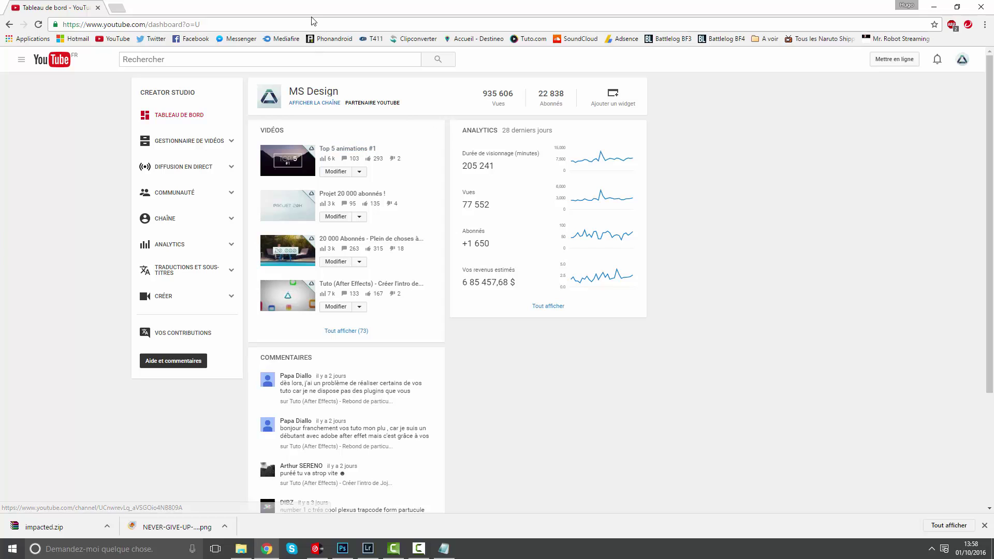
Switch from the browser to Lightroom and open the cat portrait in the Develop module (Développement)
mouse_move(311, 15)
mouse_down()
mouse_move(311, 25)
mouse_move(318, 1)
mouse_up()
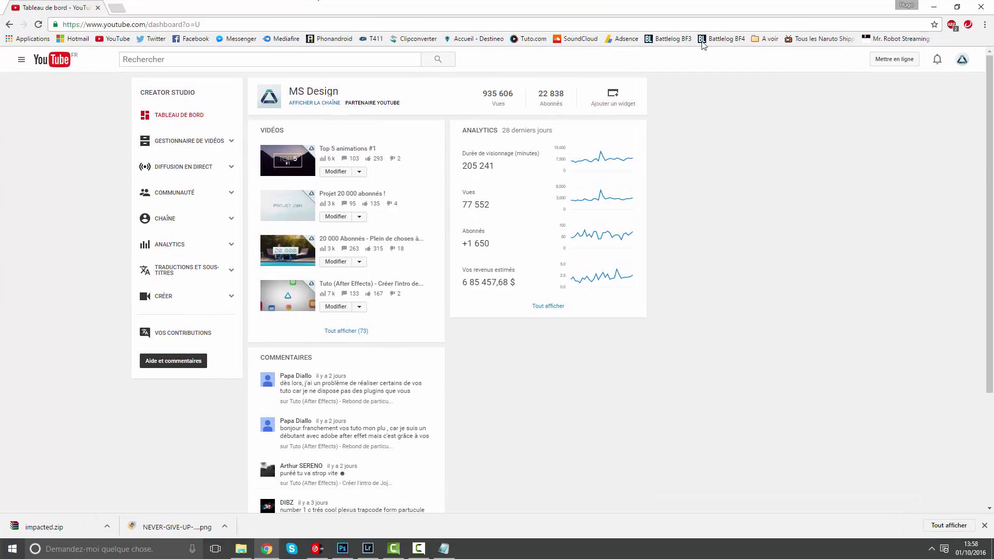
mouse_move(989, 70)
mouse_down()
mouse_move(991, 80)
mouse_move(990, 71)
mouse_up()
key(super+d)
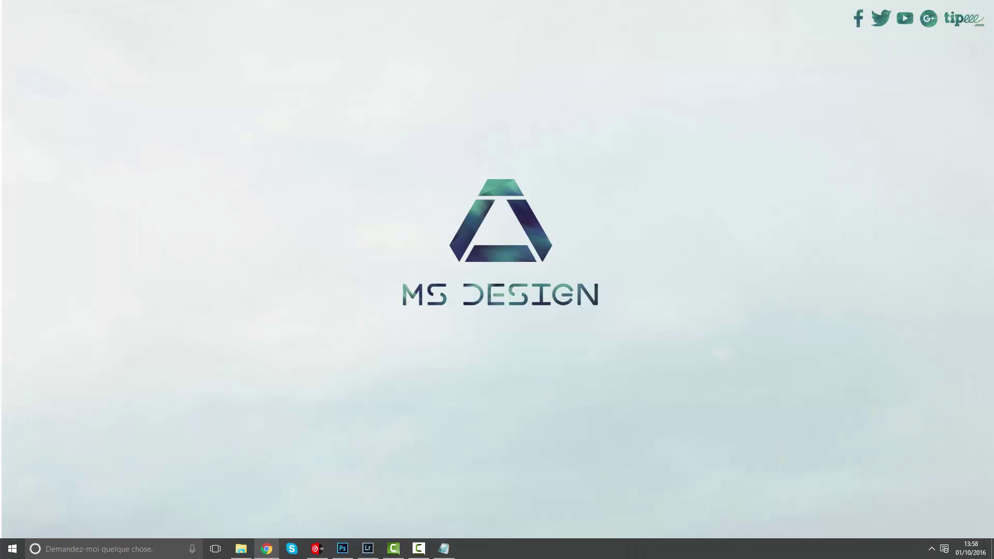
click(369, 549)
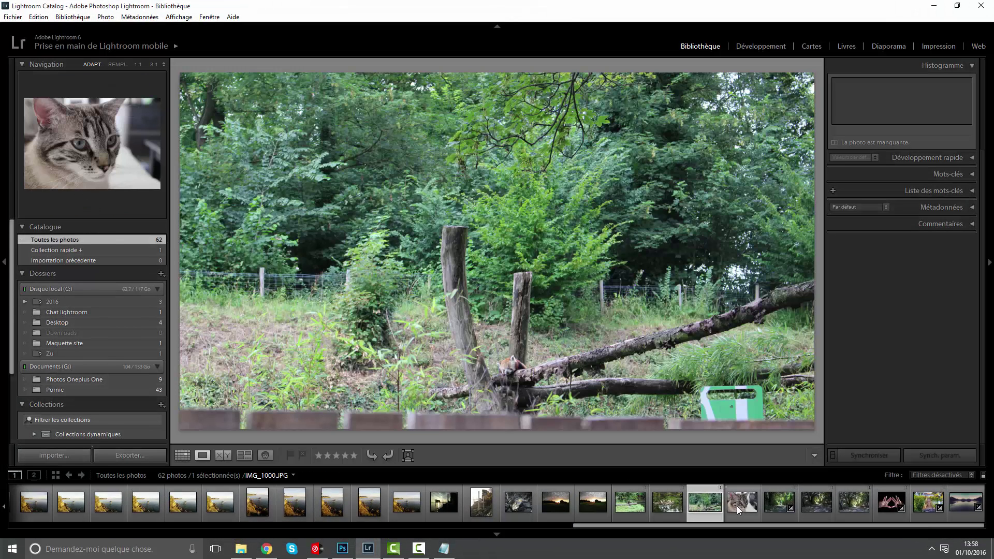
click(737, 503)
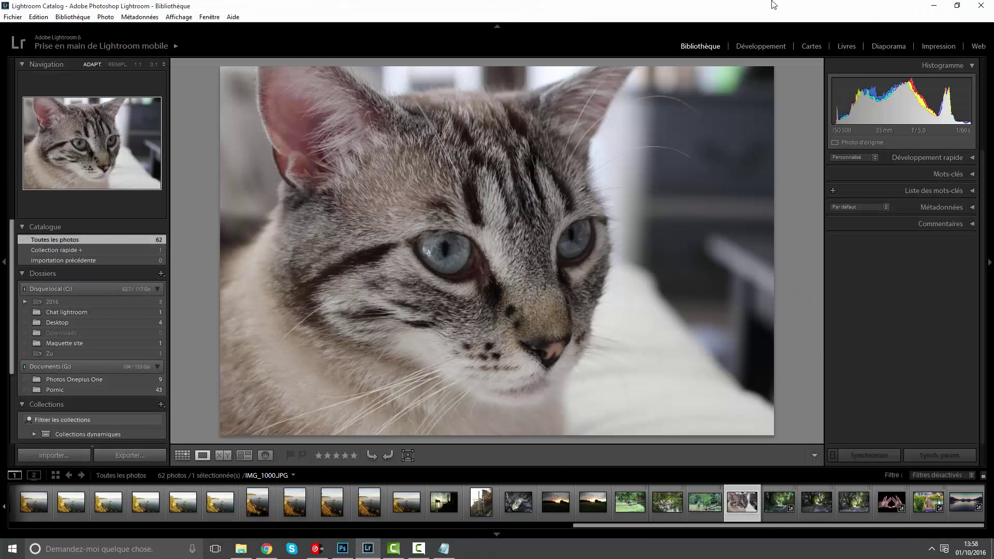
click(761, 48)
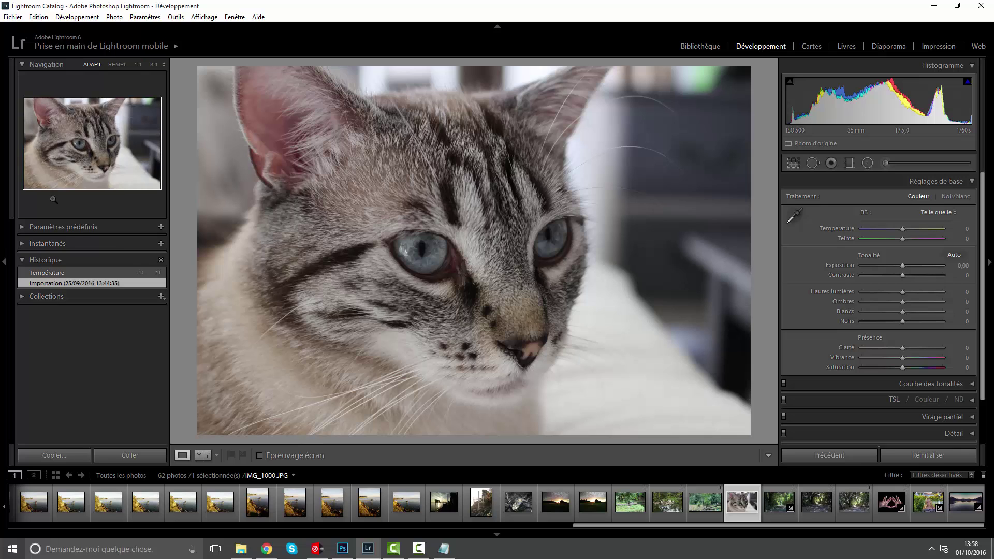
click(29, 228)
click(29, 225)
click(52, 246)
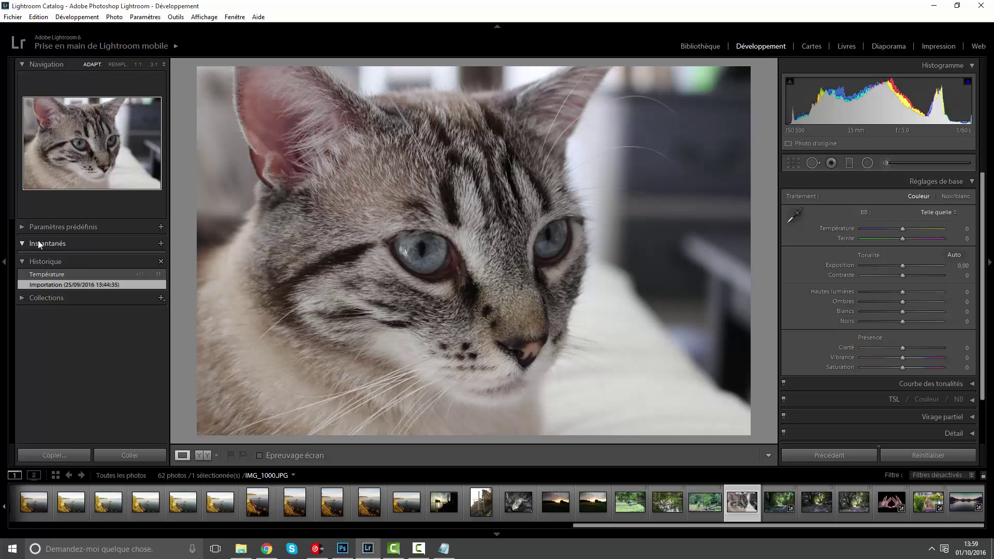
click(39, 243)
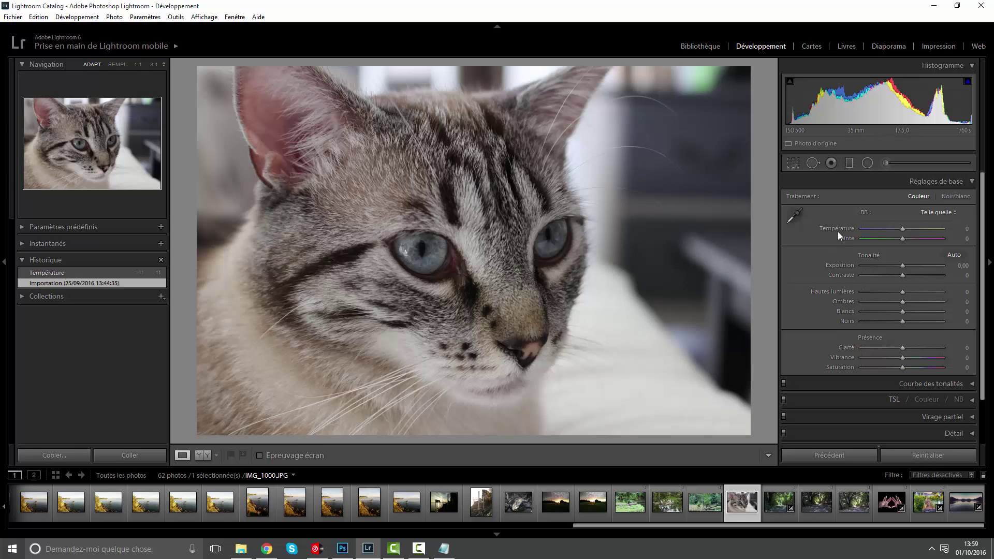
Try darker and brighter exposures on the cat photo and settle on an exposure of -0.41
drag(902, 266, 899, 263)
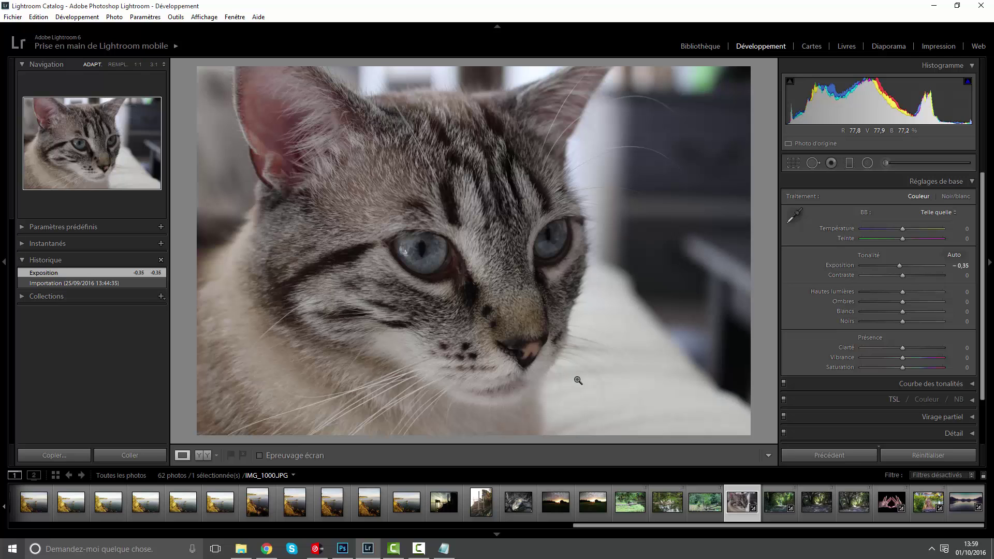
drag(902, 265, 912, 266)
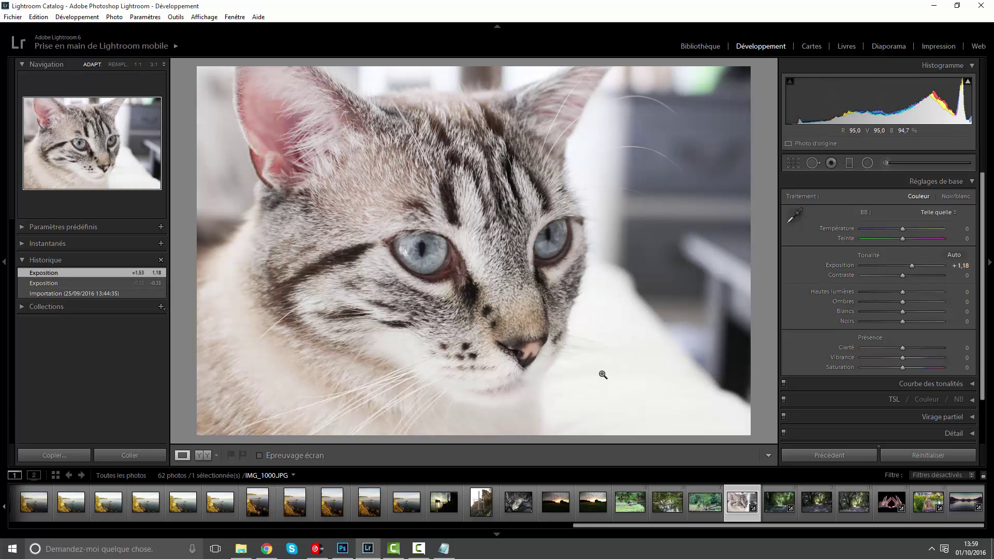
drag(911, 266, 890, 264)
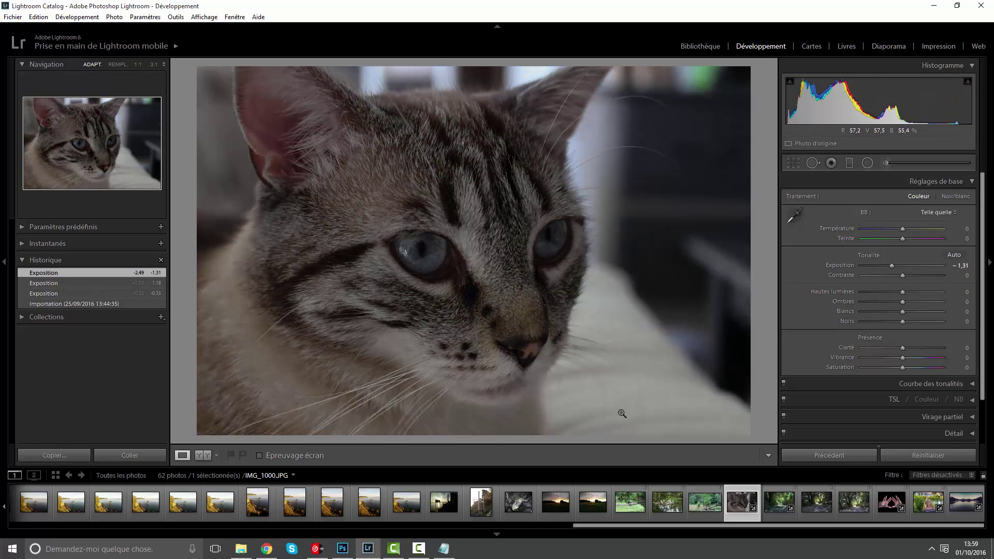
drag(891, 266, 899, 263)
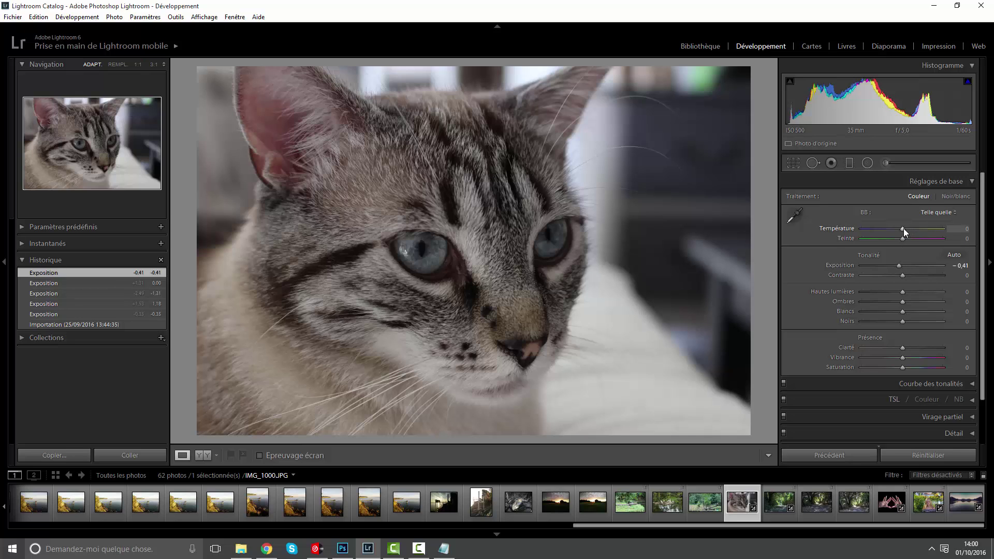
Set the white balance temperature (Température) to -7 and the contrast (Contraste) to +18
drag(902, 229, 900, 229)
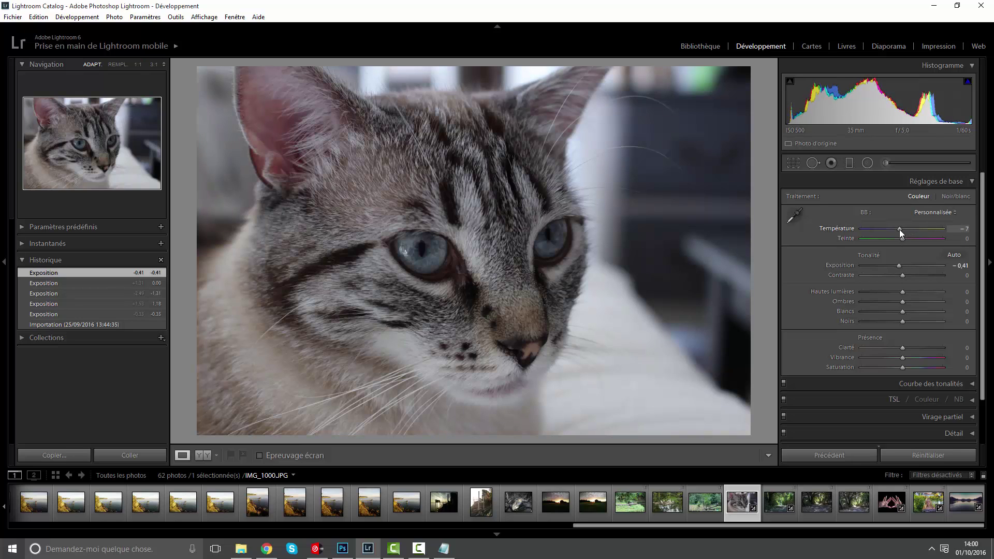
click(955, 229)
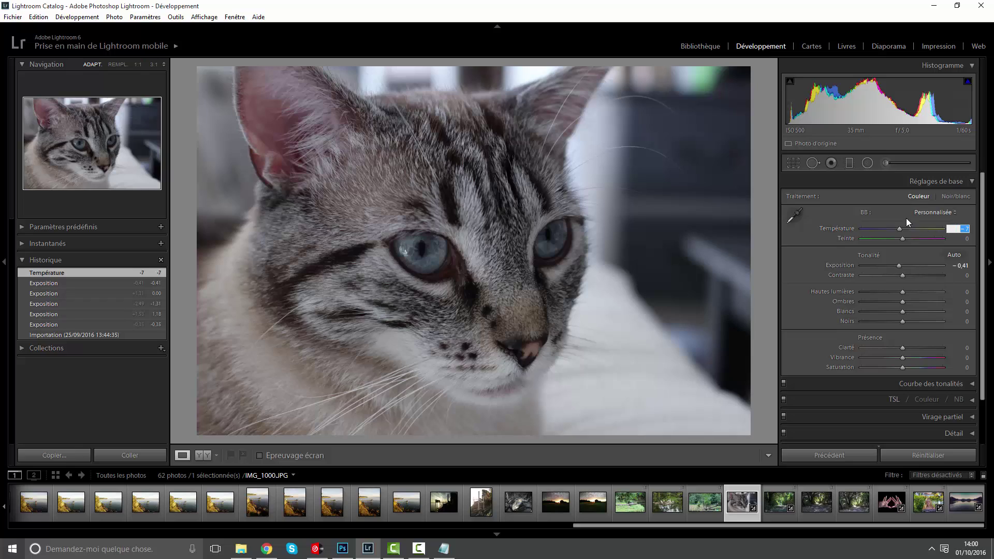
mouse_move(898, 228)
mouse_down()
mouse_move(921, 228)
mouse_move(862, 229)
mouse_move(900, 231)
mouse_up()
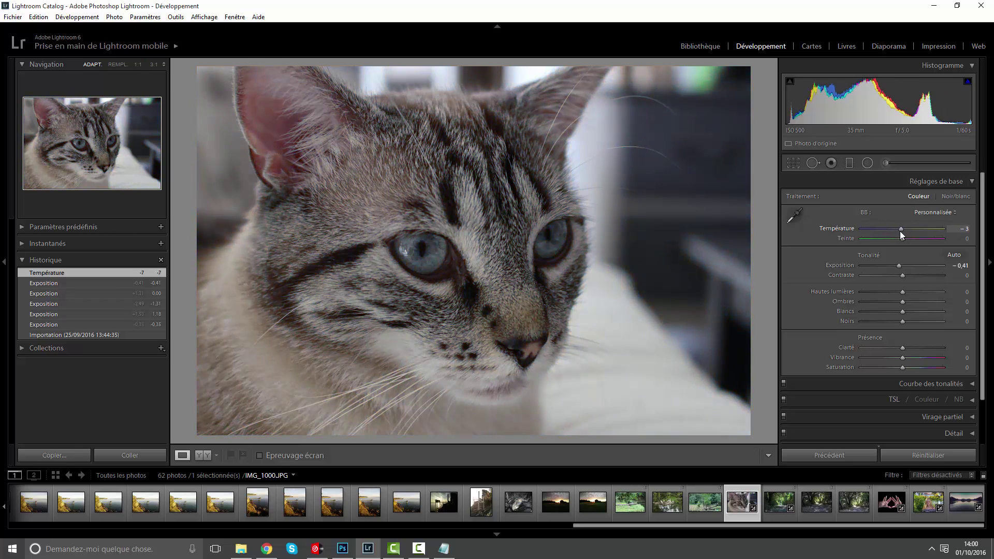
click(964, 229)
text(-7)
key(Return)
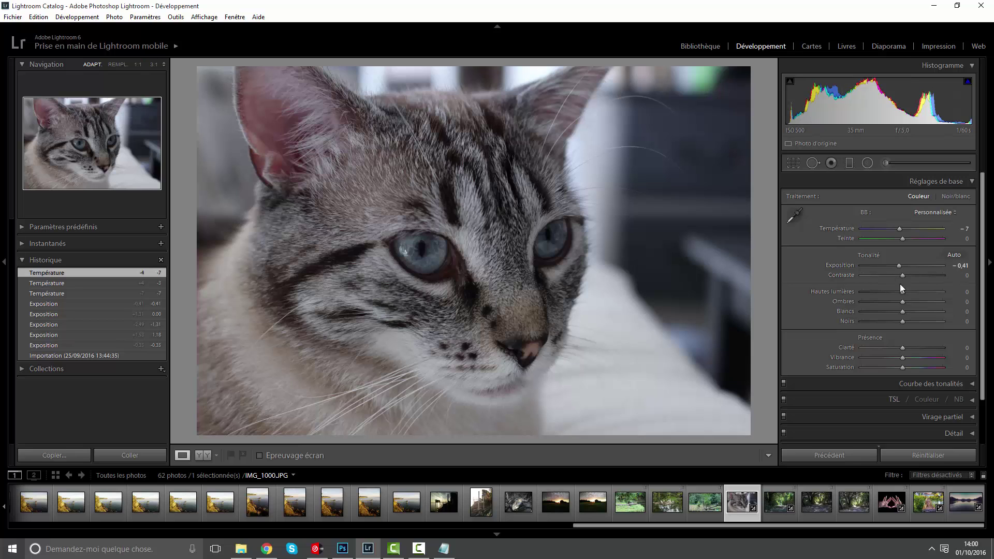
drag(902, 274, 908, 275)
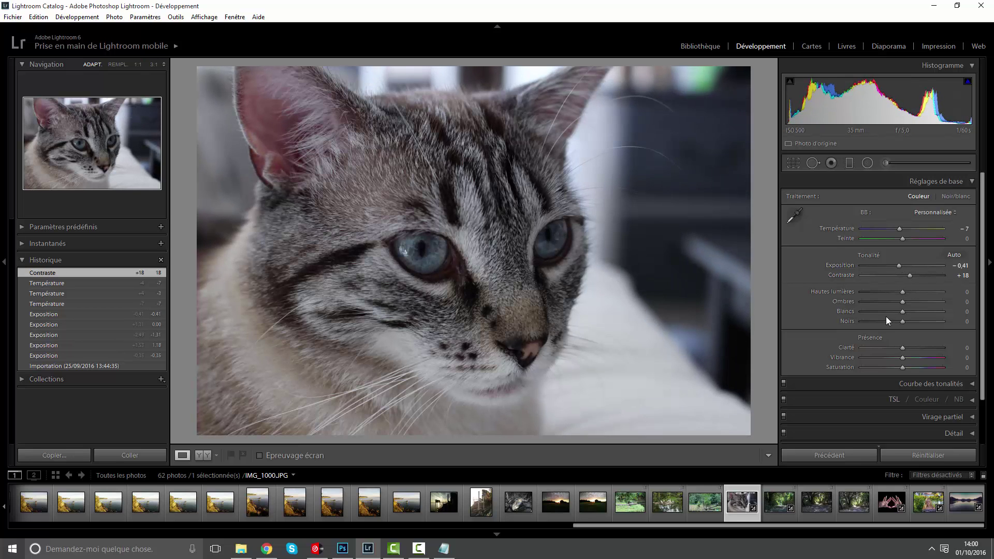
Try both extremes of the basic highlights (Hautes lumières) and set them to -65
scroll(837, 292, down, 1)
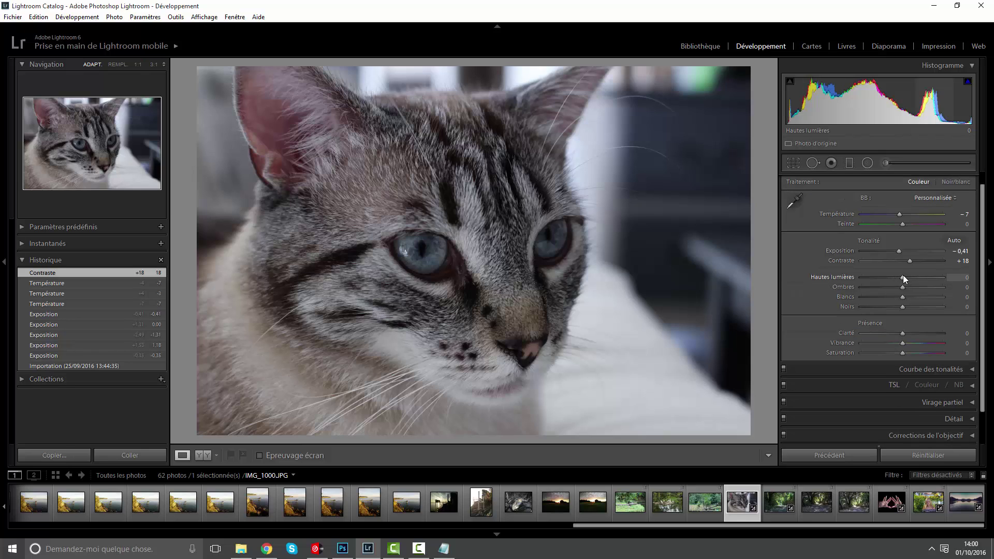
drag(908, 277, 902, 278)
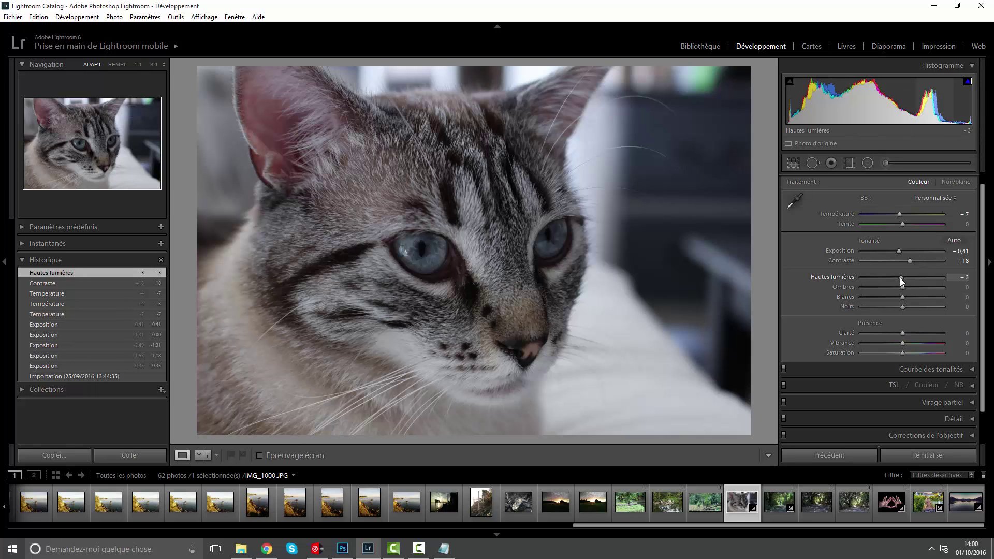
drag(900, 277, 947, 278)
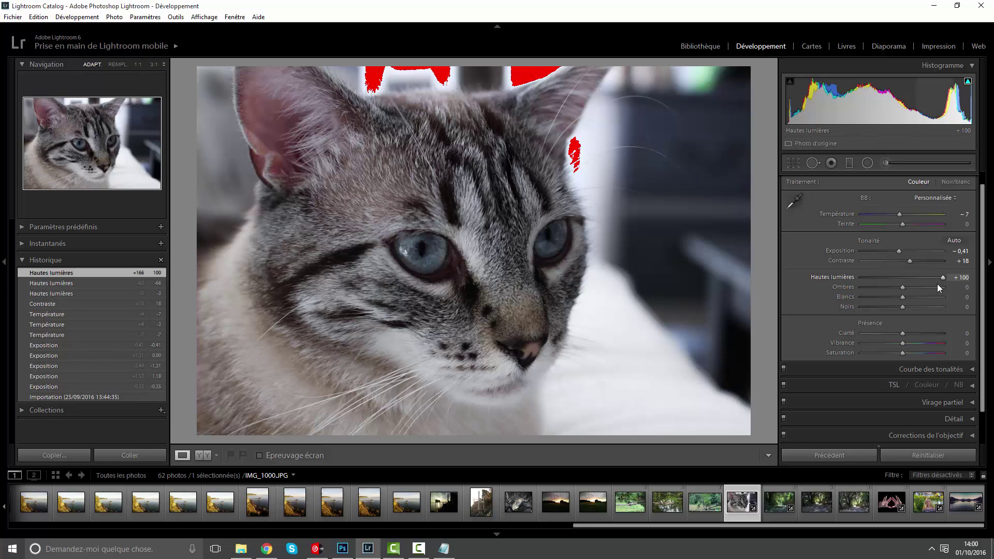
drag(940, 279, 875, 277)
click(966, 278)
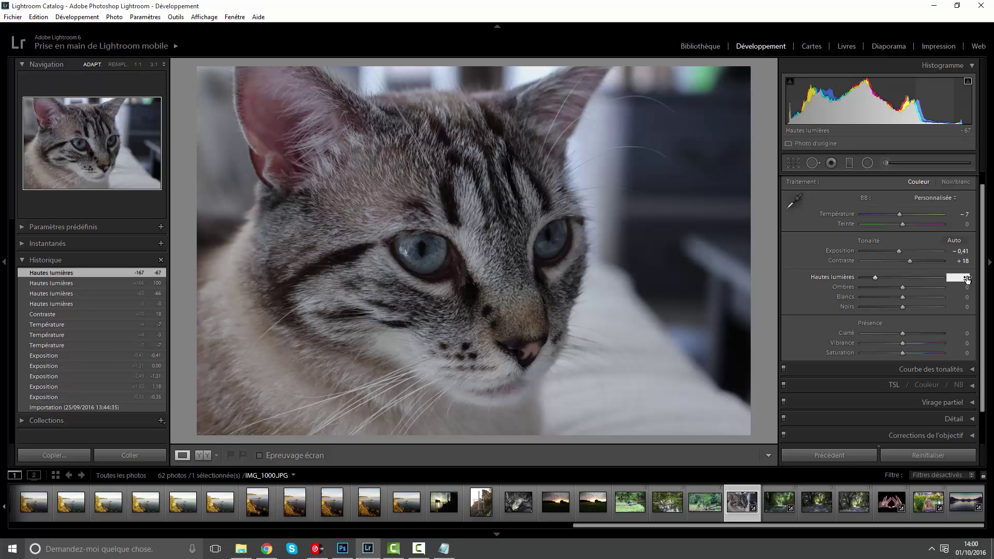
text(-65)
key(Return)
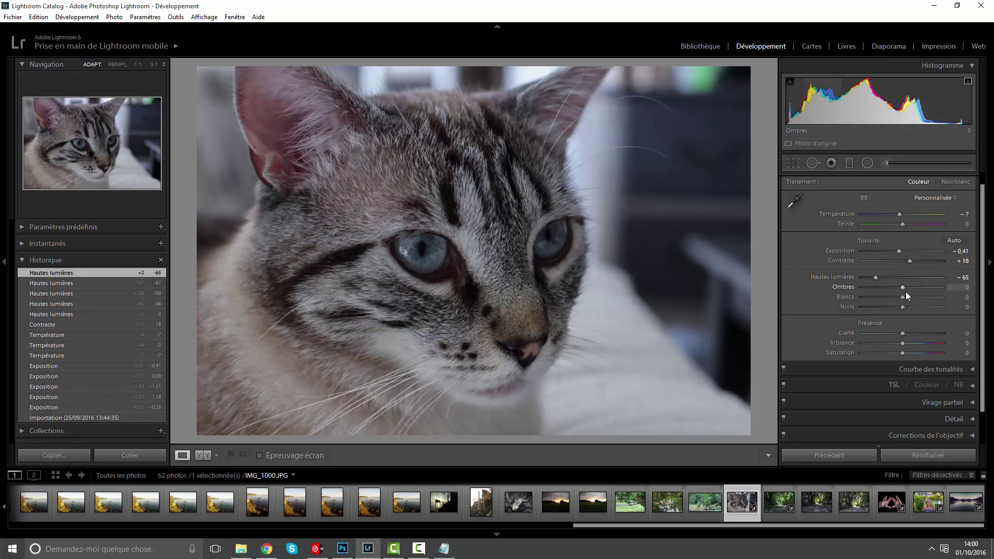
Try the shadows (Ombres) at +100 and inspect the dark forehead fur at 1:1 magnification
drag(908, 287, 950, 283)
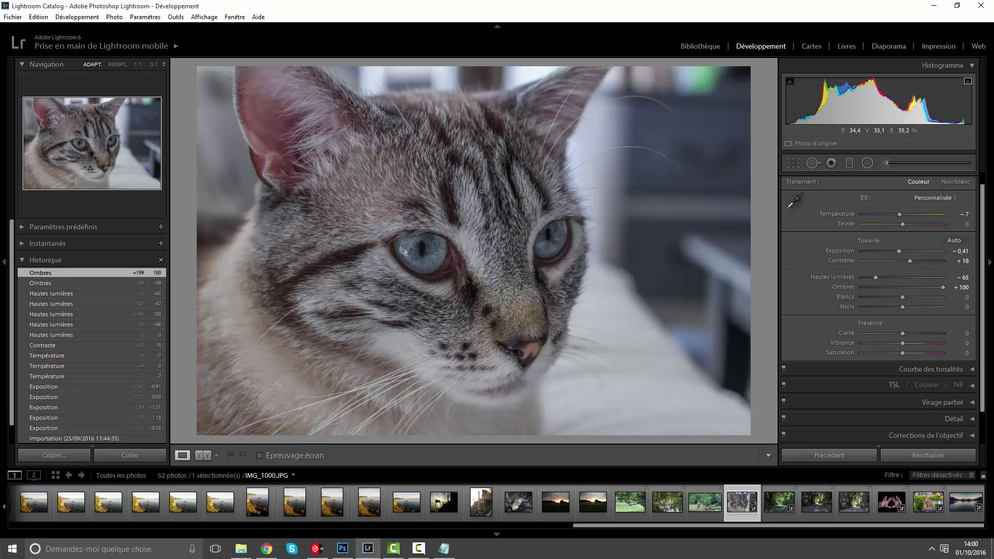
click(462, 172)
drag(461, 169, 514, 258)
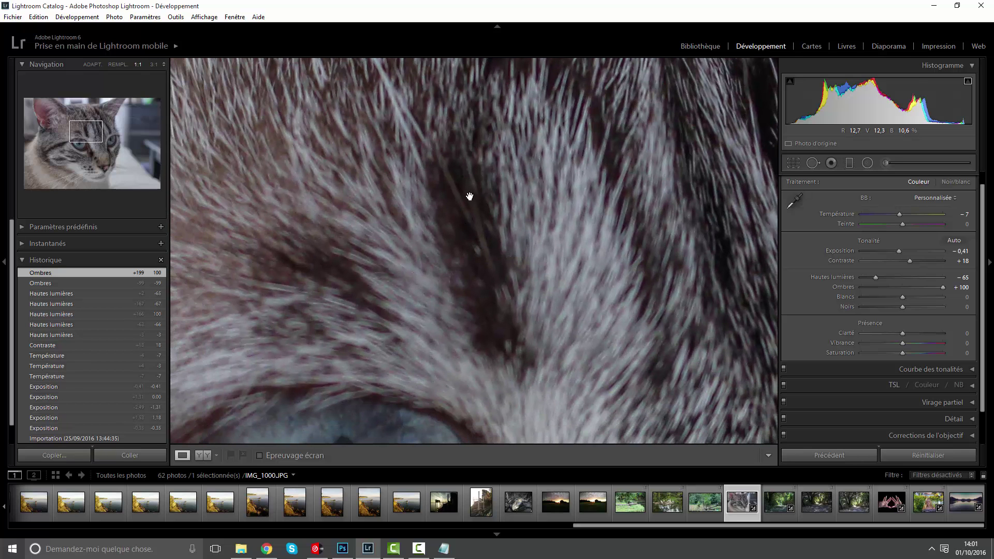
click(461, 261)
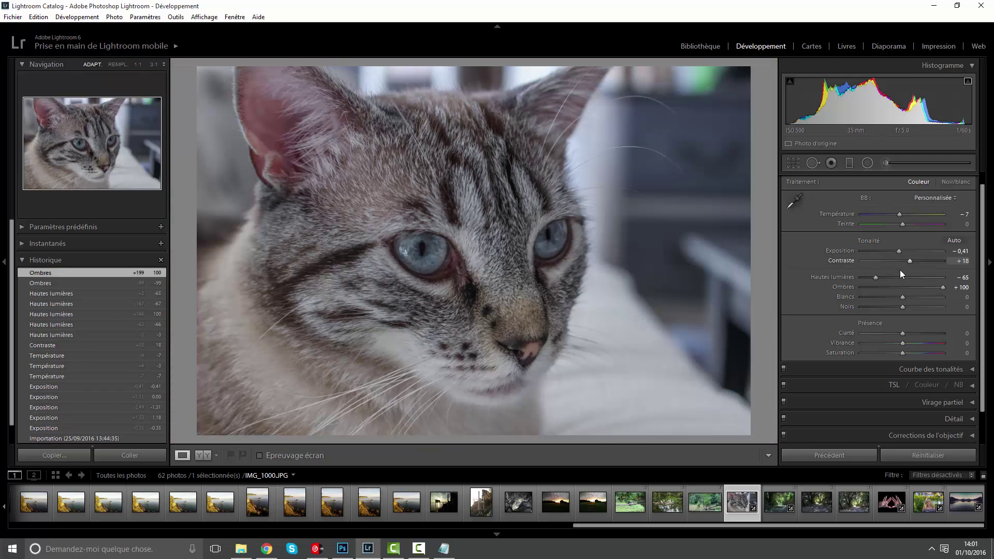
Set the shadows (Ombres) in the basic adjustments to -20
drag(933, 288, 895, 289)
click(961, 287)
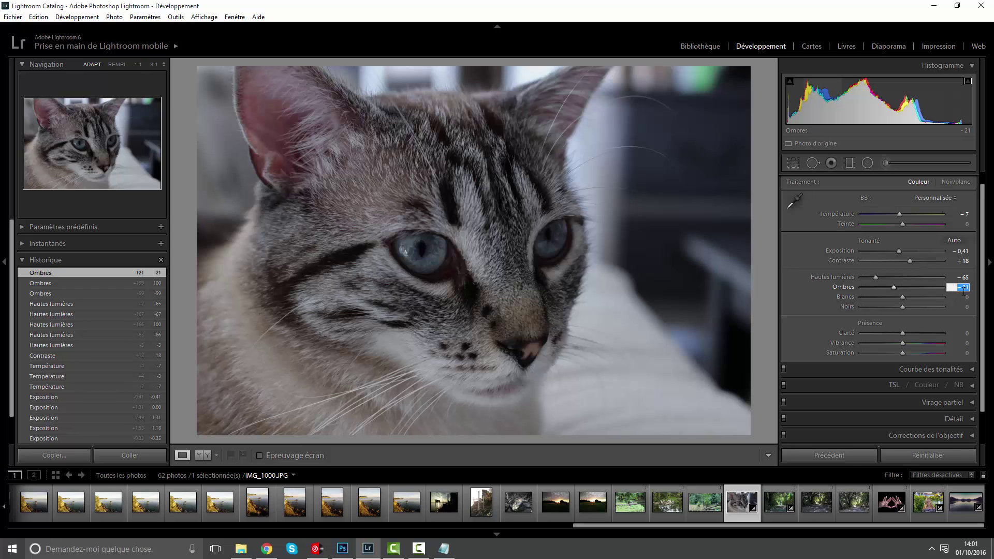
text(-20)
key(Return)
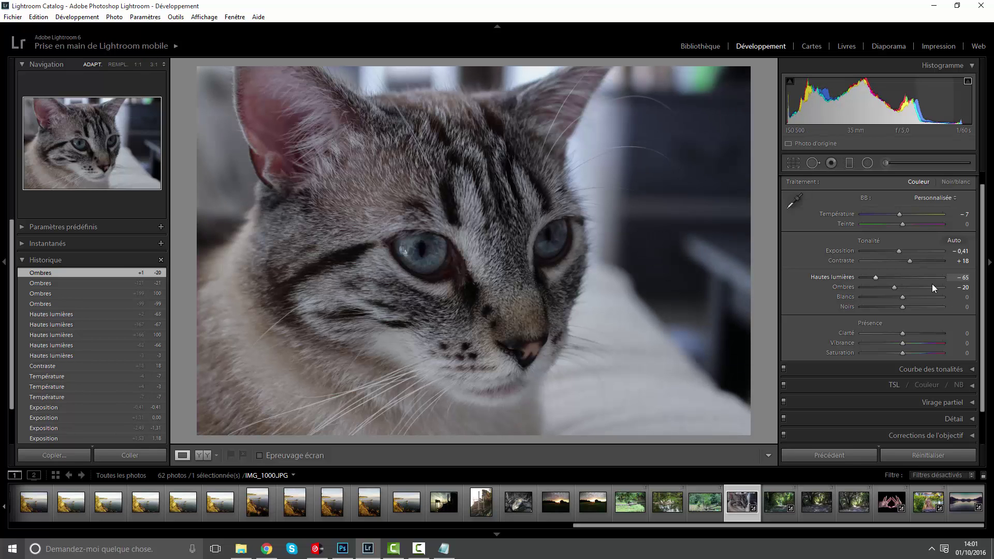
Set the whites (Blancs) to +29 using the highlight clipping warning, and the blacks (Noirs) to -4
drag(905, 296, 919, 301)
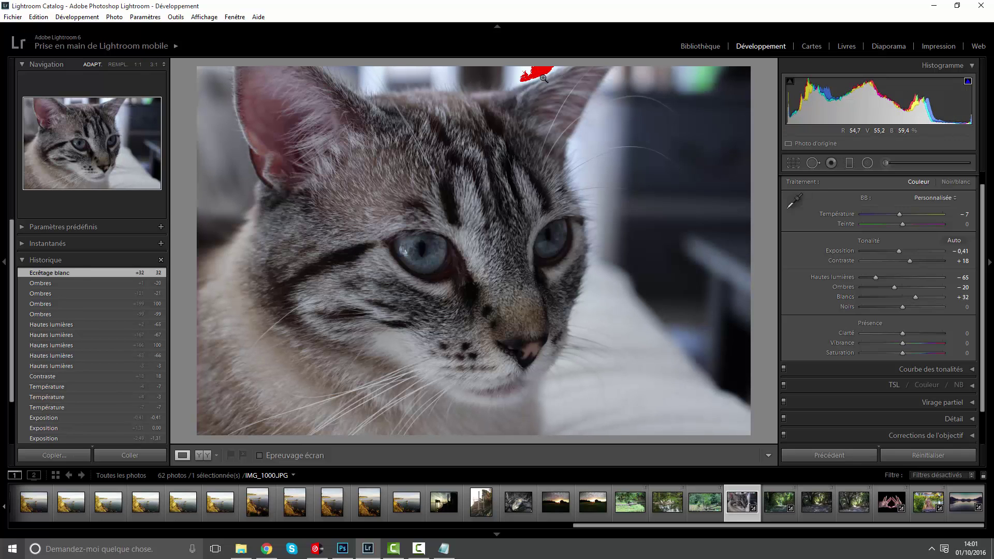
click(967, 82)
click(967, 82)
drag(915, 296, 914, 296)
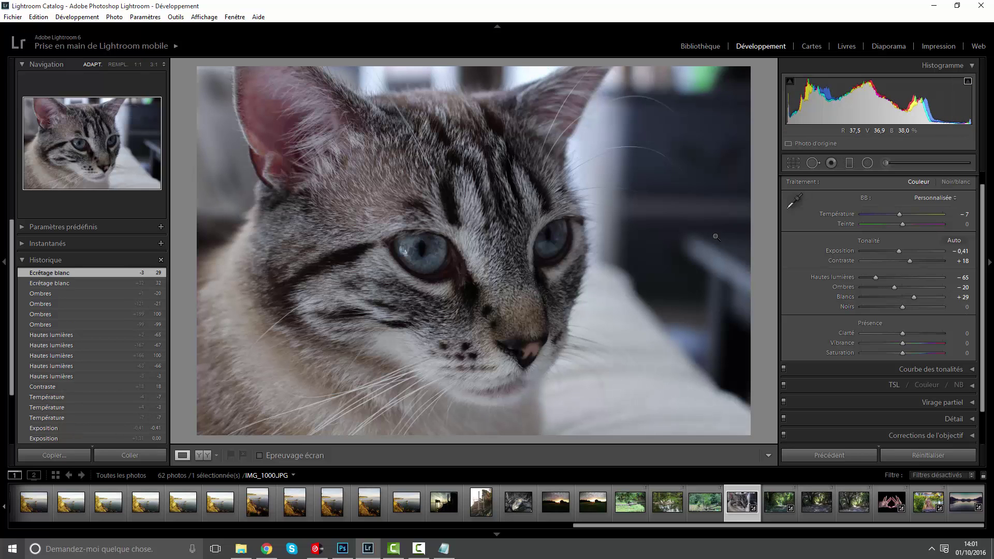
mouse_move(902, 307)
mouse_down()
mouse_move(890, 306)
mouse_move(900, 303)
mouse_up()
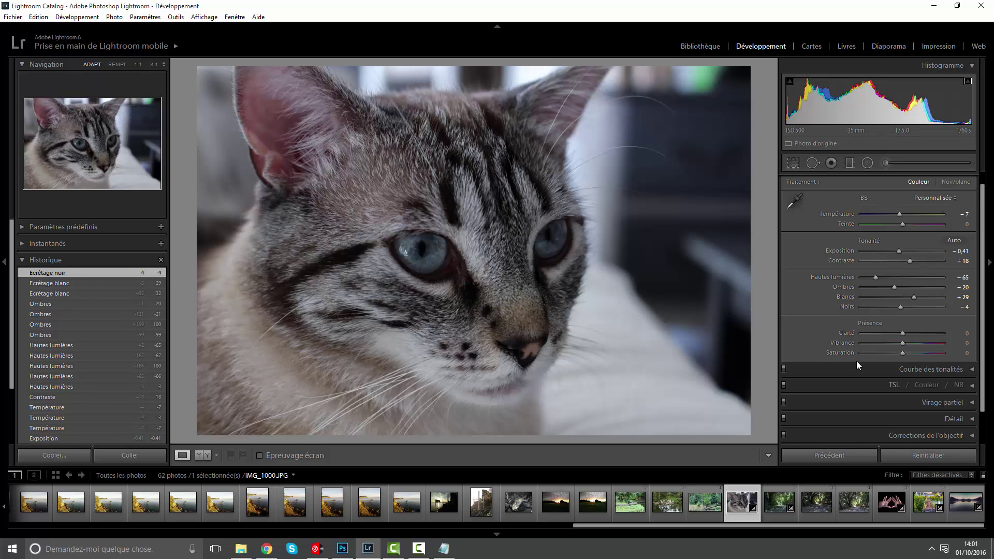
Collapse the basic adjustments and set the tone curve's highlights region (Hautes lumières) to +10
scroll(857, 362, down, 1)
scroll(878, 343, up, 2)
click(971, 182)
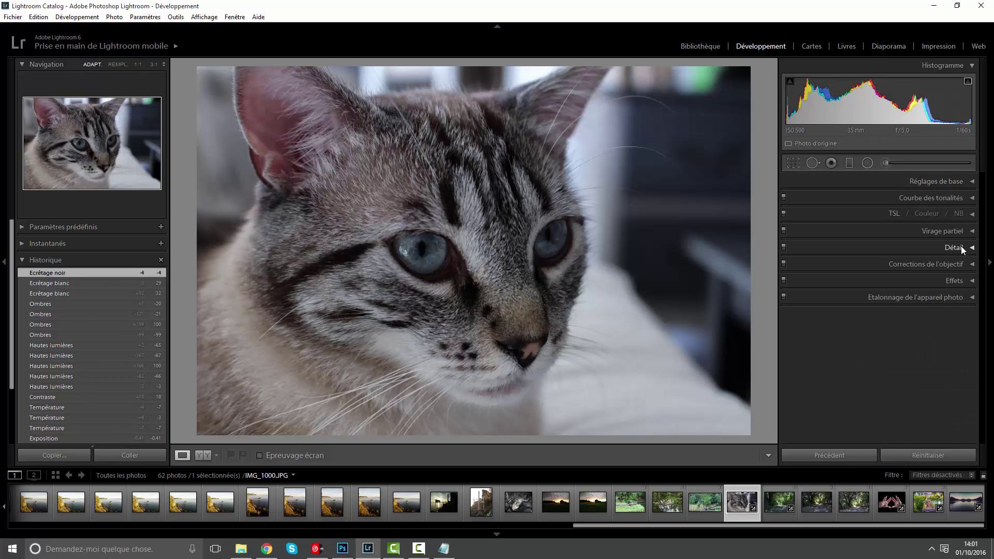
click(968, 201)
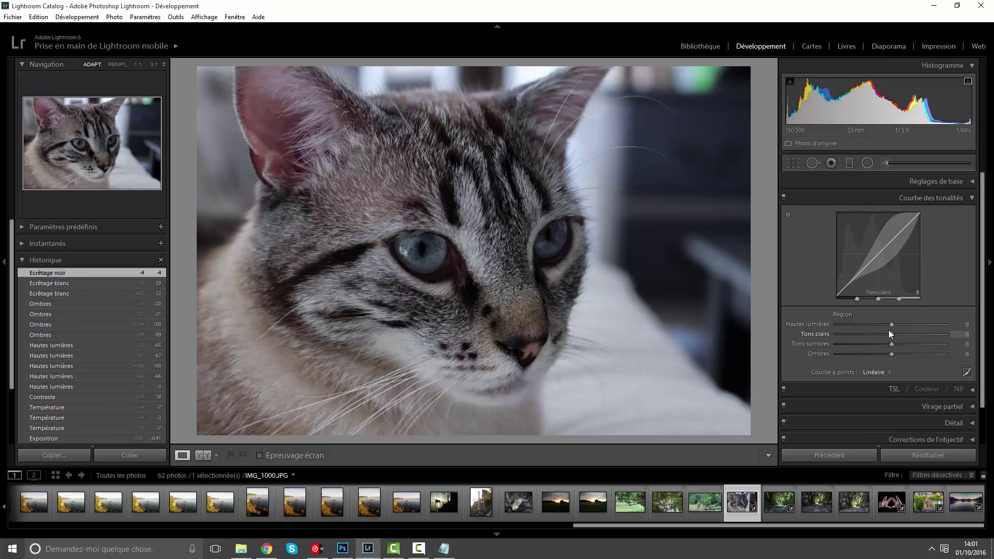
mouse_move(887, 324)
mouse_down()
mouse_move(867, 324)
mouse_move(906, 322)
mouse_move(871, 321)
mouse_move(882, 324)
mouse_up()
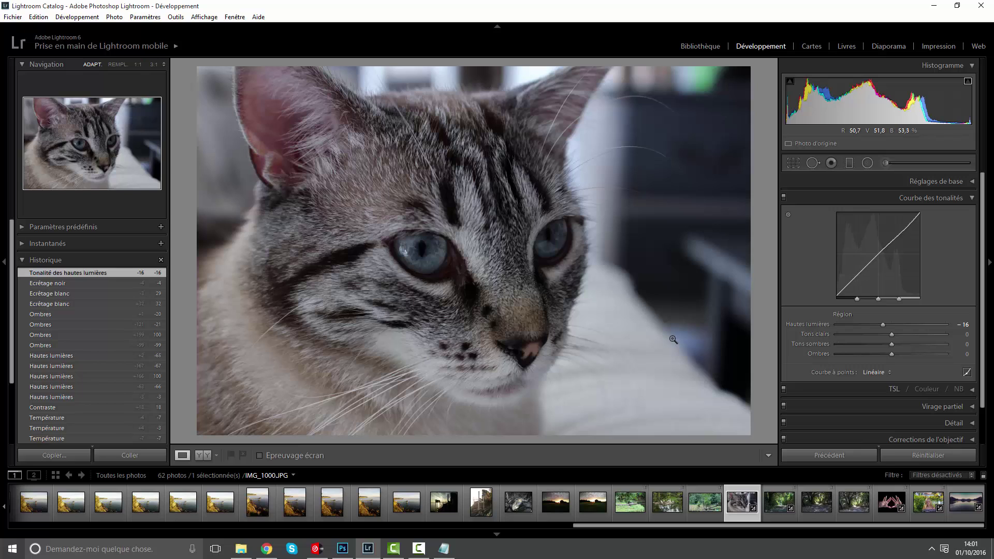
drag(884, 324, 952, 323)
click(959, 324)
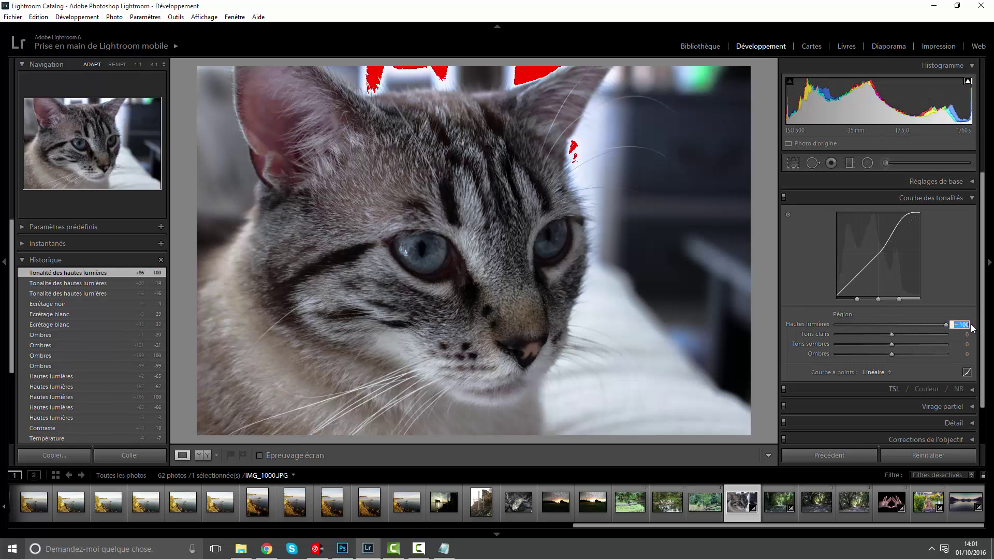
text(10)
key(Return)
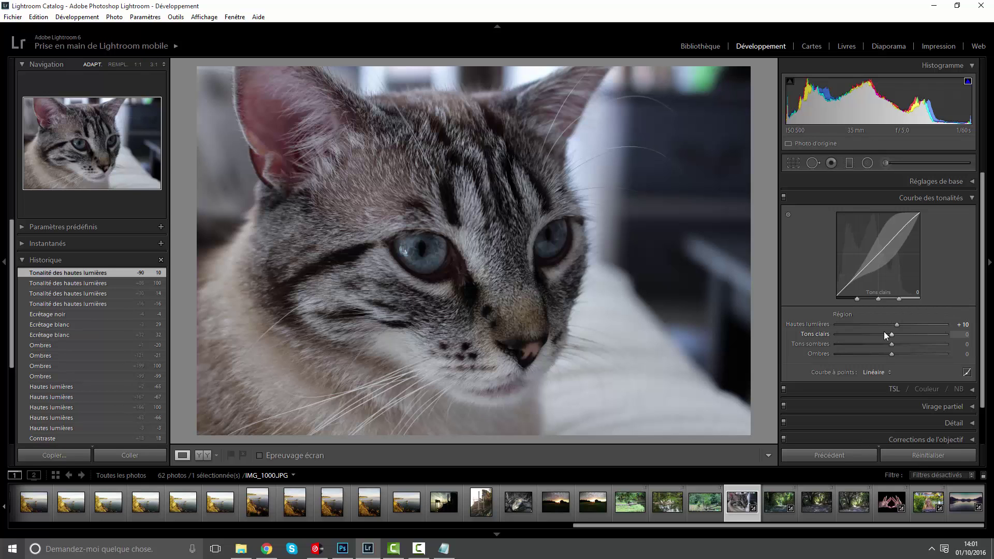
Set the tone curve's lights (Tons clairs) to +10 and darks (Tons sombres) to +5, and collapse the tone curve settings
drag(892, 334, 903, 335)
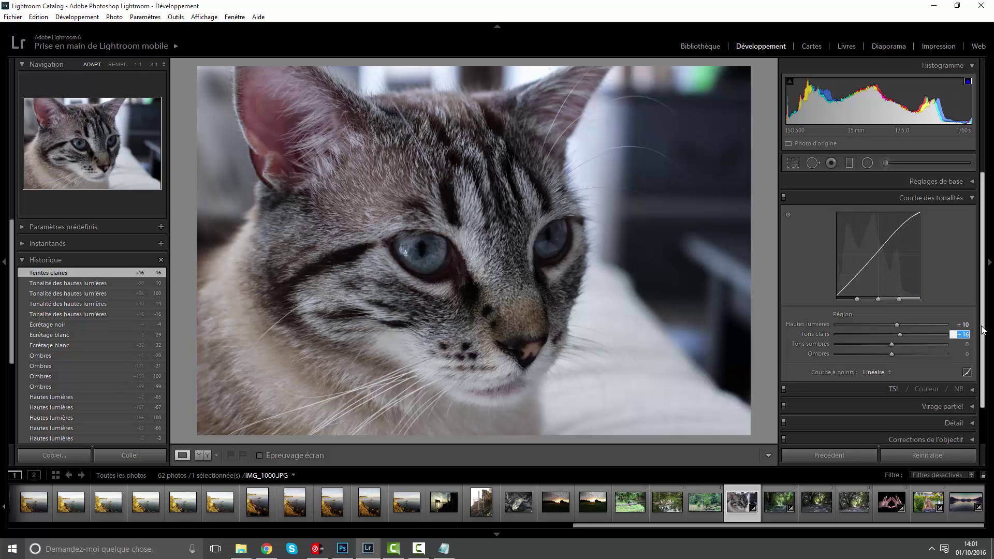
text(10)
key(Return)
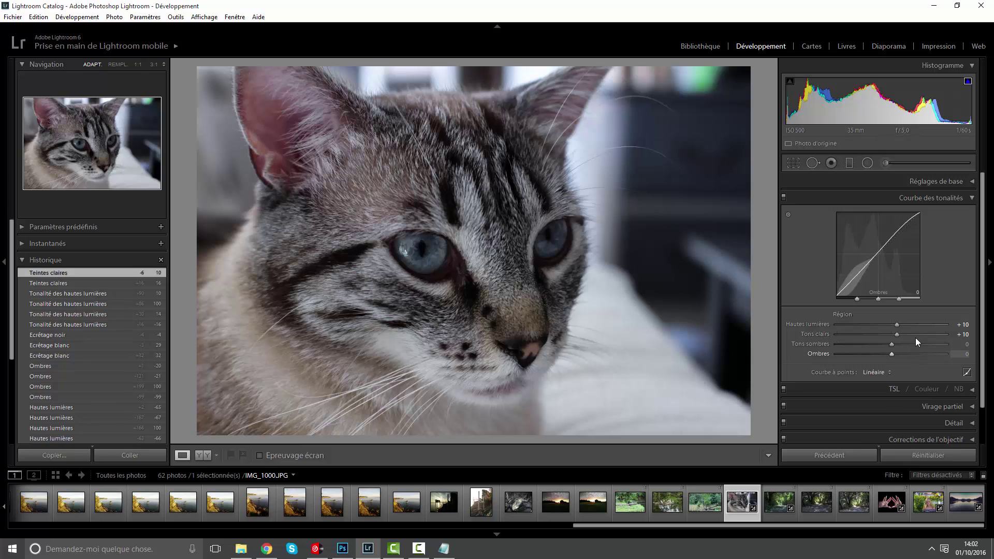
drag(890, 345, 894, 344)
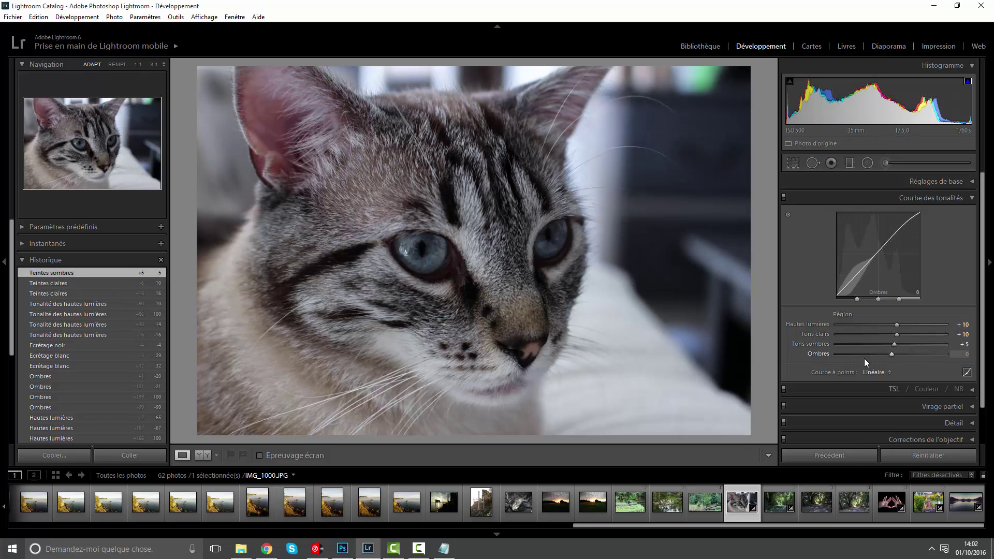
click(970, 199)
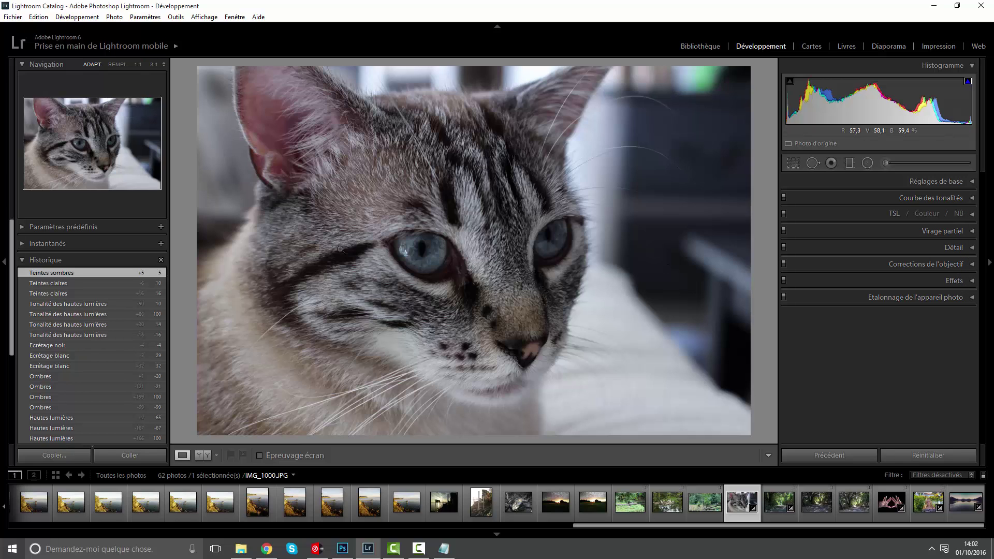
Compare the original import state in the history with the latest retouched state of the cat photo
scroll(79, 353, down, 5)
click(88, 419)
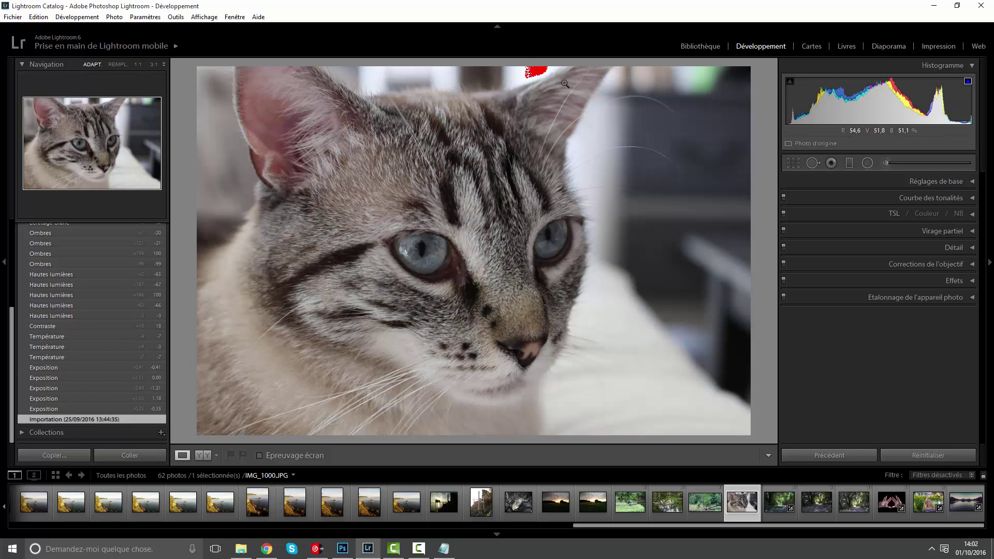
scroll(111, 278, up, 5)
click(74, 247)
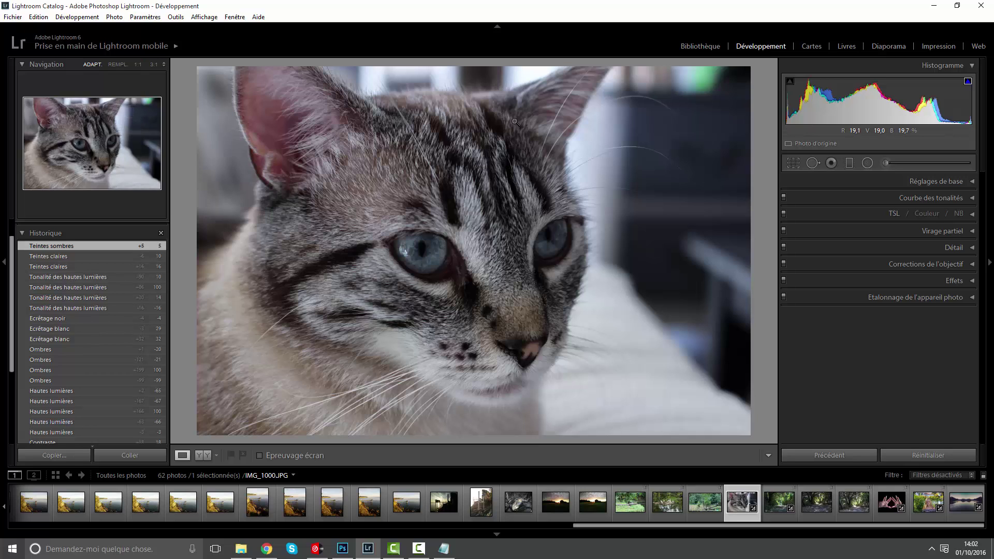
Open the export settings for the cat photo and review the destination folder, file naming and file format sections
click(11, 17)
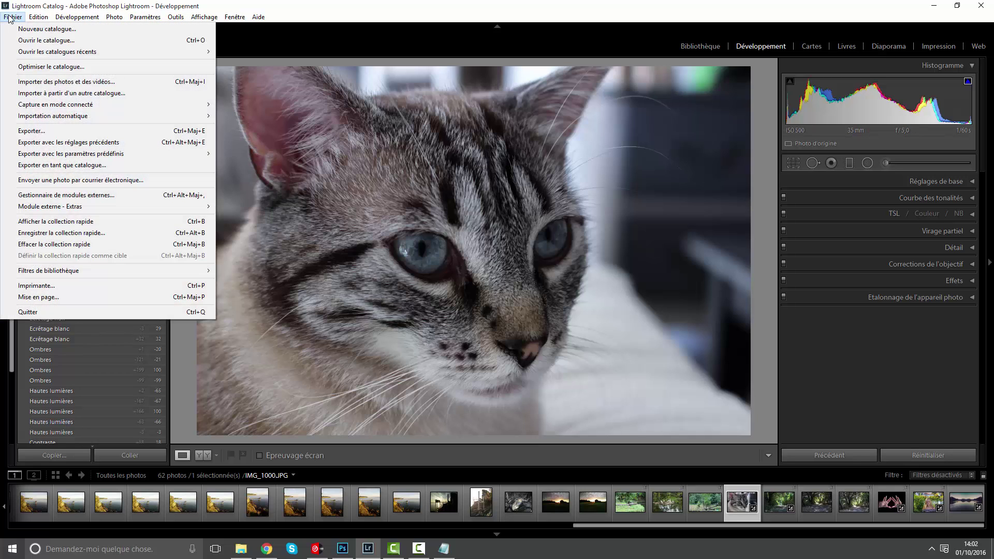
click(31, 131)
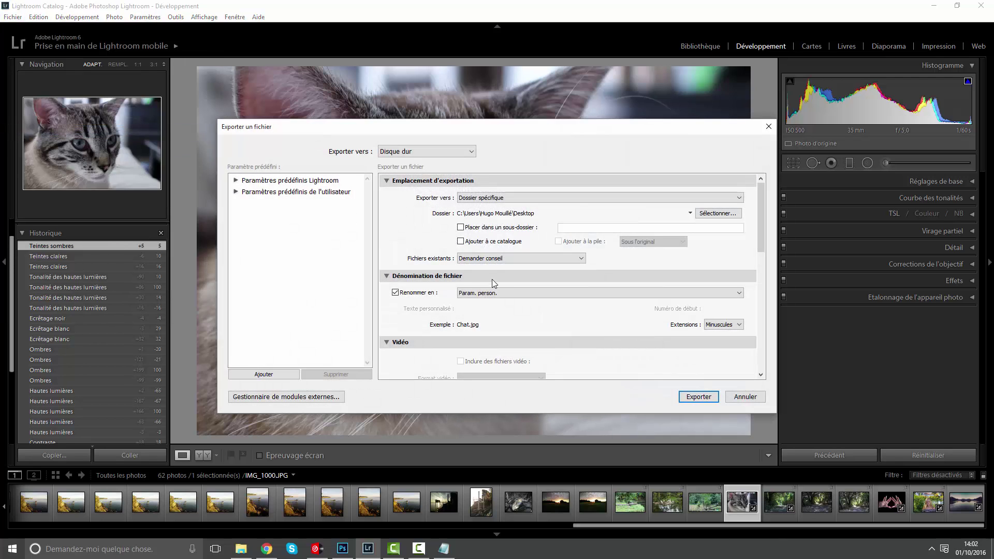
click(494, 293)
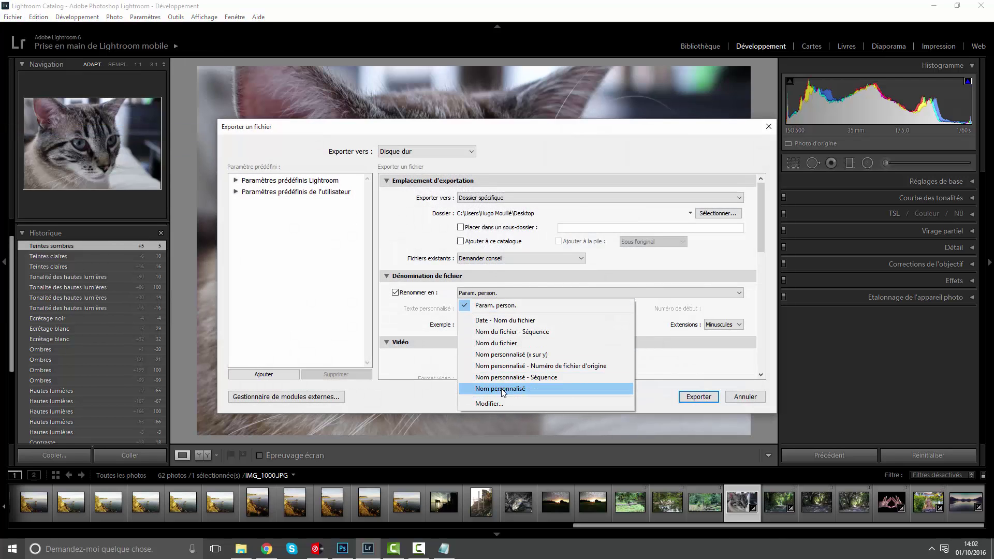
click(497, 198)
click(503, 213)
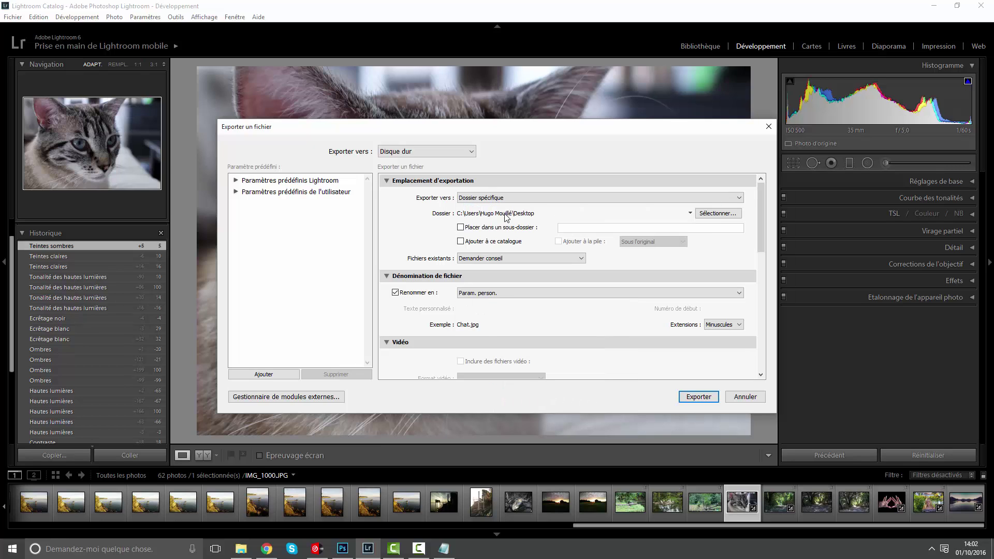
click(508, 276)
click(487, 288)
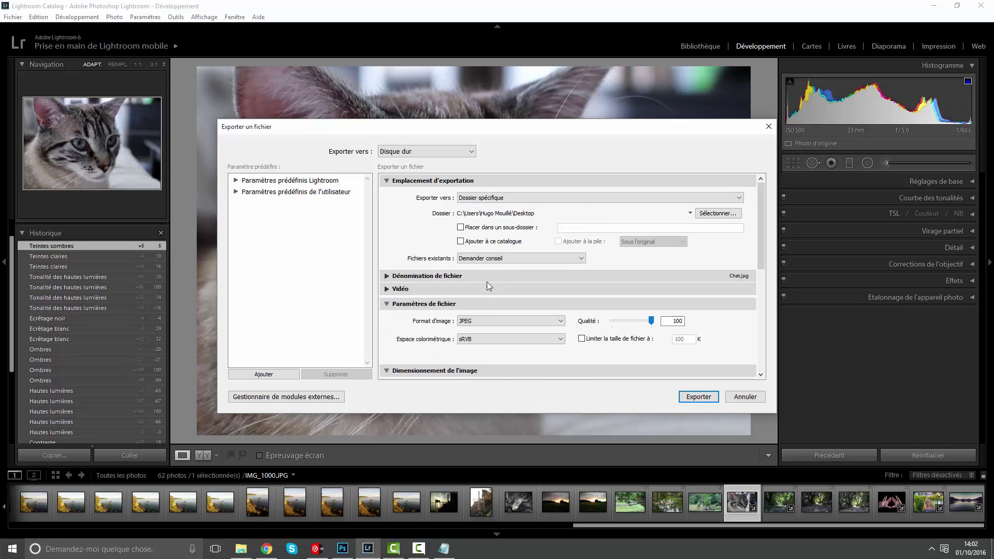
click(487, 288)
click(486, 276)
Confirm Chat as the custom file name template and export the photo as a JPEG to the desktop
click(492, 293)
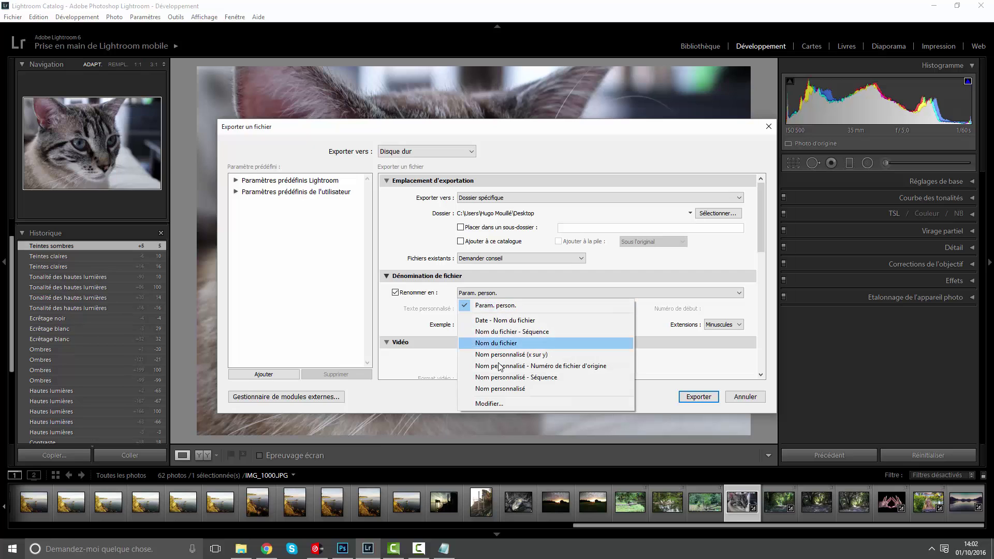
click(497, 404)
drag(428, 187, 356, 202)
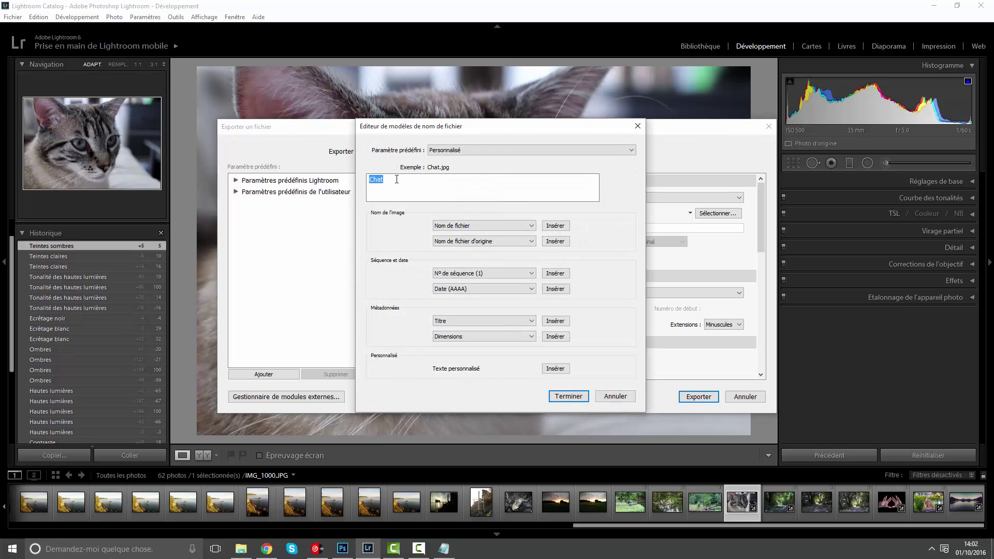
click(568, 396)
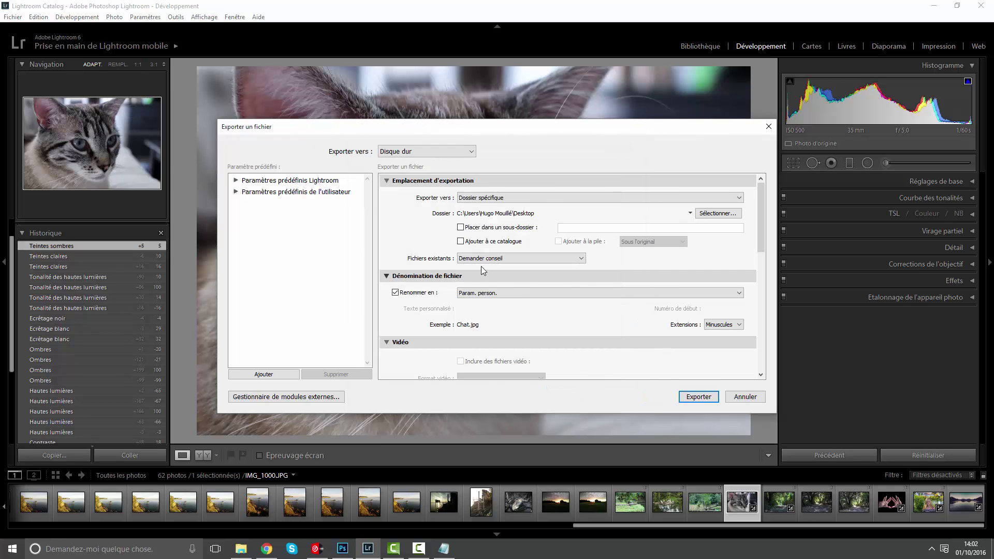
click(699, 397)
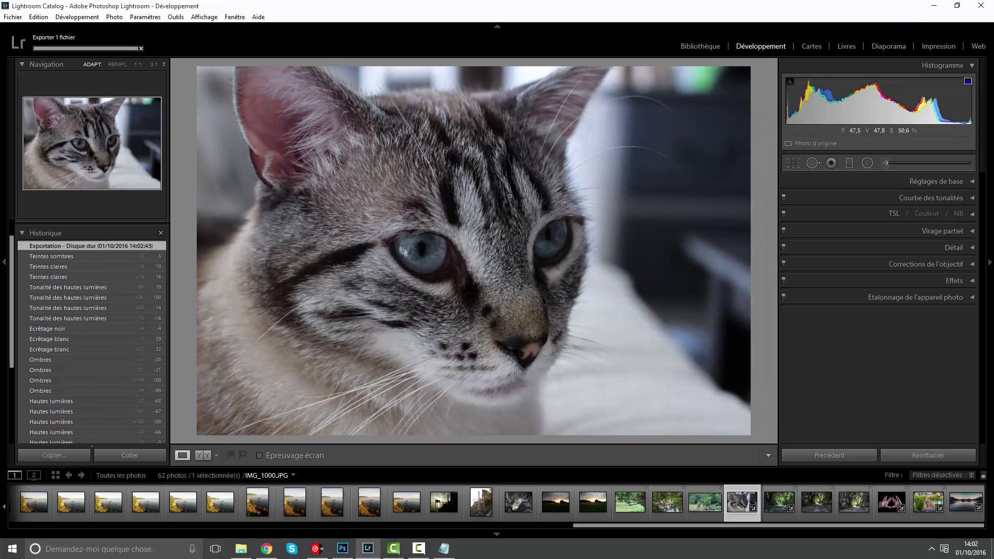
Switch to Photoshop and open the exported Chat.jpg from the desktop (Bureau)
right_click(363, 156)
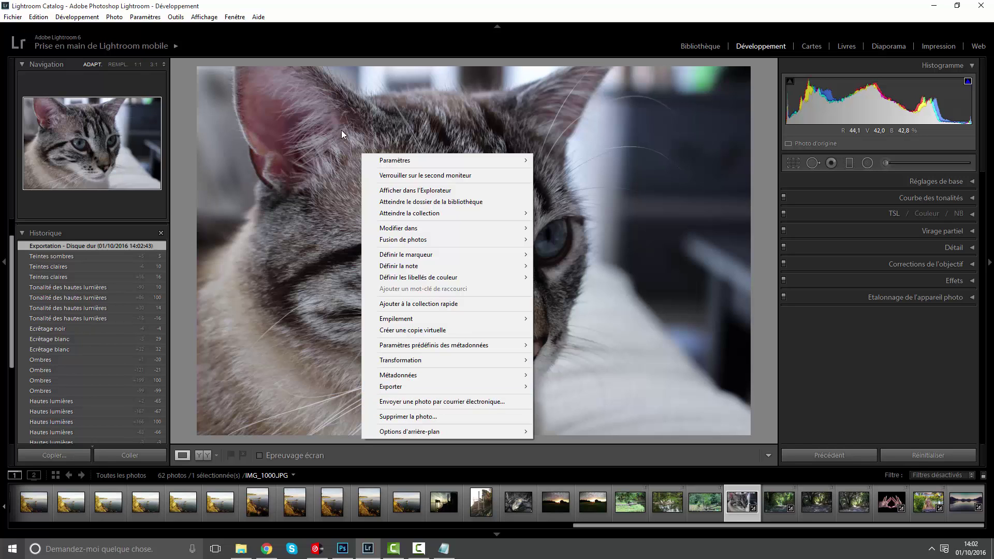
mouse_move(414, 231)
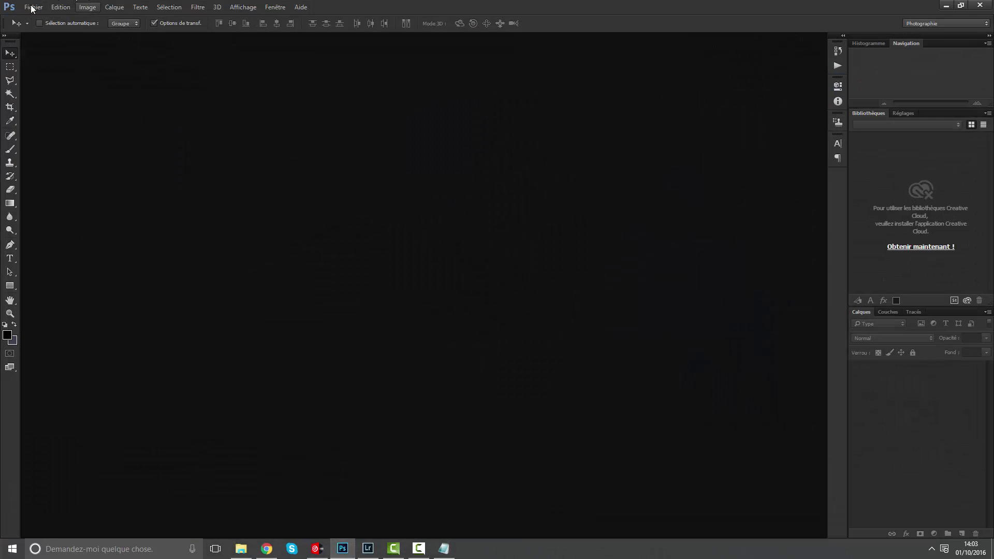
click(32, 7)
click(41, 29)
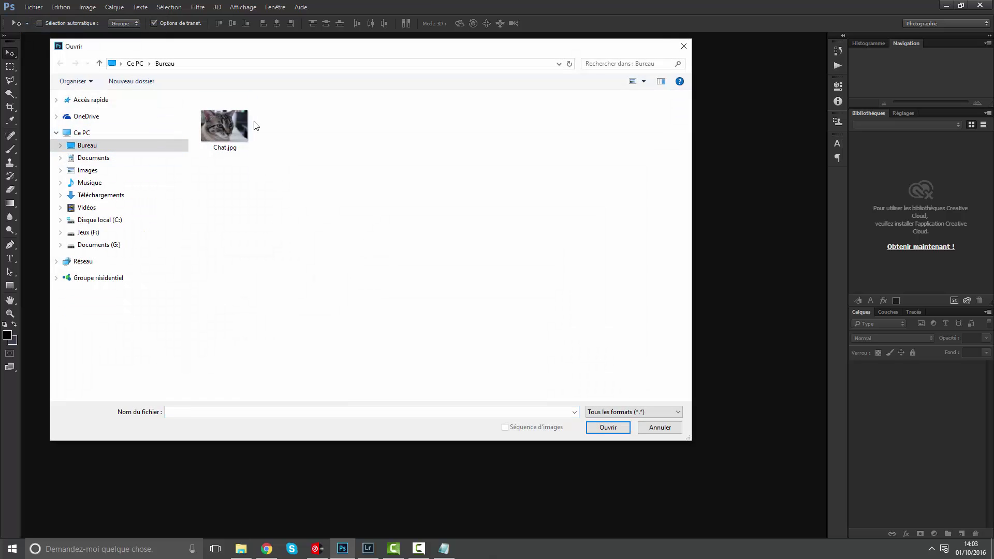
double_click(234, 124)
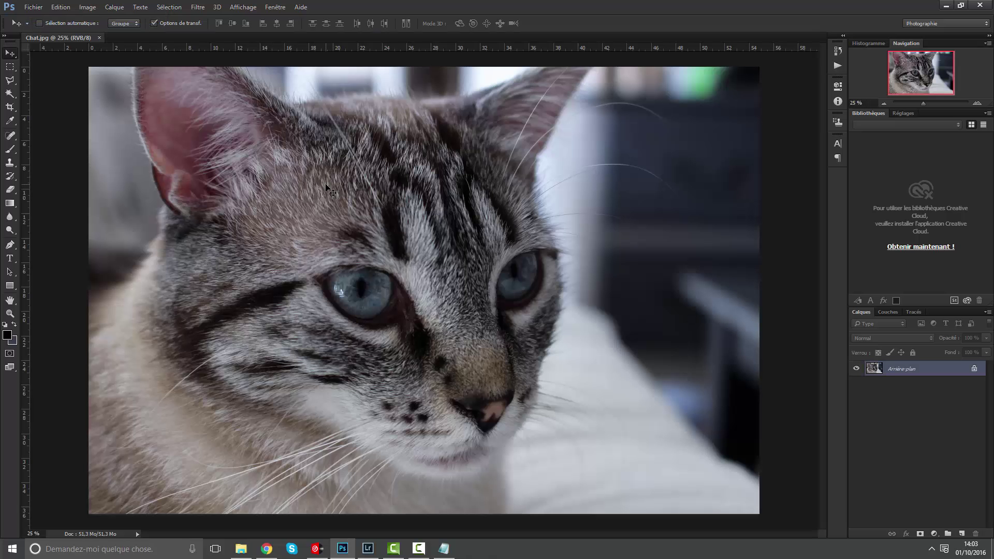
Unlock the background layer to make it a regular layer, and dismiss the layer style options without changes
click(973, 368)
double_click(967, 373)
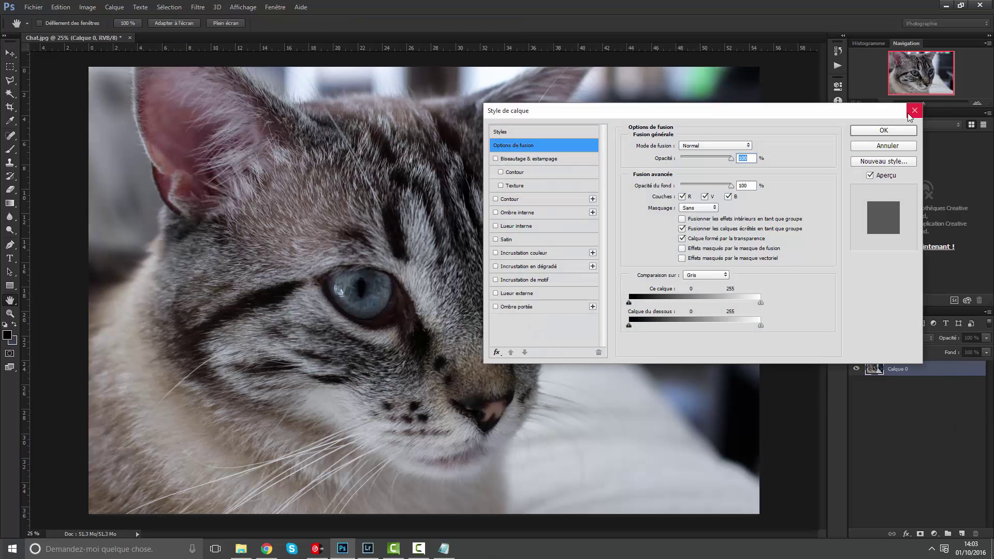
click(909, 114)
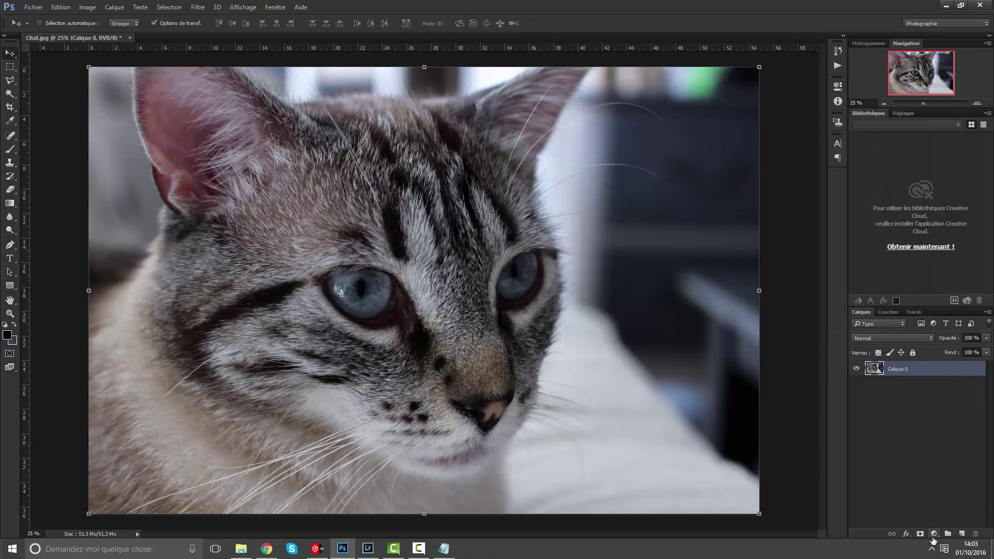
Add a black and white (Noir et blanc) adjustment layer above the cat photo
click(932, 539)
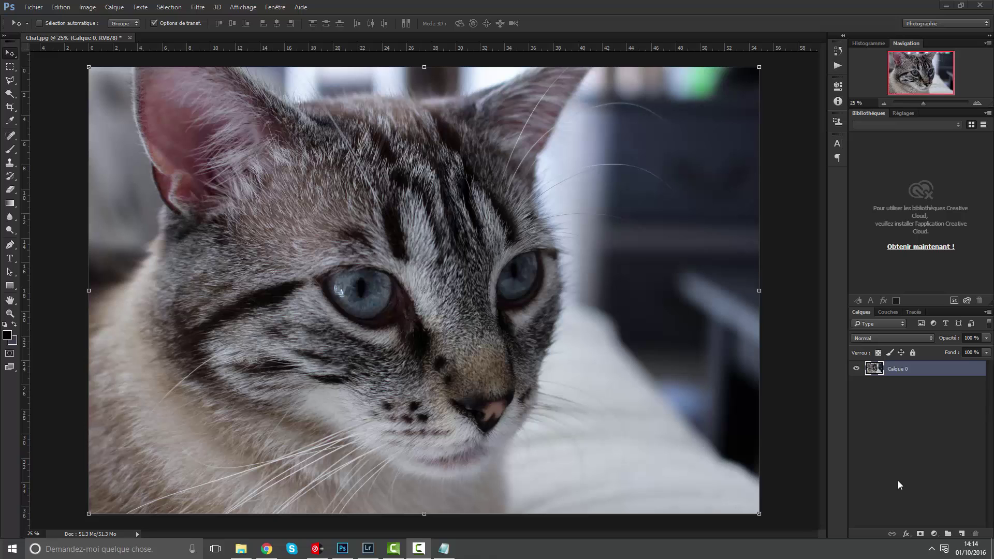
click(934, 534)
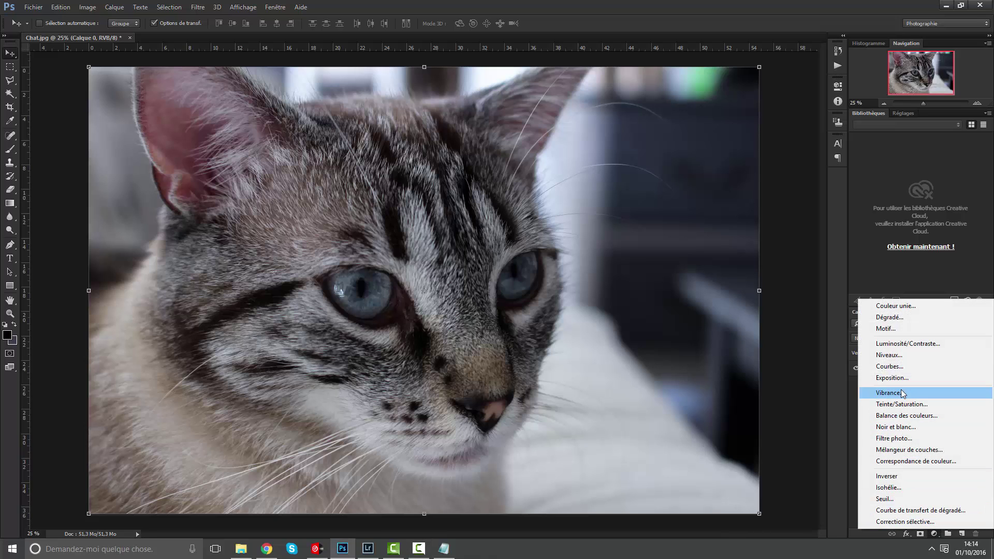
click(895, 427)
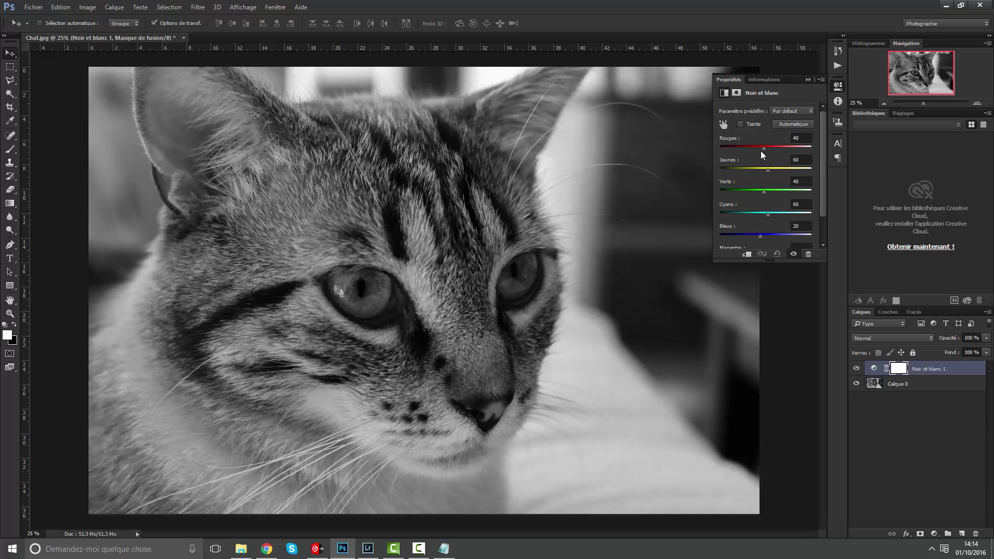
Test the black and white reds (Rouges) at -161 and 300, settle on 72, and set the yellows (Jaunes) to 50
drag(761, 151, 728, 151)
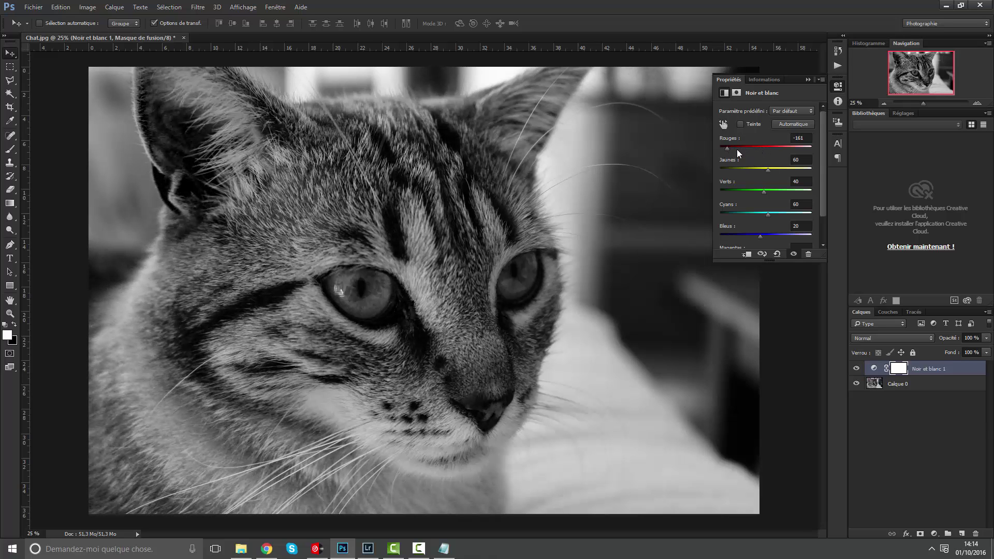
drag(741, 145, 818, 150)
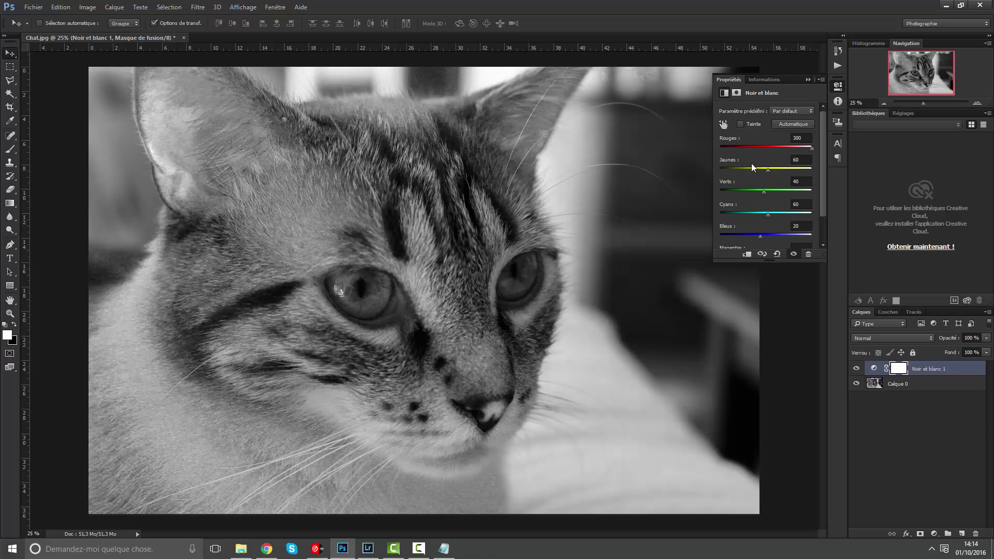
mouse_move(777, 149)
mouse_down()
mouse_move(720, 149)
mouse_move(771, 151)
mouse_up()
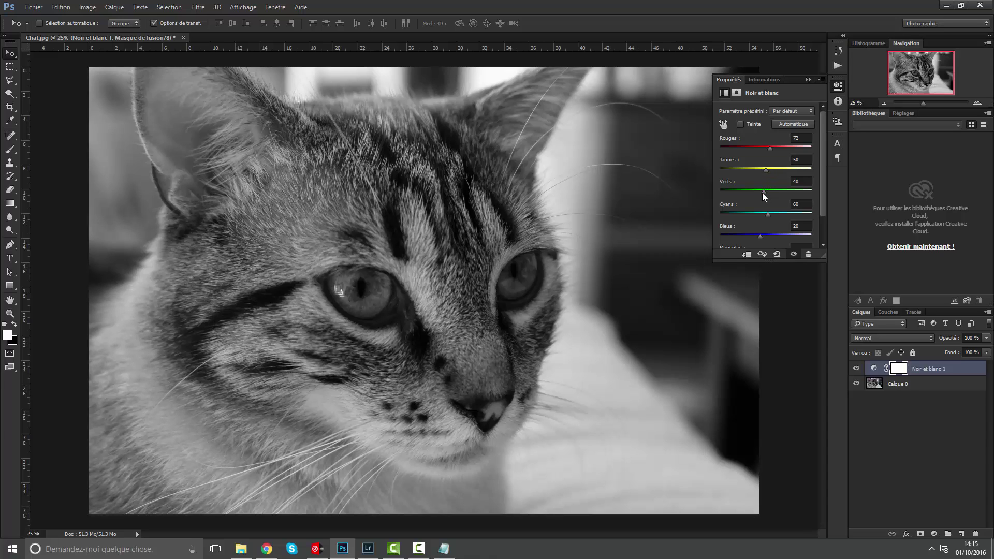
drag(762, 193, 753, 238)
click(807, 79)
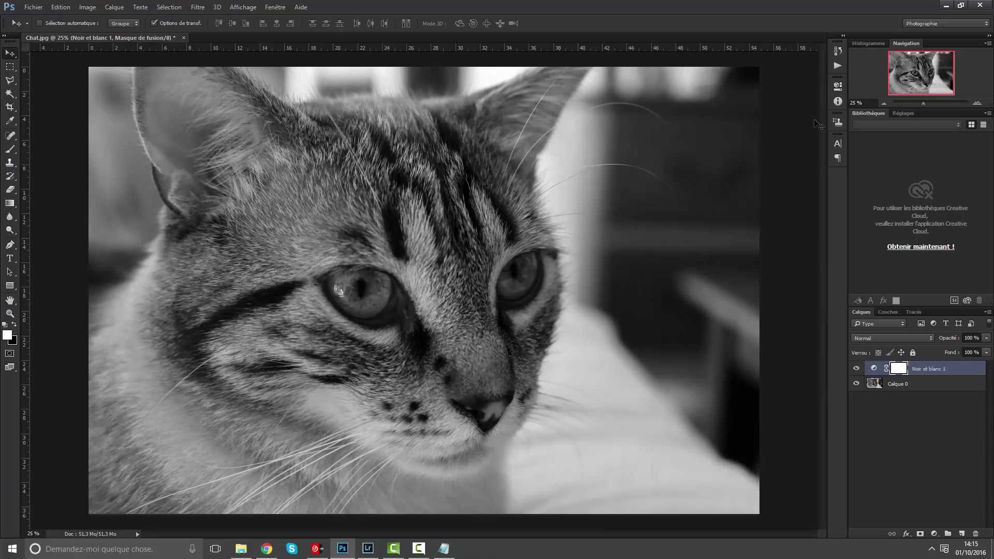
click(903, 449)
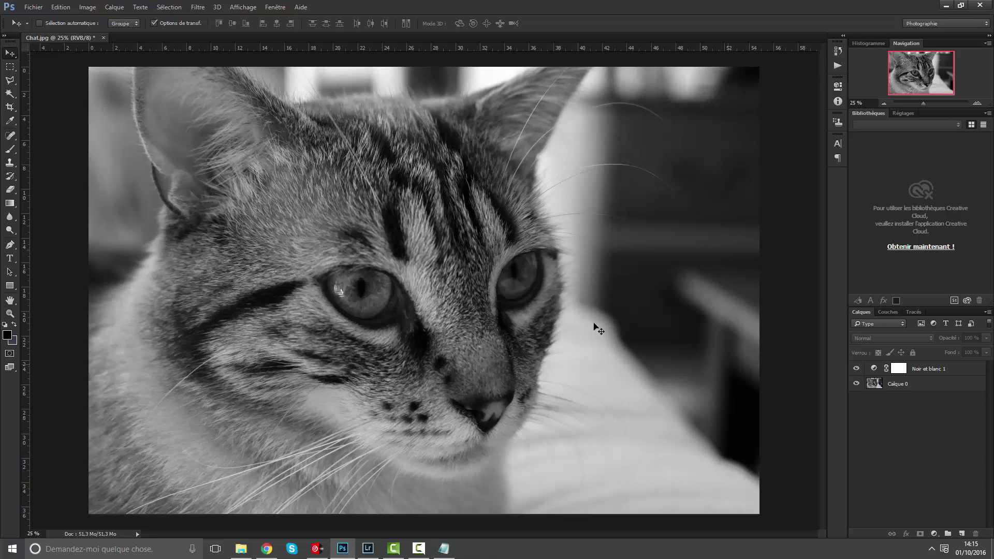
Choose the Polygonal Lasso tool and add a new empty layer above the black and white adjustment layer
click(9, 80)
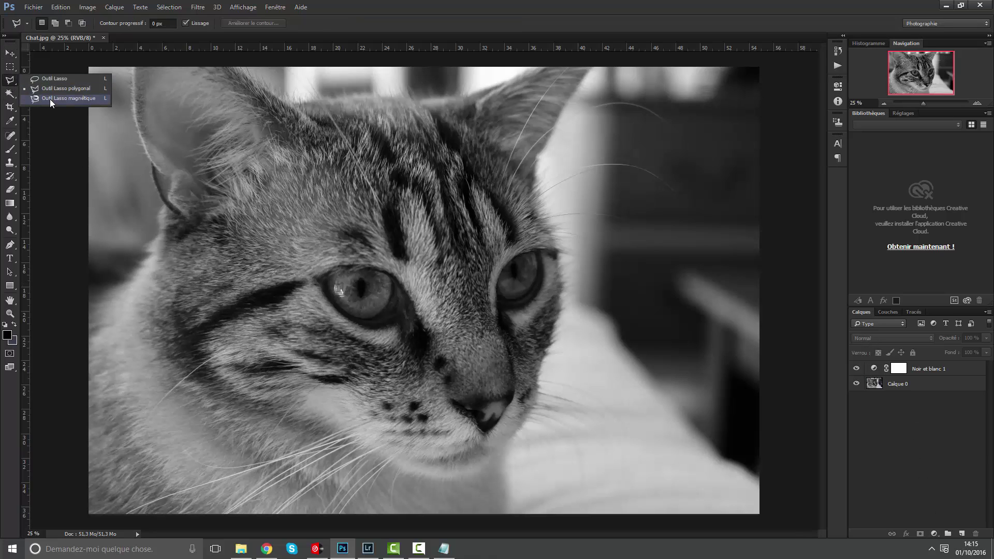
click(57, 89)
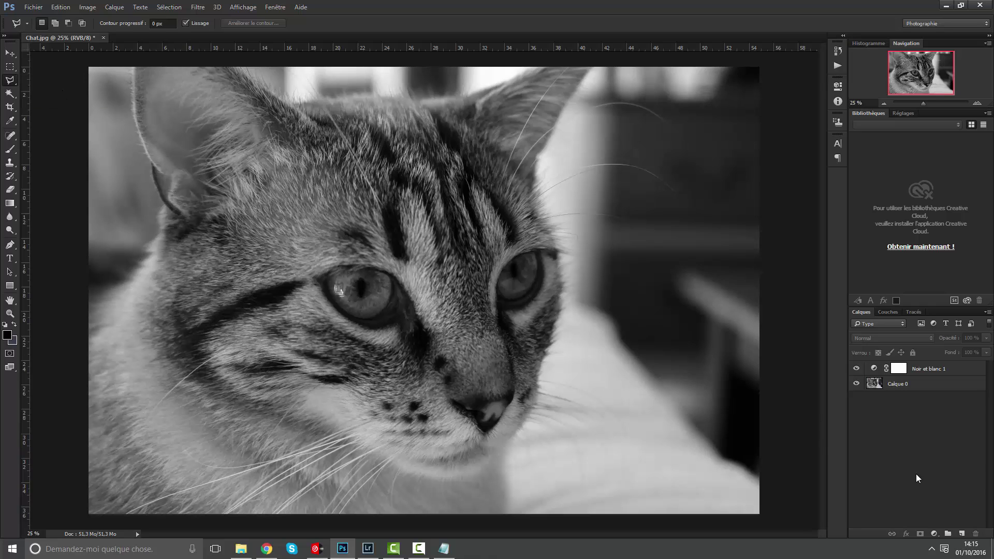
click(965, 534)
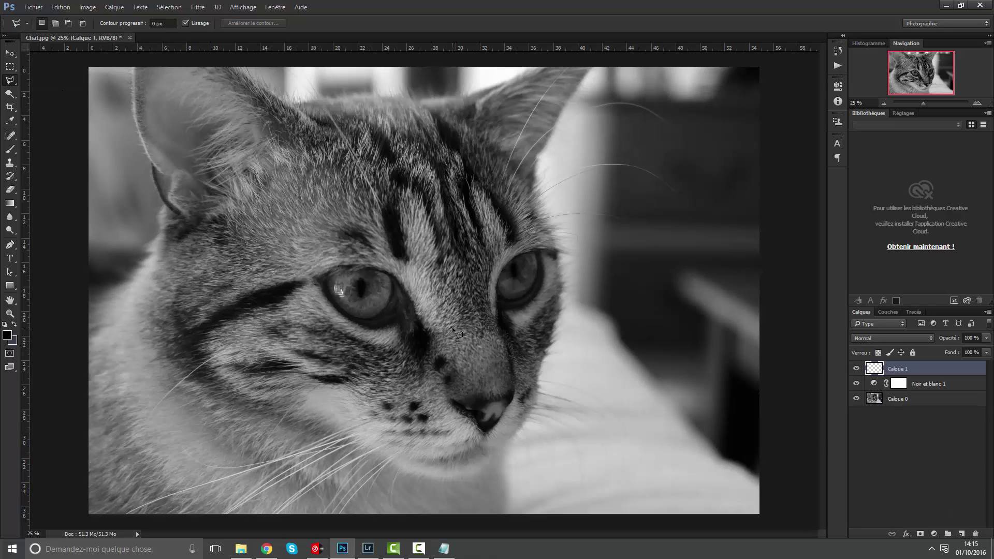
Trace the iris of the larger, nearer eye with the Polygonal Lasso to select it
key(ctrl+plus)
key(ctrl+plus)
key(ctrl+plus)
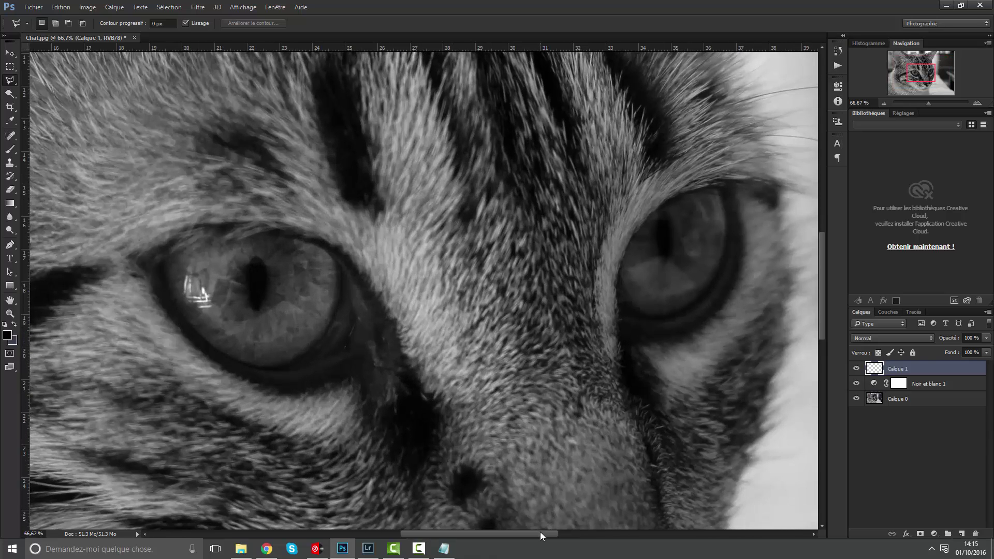
drag(539, 532, 515, 519)
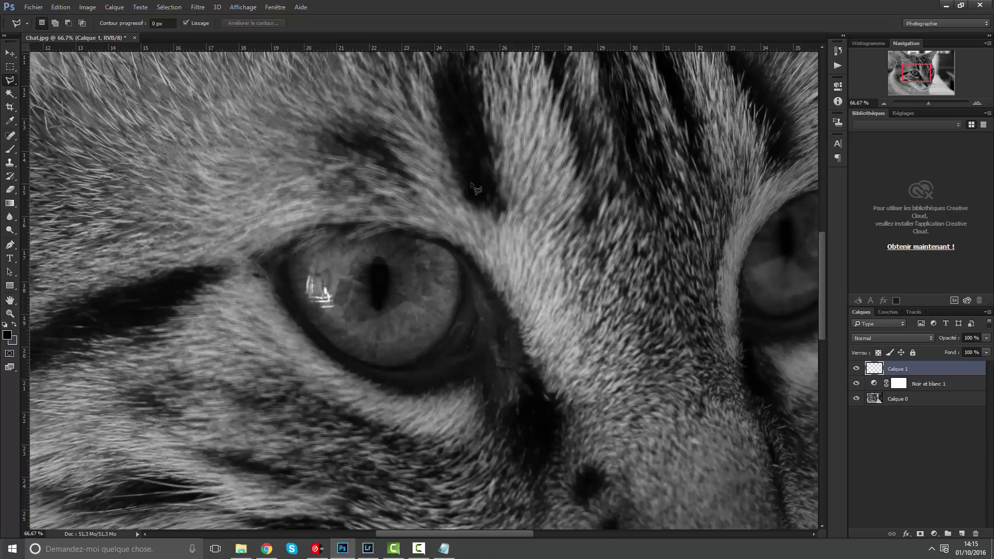
drag(465, 533, 458, 534)
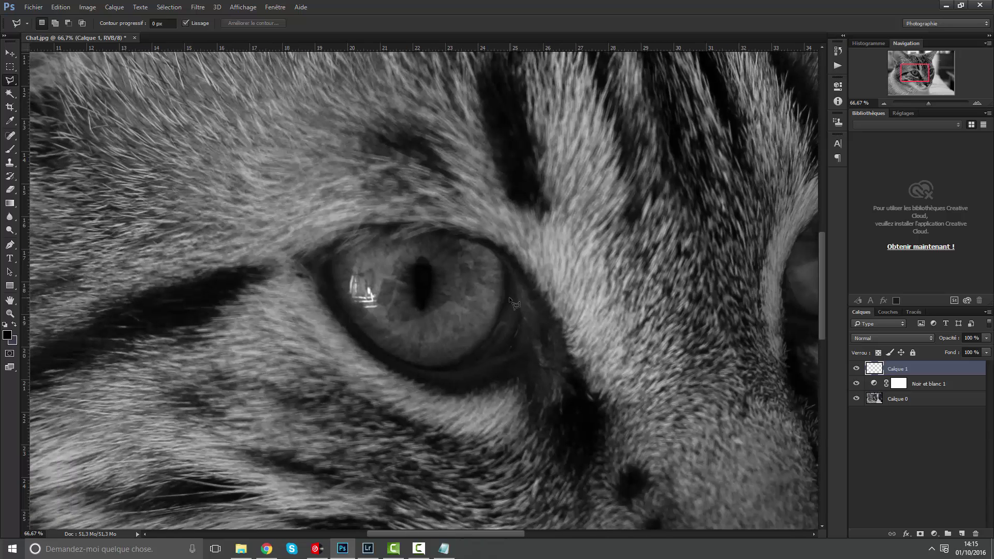
key(ctrl+plus)
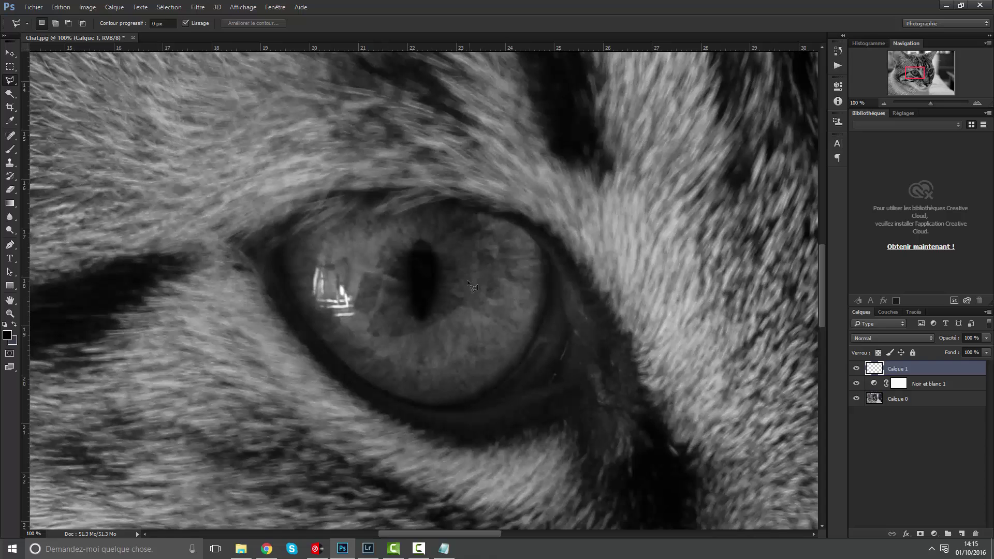
scroll(510, 298, up, 2)
drag(498, 534, 496, 534)
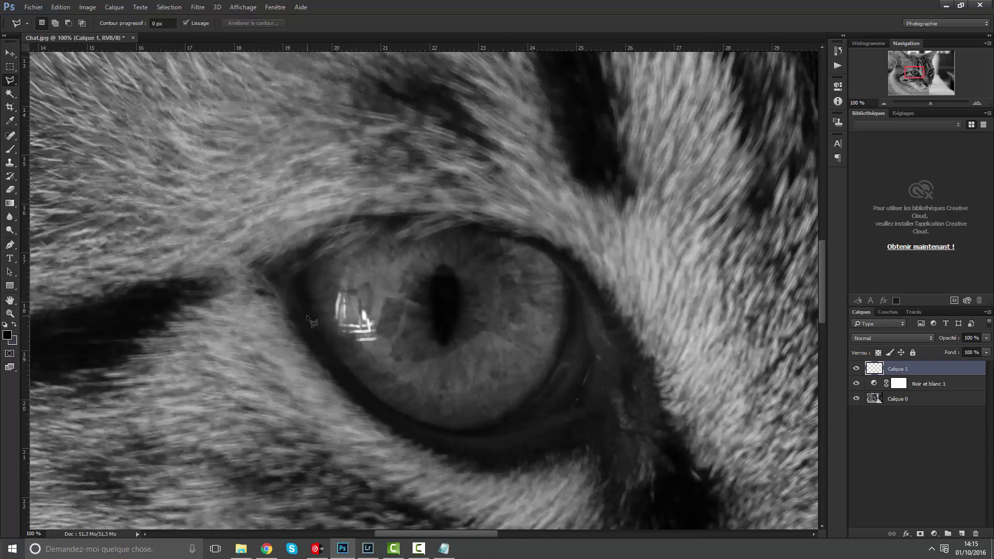
mouse_move(307, 315)
mouse_down()
mouse_move(378, 400)
mouse_move(444, 429)
mouse_move(492, 429)
mouse_move(545, 383)
mouse_move(569, 283)
mouse_move(553, 259)
mouse_move(493, 236)
mouse_move(382, 228)
mouse_move(313, 254)
mouse_move(304, 284)
mouse_move(312, 323)
mouse_up()
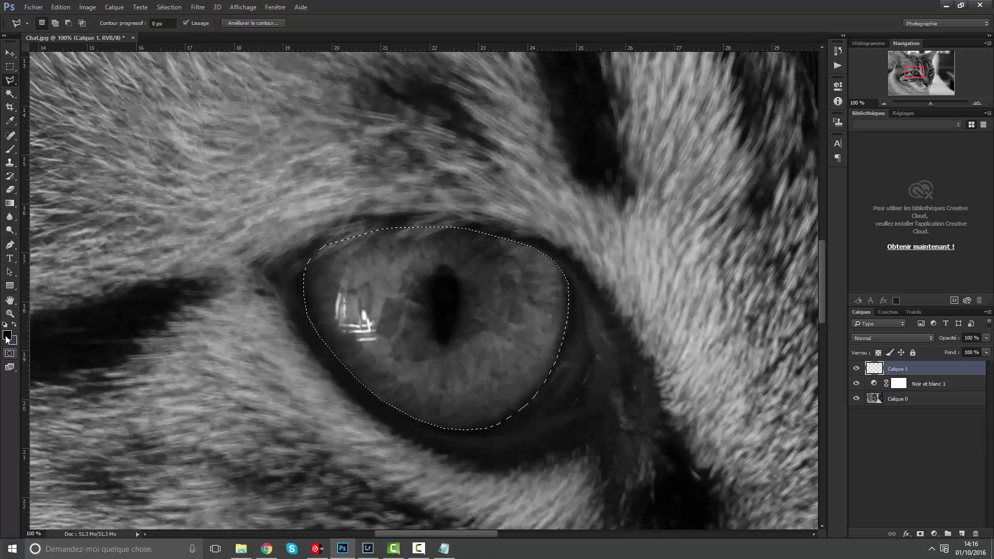
Set the foreground colour to ffffff, brush the selected eye solid white on Calque 1, and clear the selection
click(8, 335)
text(ffffff)
key(Return)
click(9, 149)
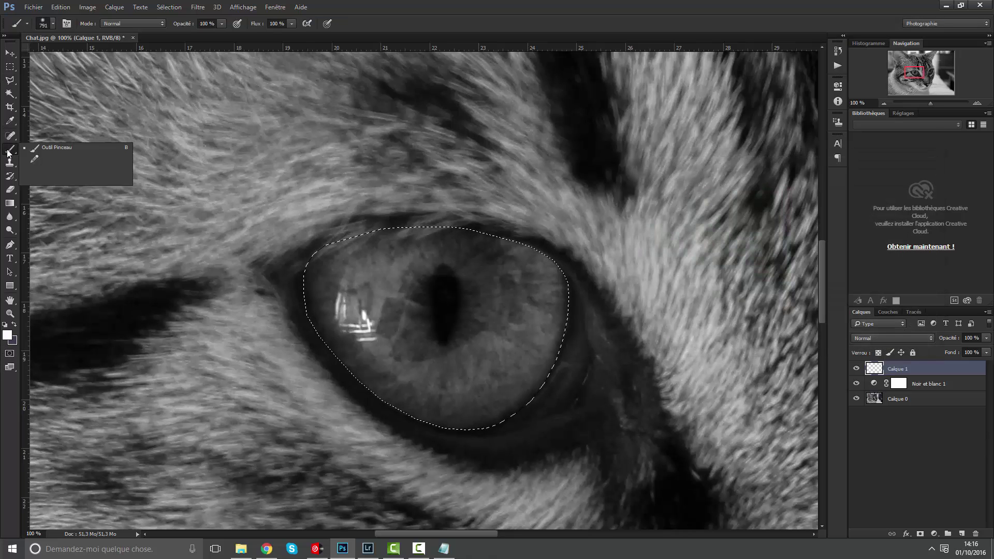
drag(550, 331, 616, 243)
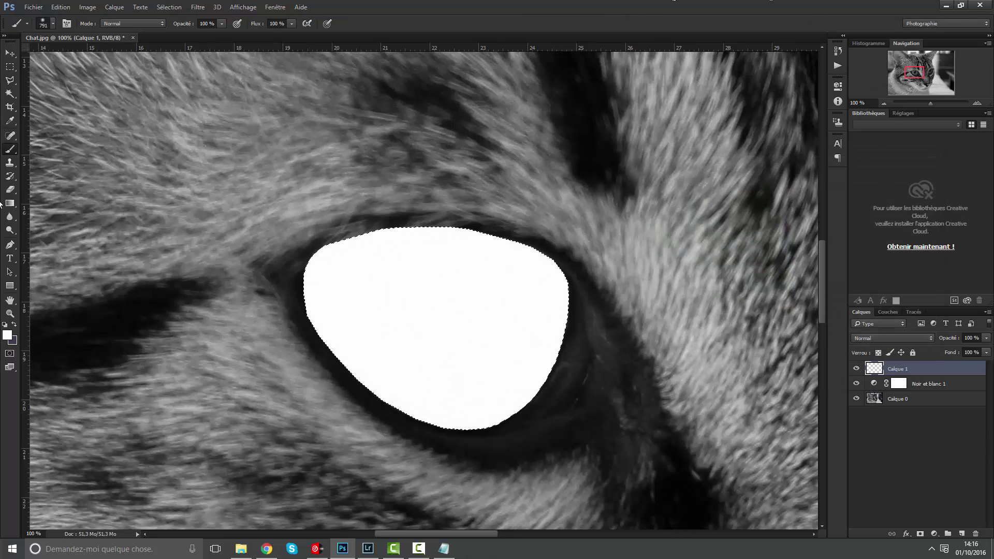
right_click(9, 66)
click(57, 64)
key(ctrl+d)
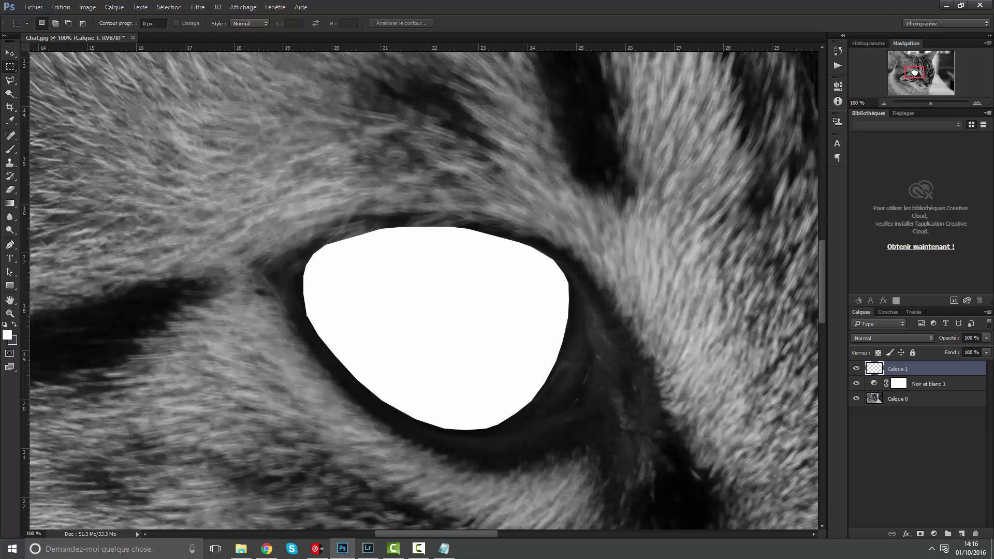
Add a new layer, rename the first eye's layer Oeil droit, and make the new layer Calque 2 active
drag(486, 534, 592, 530)
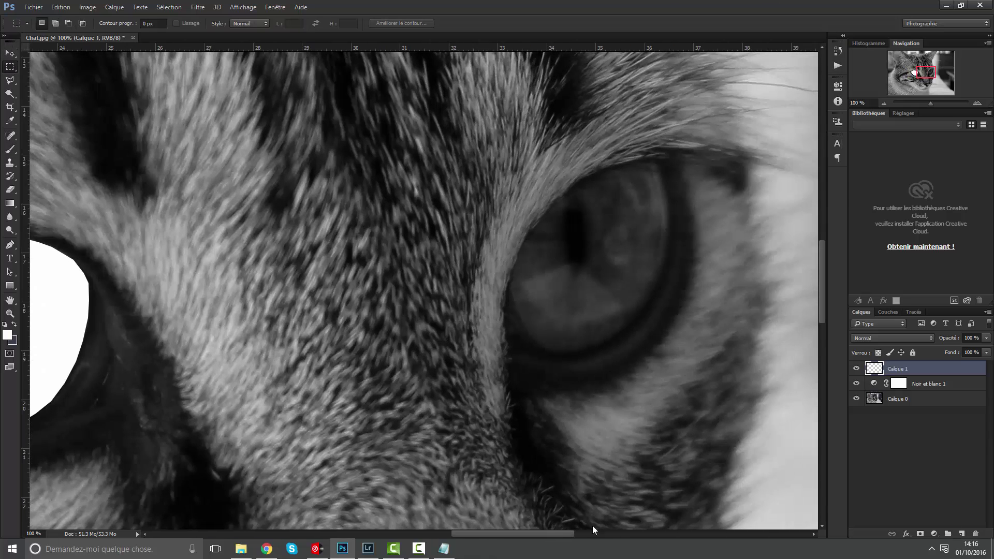
click(905, 384)
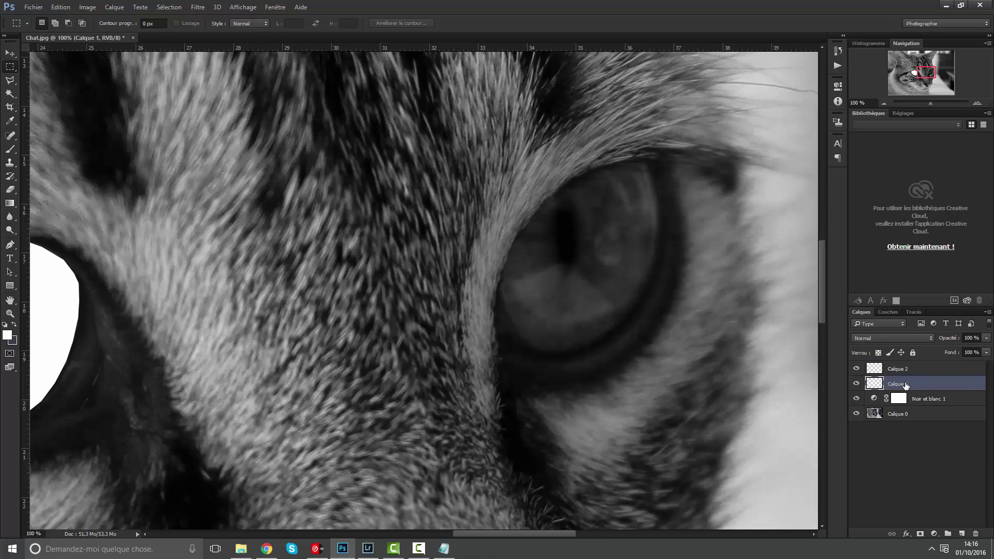
text(Oeil droit)
key(Return)
click(907, 369)
Trace the iris of the farther, smaller eye with the Polygonal Lasso and close the selection
drag(19, 82, 46, 86)
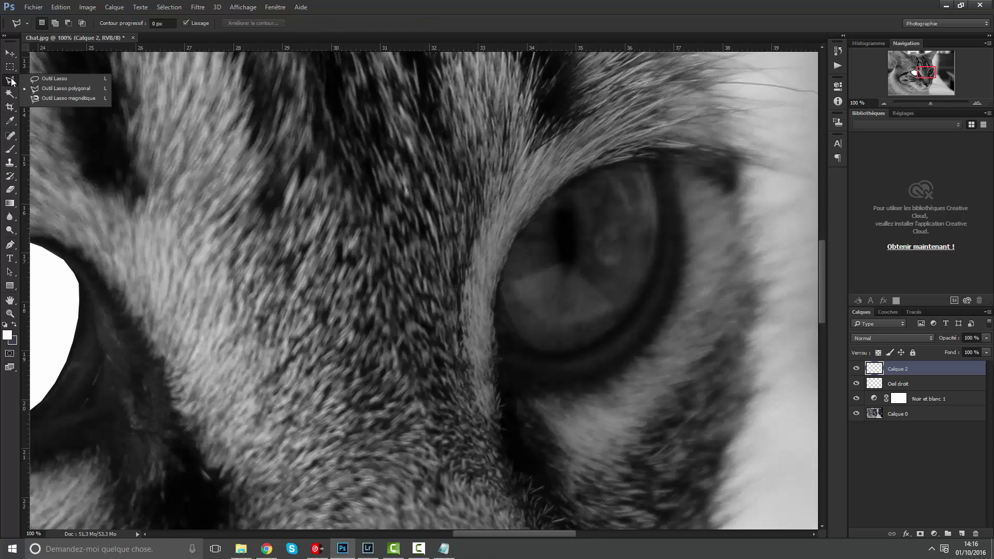
click(532, 347)
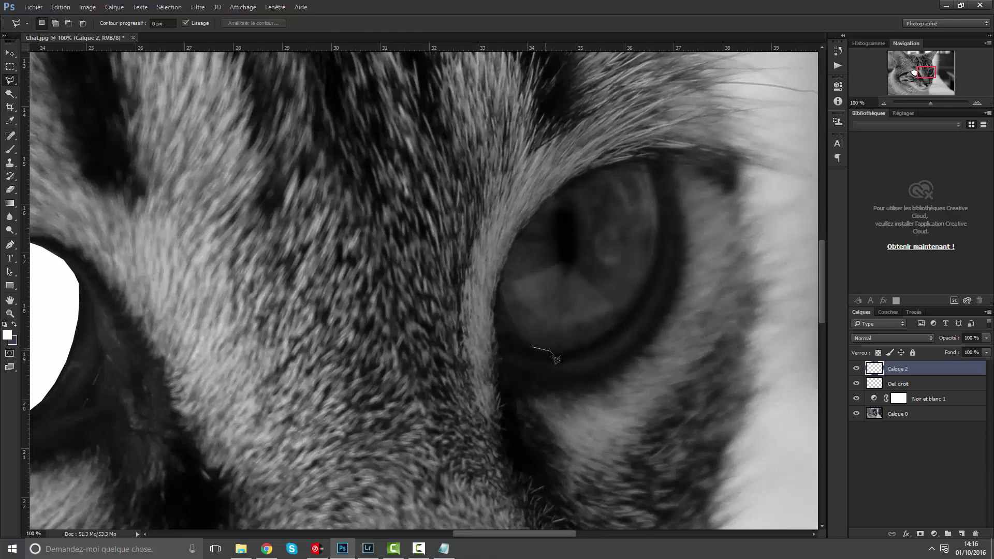
click(544, 351)
click(569, 351)
click(585, 348)
click(598, 341)
click(615, 327)
click(634, 304)
click(656, 251)
click(659, 213)
click(655, 191)
click(644, 160)
click(591, 170)
click(522, 231)
click(500, 286)
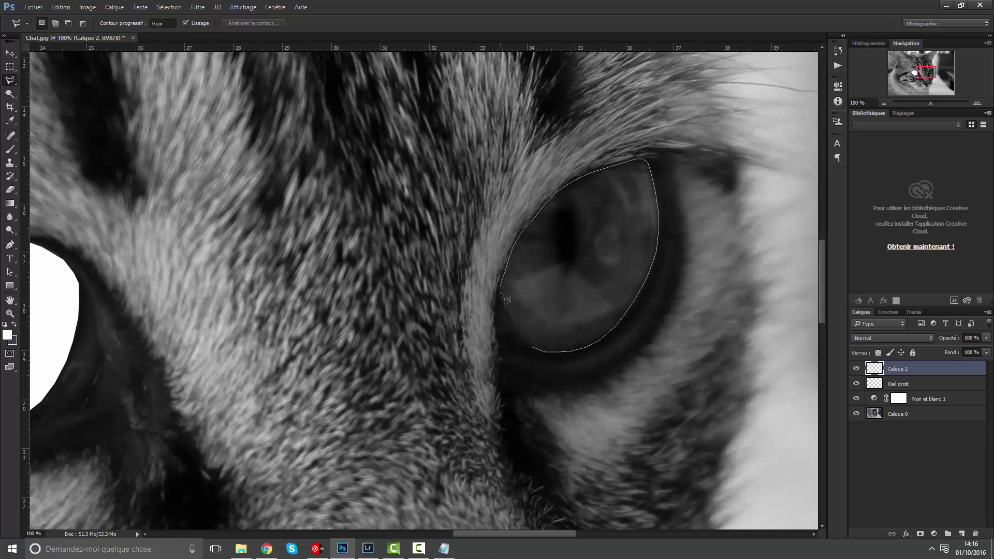
click(509, 321)
click(518, 335)
click(525, 344)
click(532, 348)
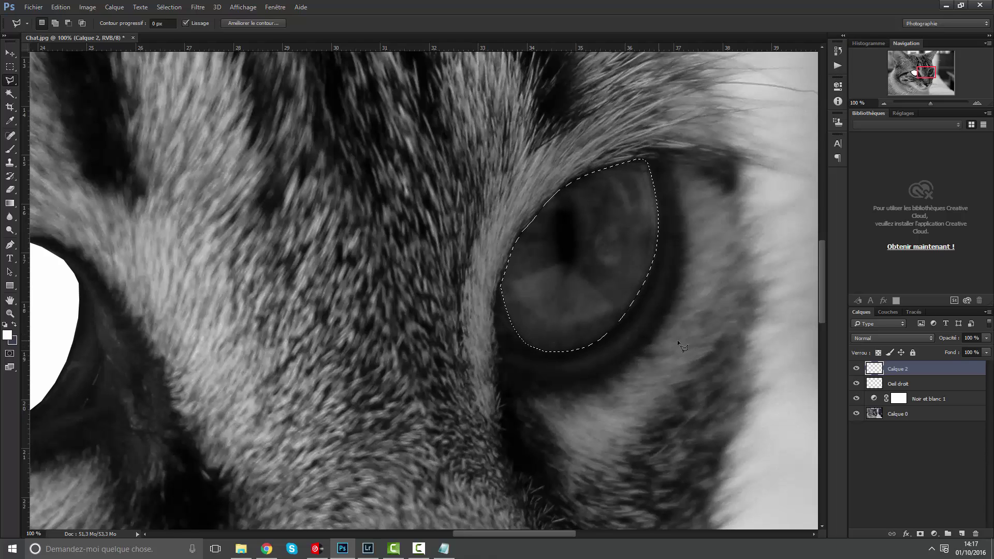
Brush the selected second eye solid white on Calque 2 and rename that layer Oeil gauche
click(10, 149)
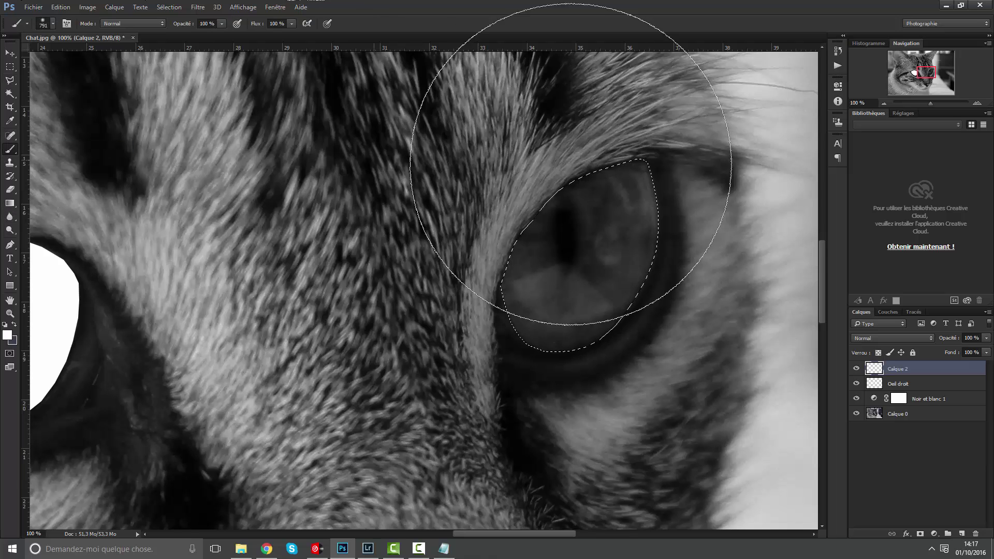
drag(576, 178, 484, 303)
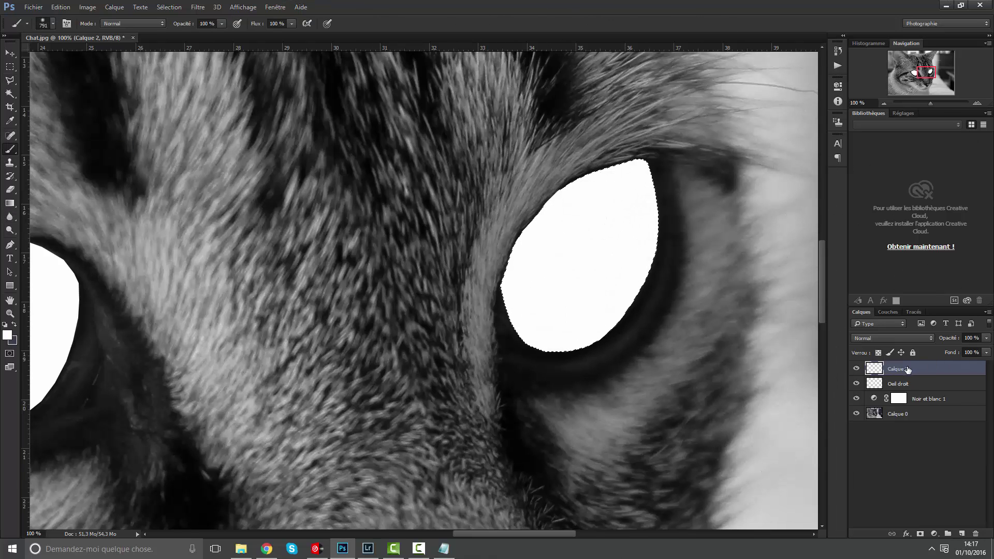
double_click(908, 368)
key(BackSpace)
text(Oeil gauche)
key(Return)
Switch to the Rectangular Marquee tool and clear the selection around the second eye
key(ctrl+minus)
key(ctrl+minus)
key(ctrl+minus)
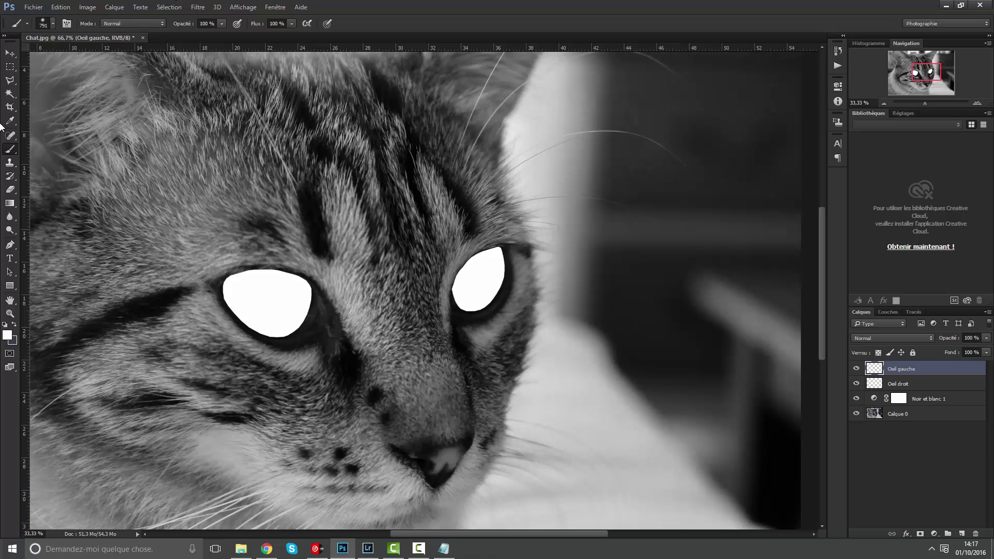
click(9, 66)
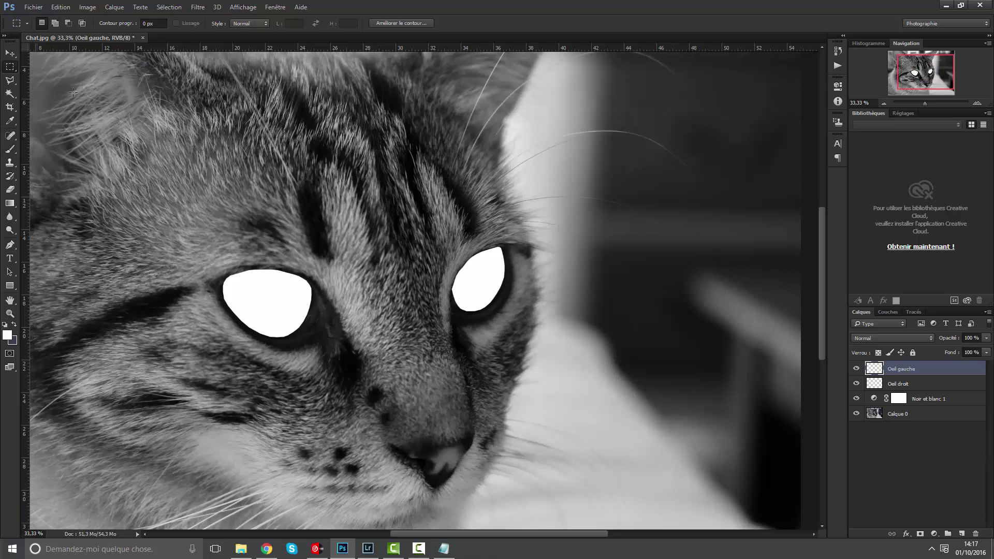
key(ctrl+minus)
key(ctrl+minus)
key(ctrl+plus)
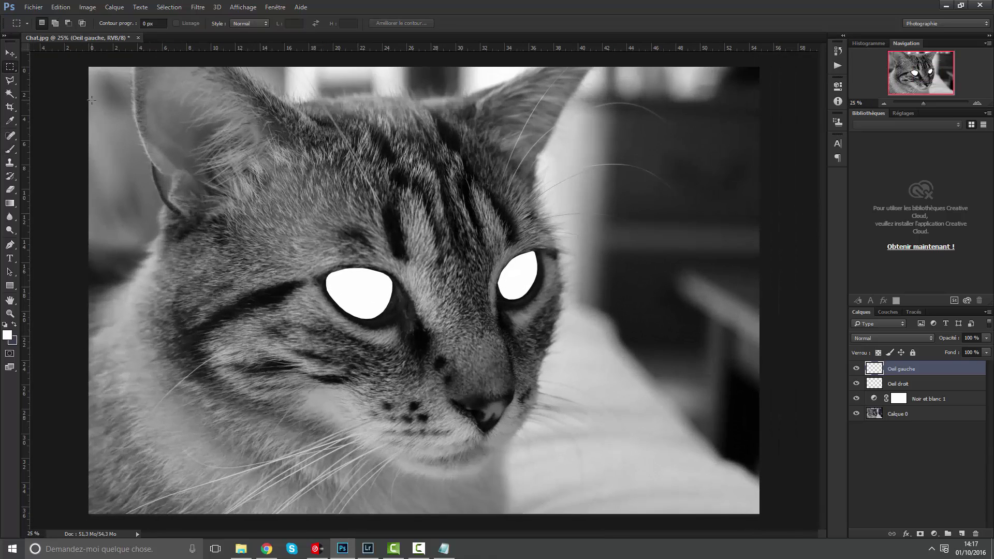
key(ctrl+plus)
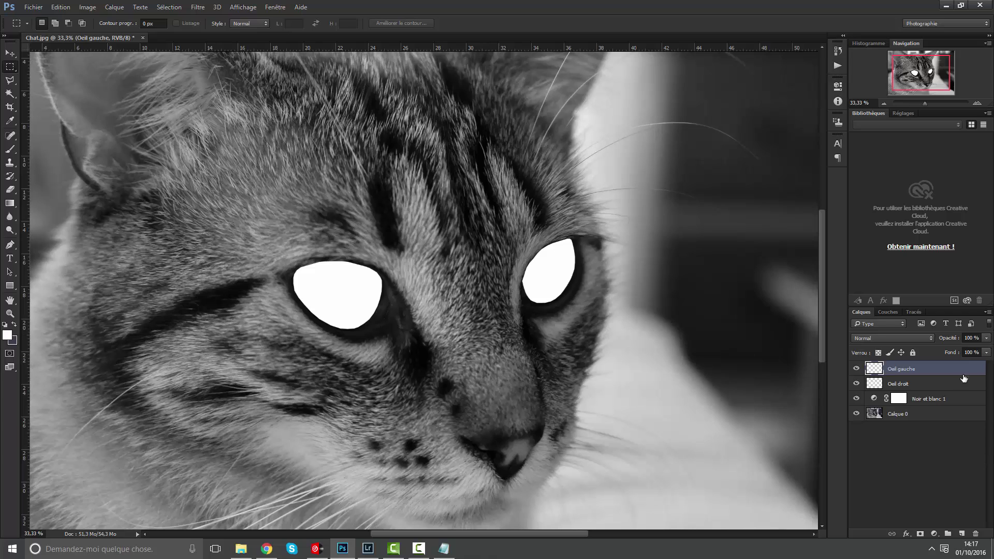
Load the Oeil droit layer's shape as a selection, set the foreground colour to cyan 14d6ff, and brush it over that eye
click(896, 382)
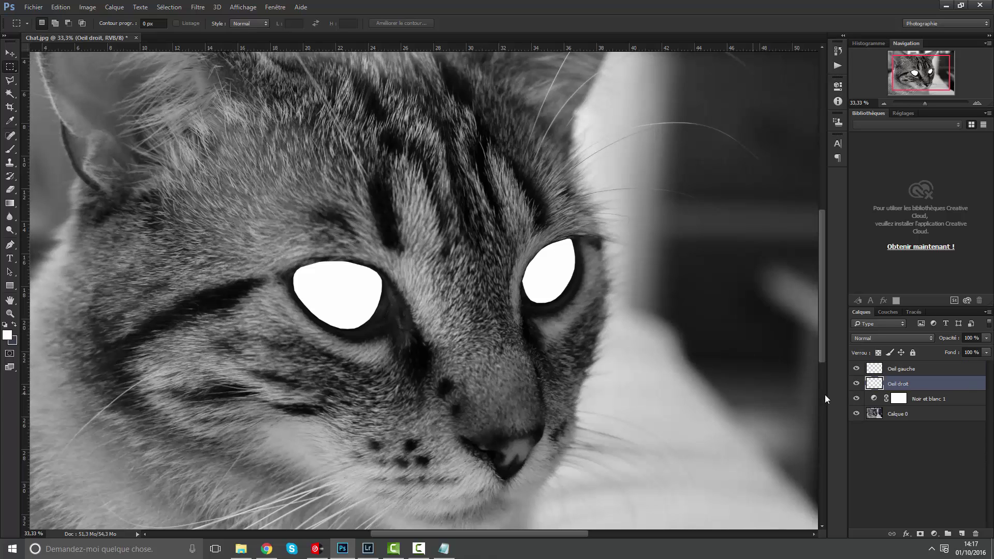
ctrl+click(874, 383)
click(8, 335)
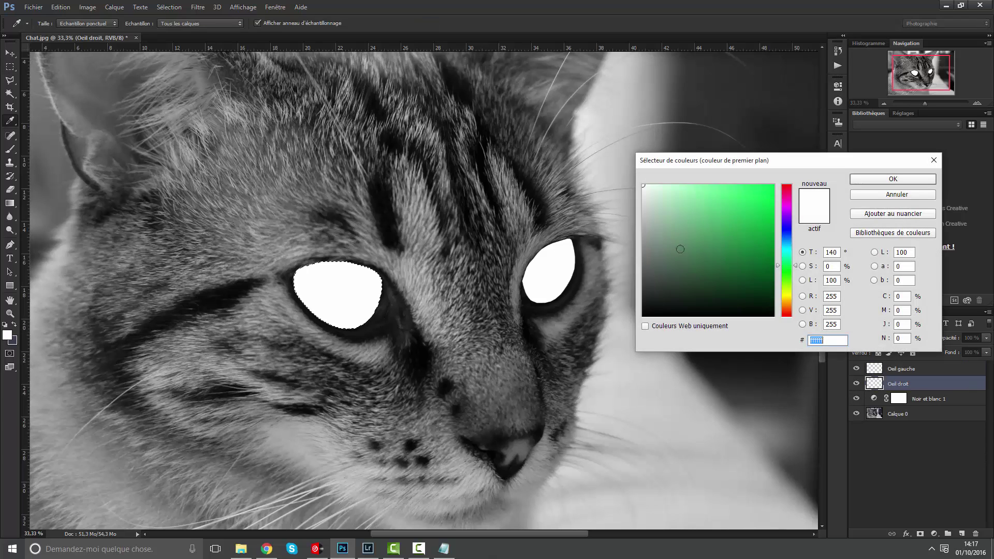
click(786, 254)
drag(761, 223, 763, 170)
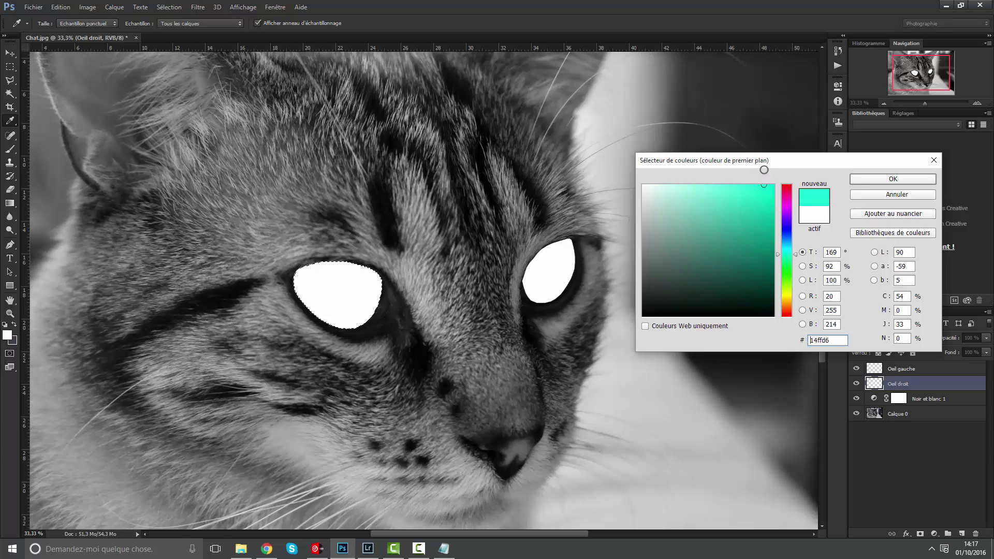
click(784, 247)
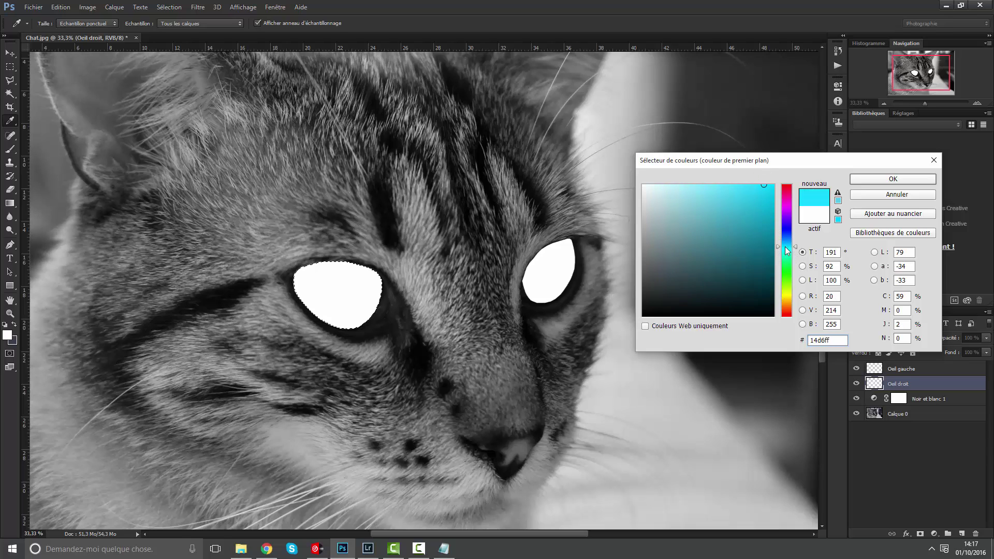
click(876, 180)
click(10, 149)
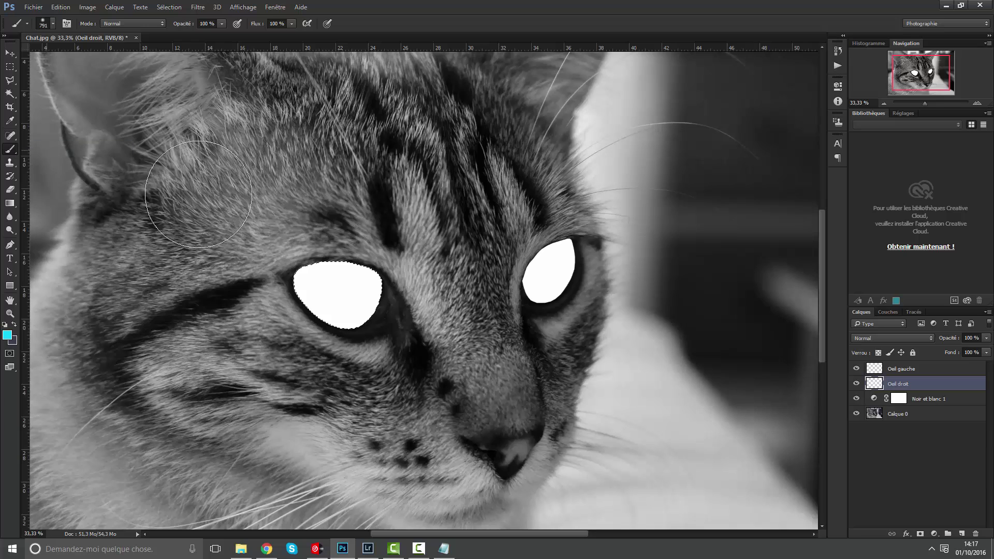
click(337, 295)
Load the Oeil gauche layer's shape as a selection, brush it with the same cyan, and deselect
click(881, 371)
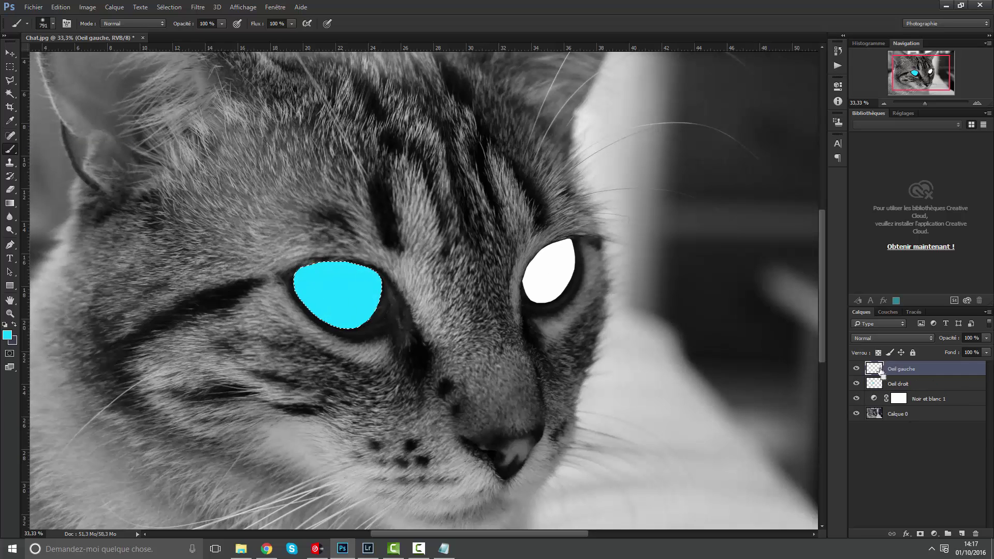
ctrl+click(880, 370)
click(556, 275)
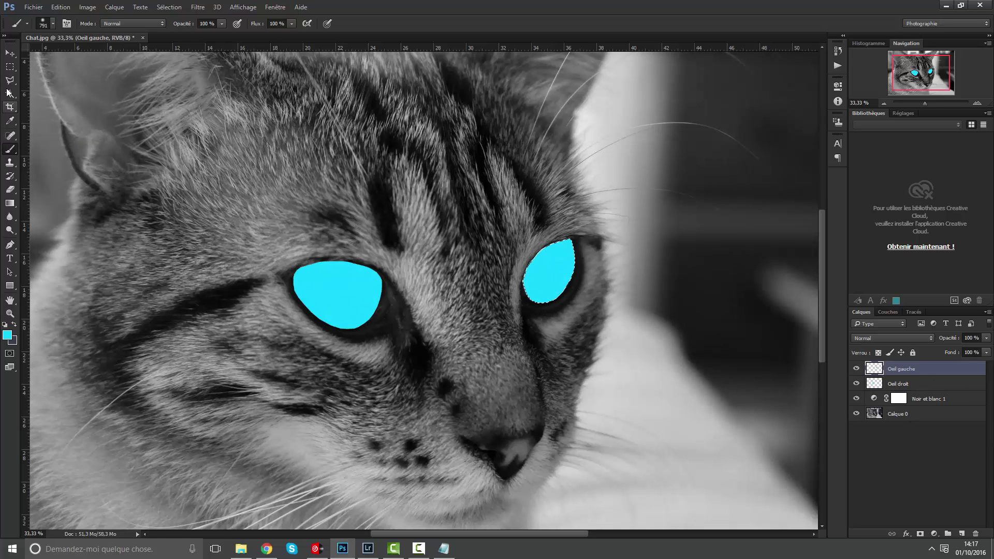
click(9, 67)
click(685, 343)
Apply a Gaussian Blur (Flou gaussien) to the Oeil droit layer, keeping the radius offered
click(912, 385)
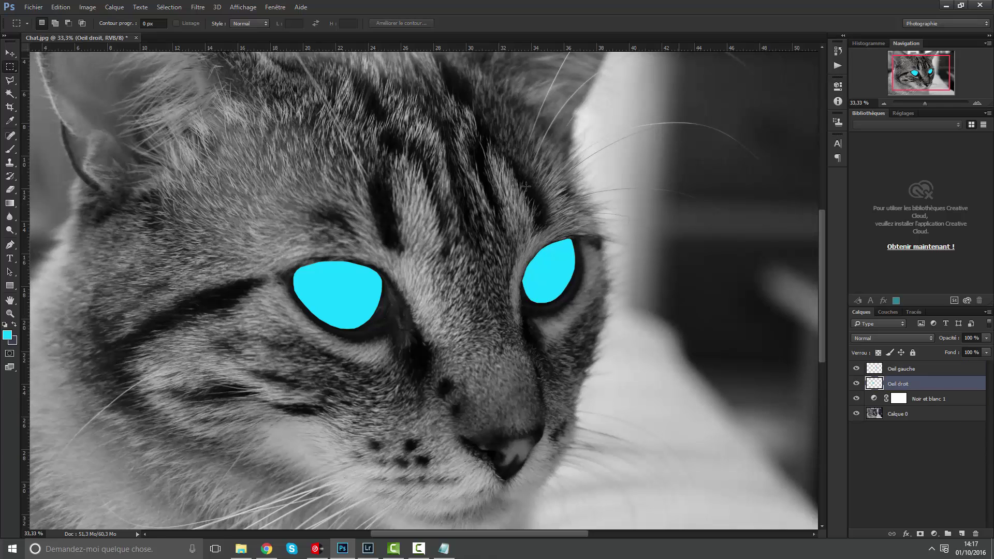
click(198, 7)
mouse_move(265, 151)
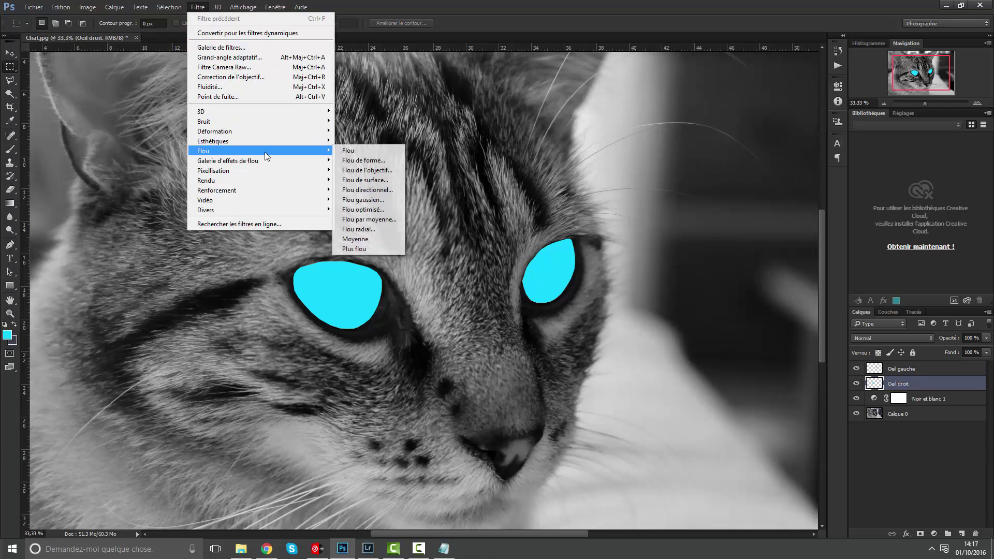
click(362, 200)
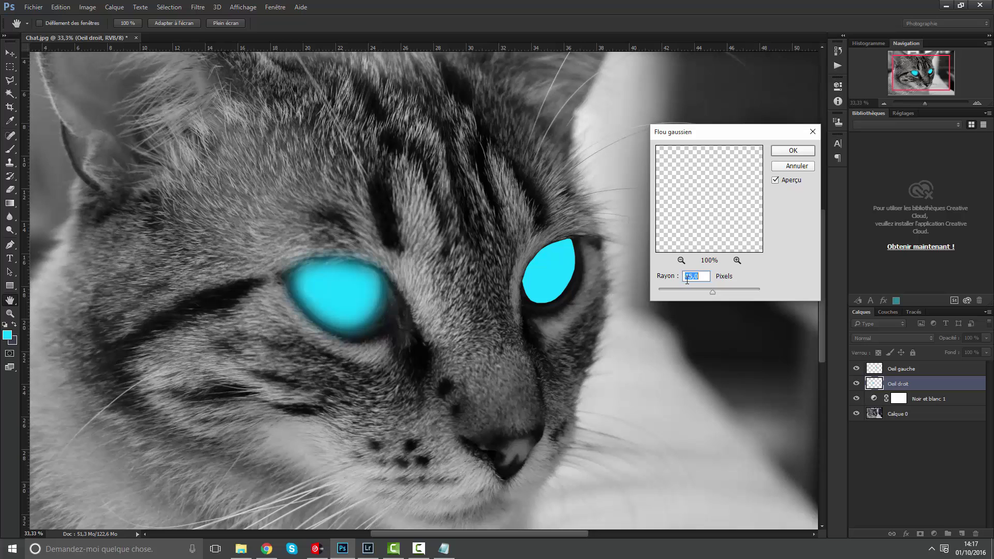
click(784, 151)
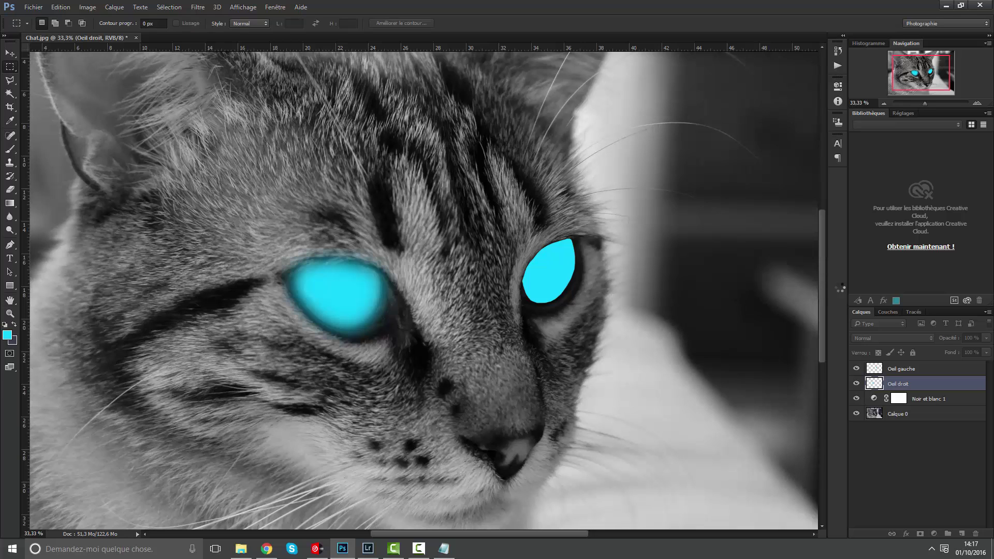
Apply the same Gaussian Blur (Flou gaussien) to the Oeil gauche layer
click(882, 369)
click(197, 6)
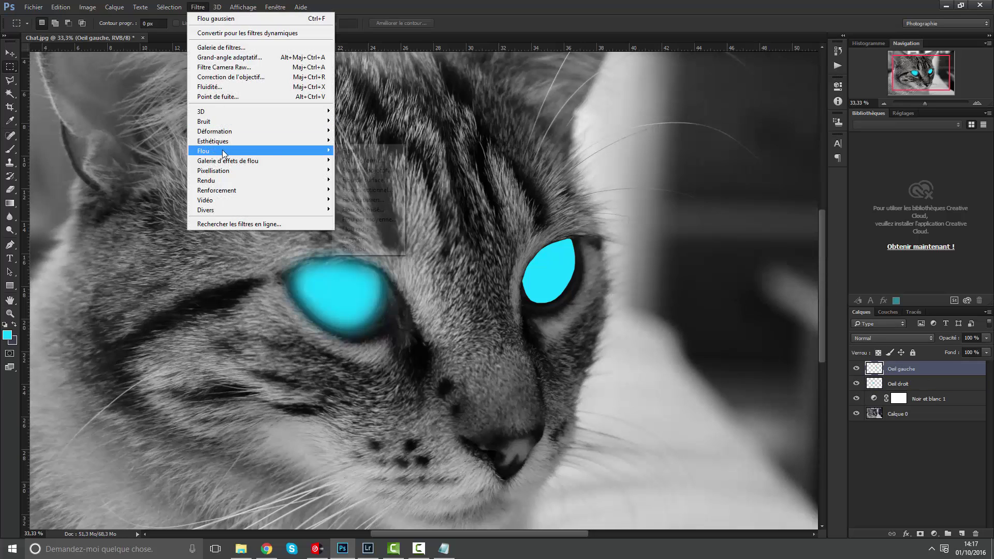
mouse_move(311, 149)
click(362, 200)
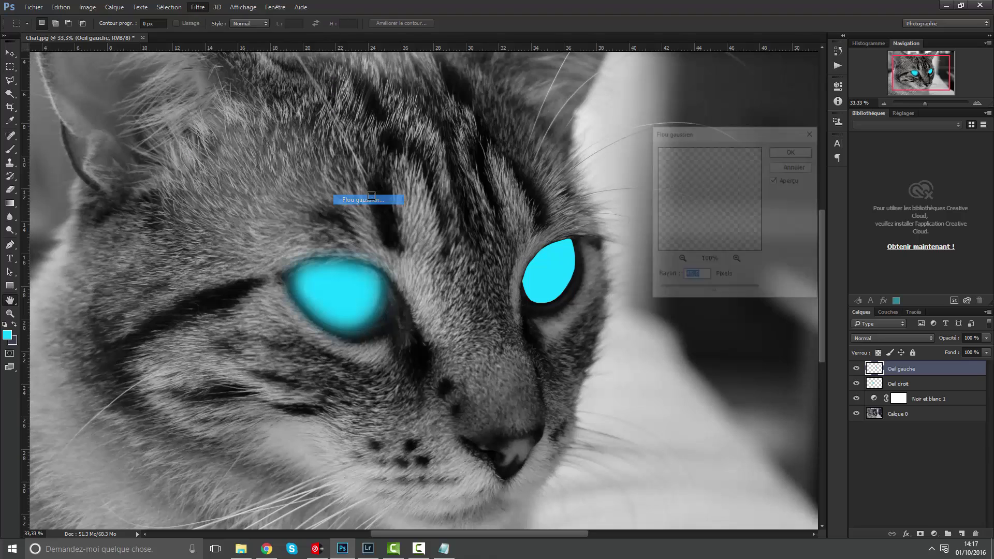
click(790, 153)
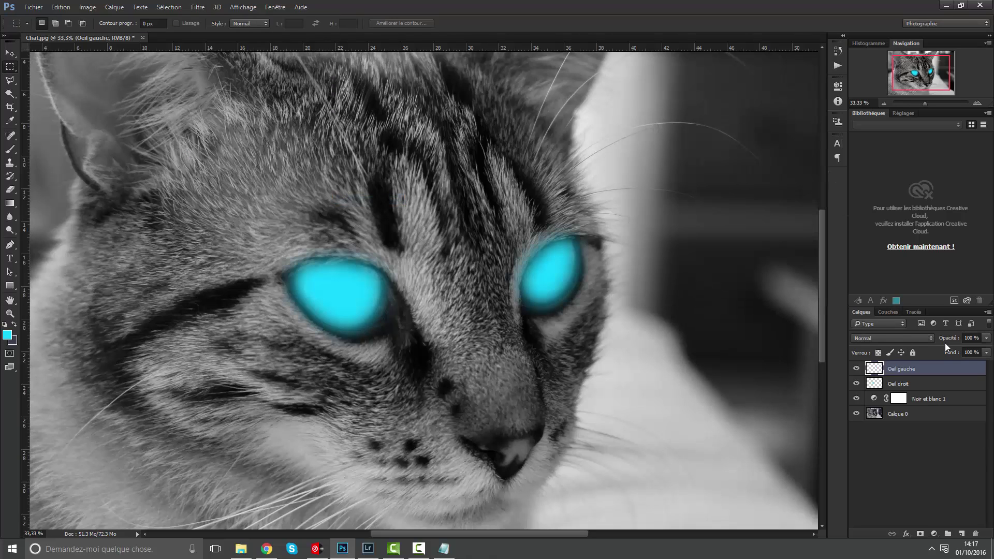
Set the blending mode of the Oeil gauche and Oeil droit layers to Lumière tamisée
click(912, 339)
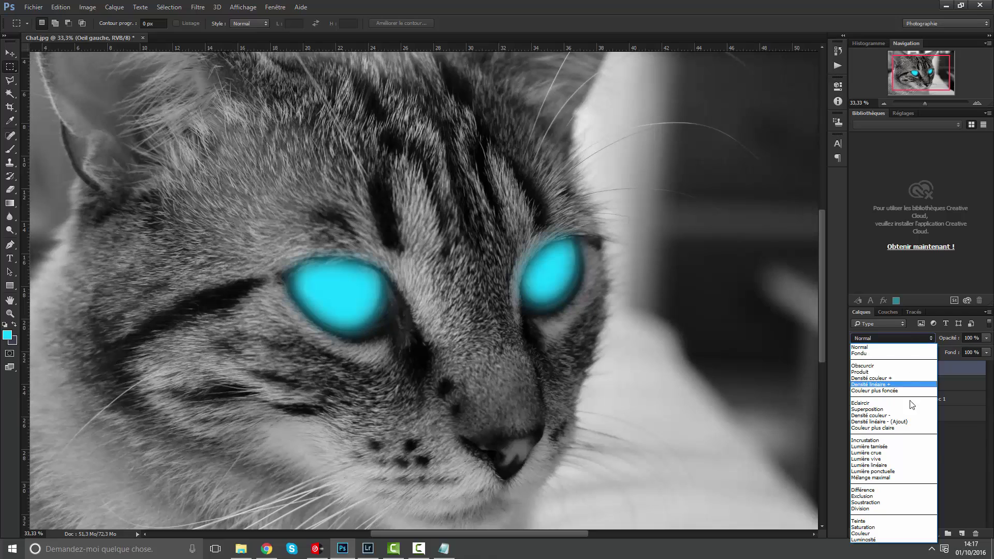
click(877, 445)
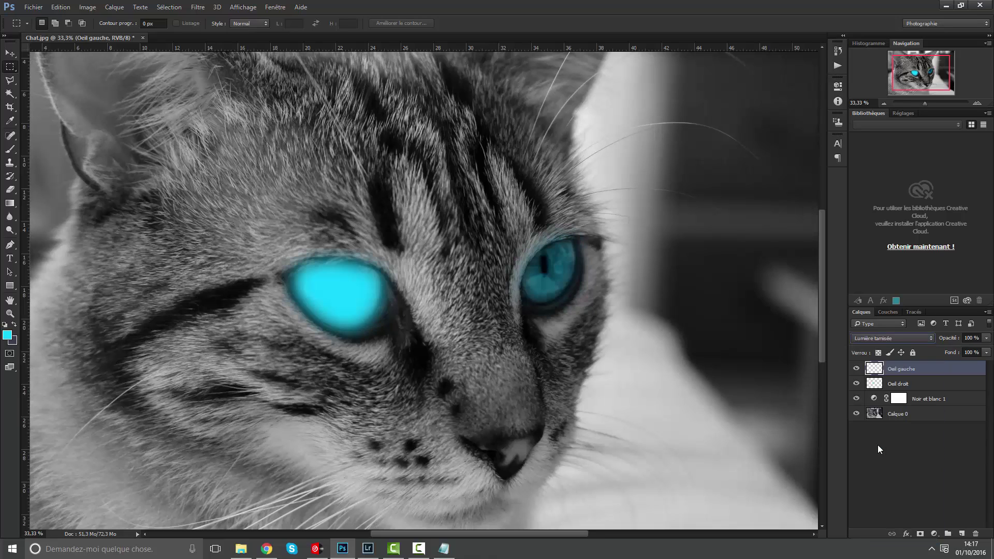
click(896, 385)
click(891, 338)
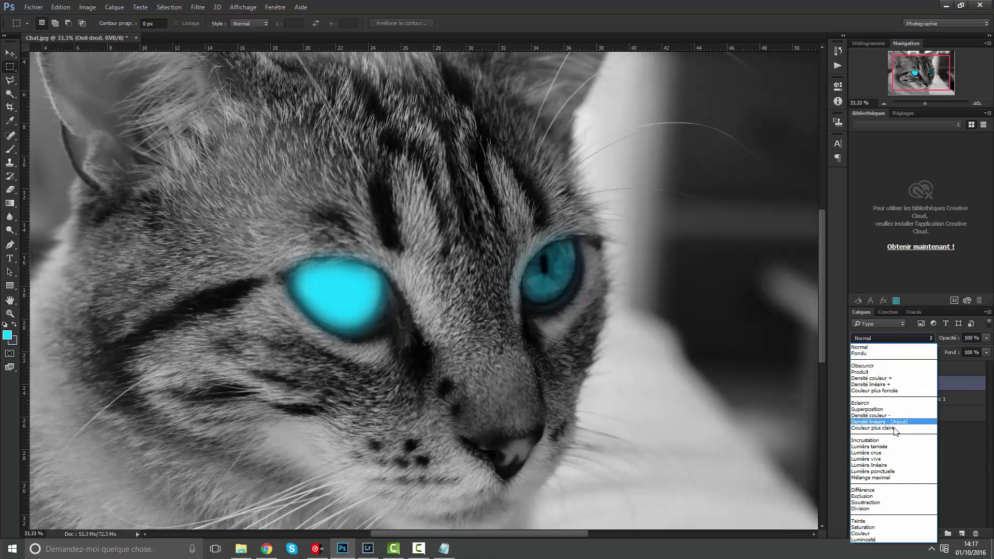
click(894, 433)
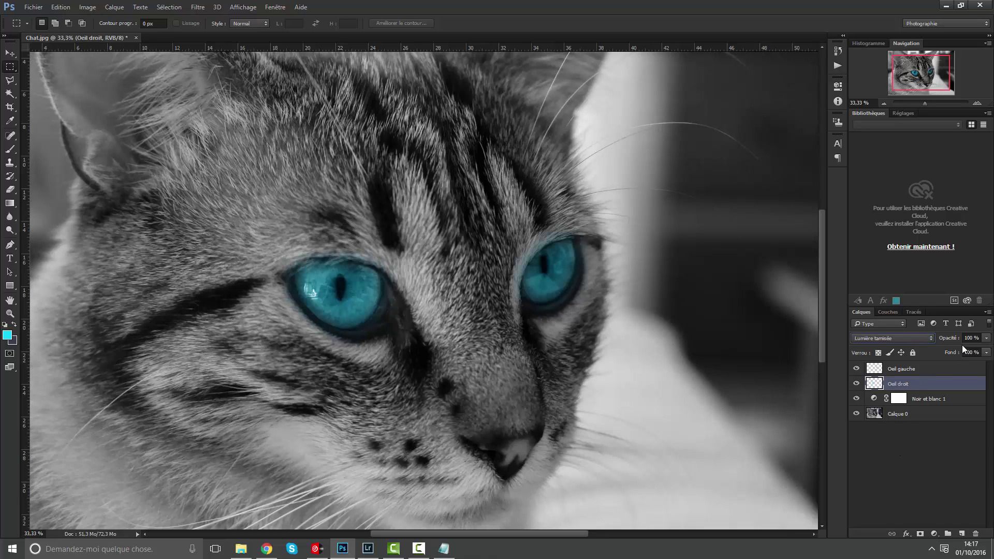
Set the opacity of both the Oeil droit and Oeil gauche layers to 65%
key(Tab)
text(50)
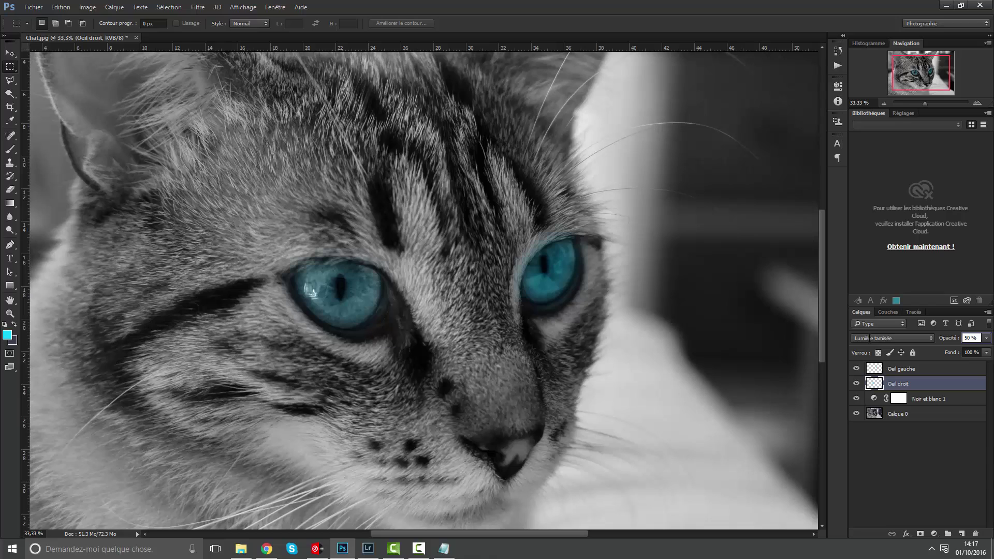
text(65)
click(915, 370)
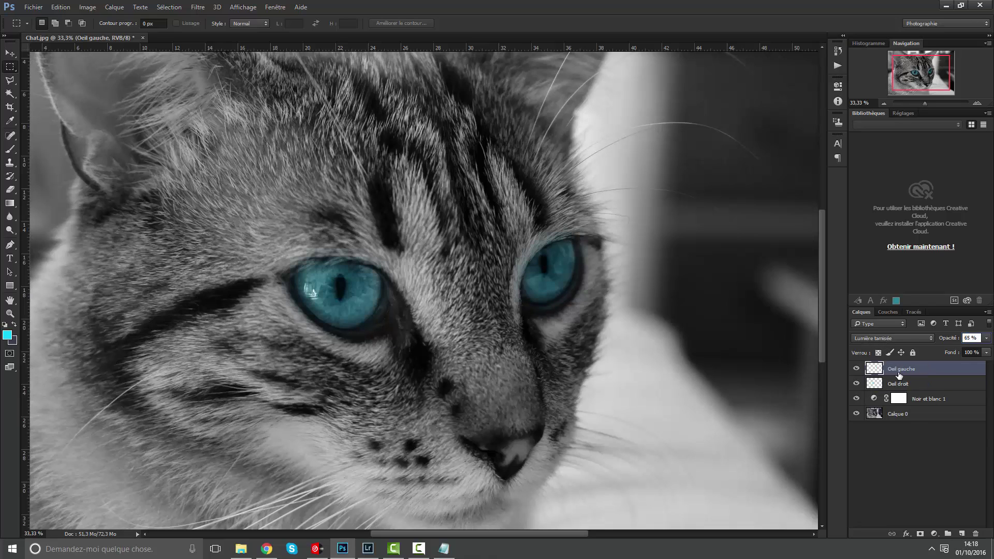
click(910, 419)
key(ctrl+minus)
key(ctrl+minus)
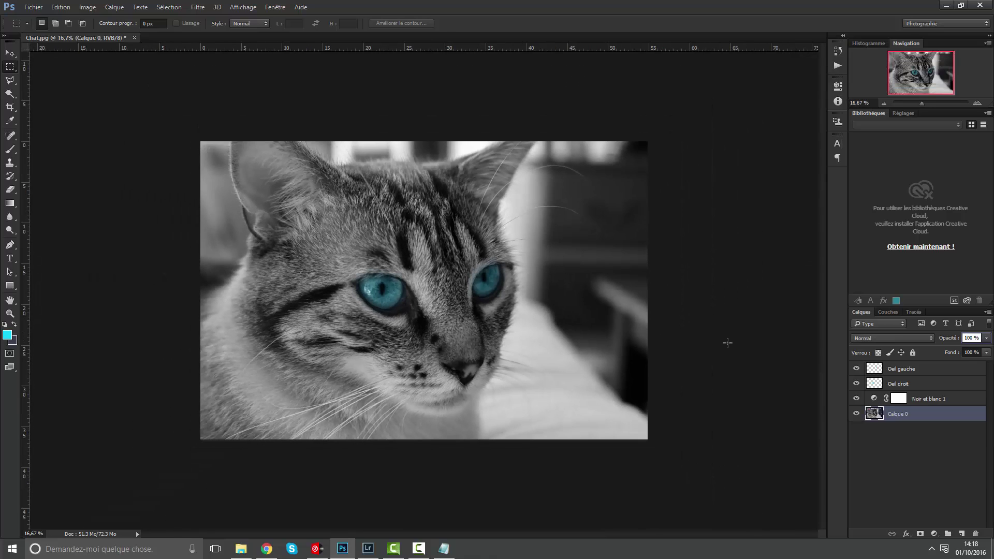
key(ctrl+plus)
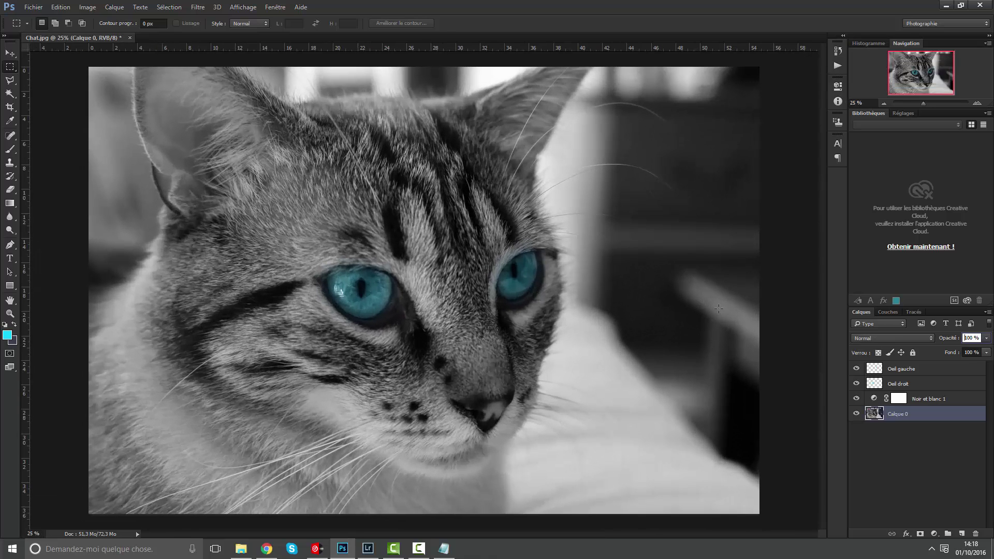
Group the Oeil gauche and Oeil droit layers, name the group Neuils, and deselect it
click(885, 374)
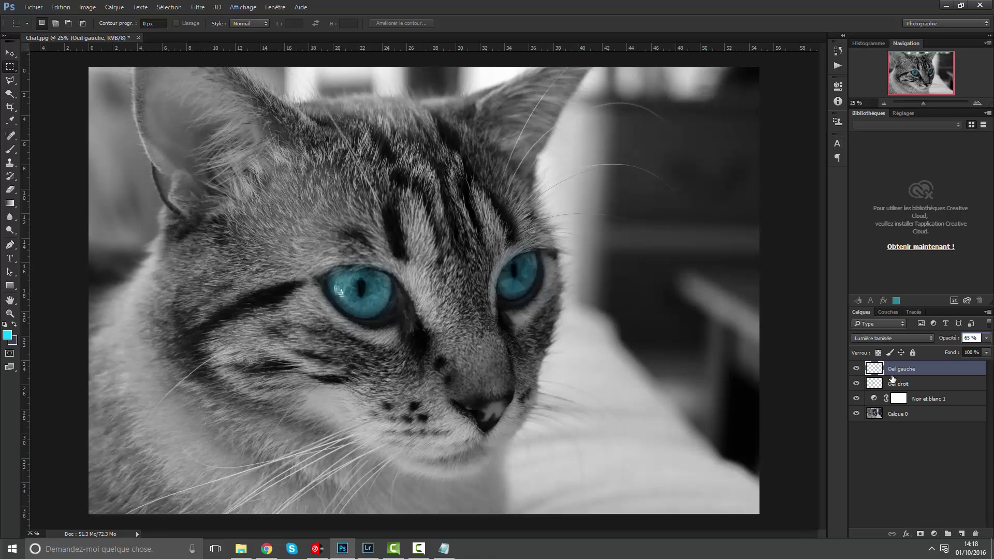
shift+click(898, 386)
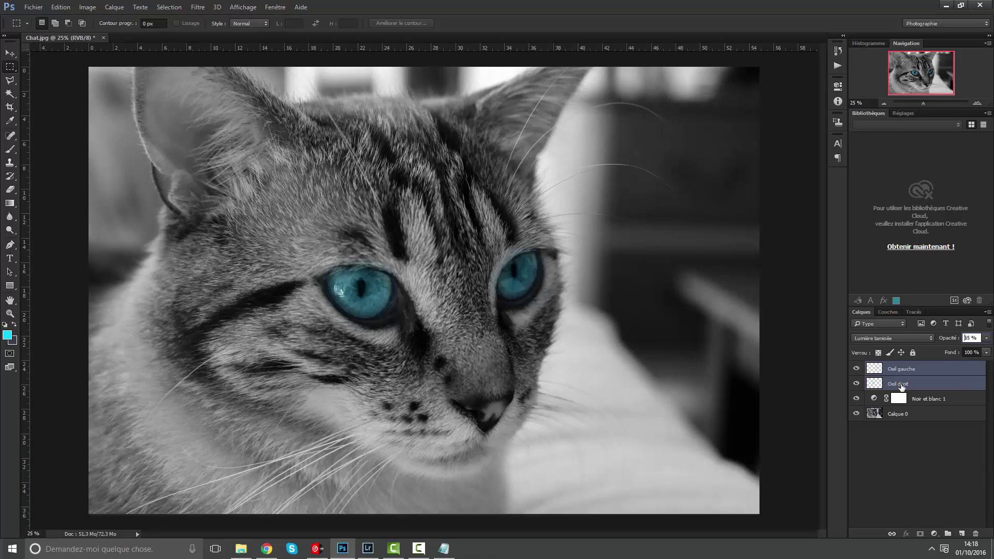
click(947, 534)
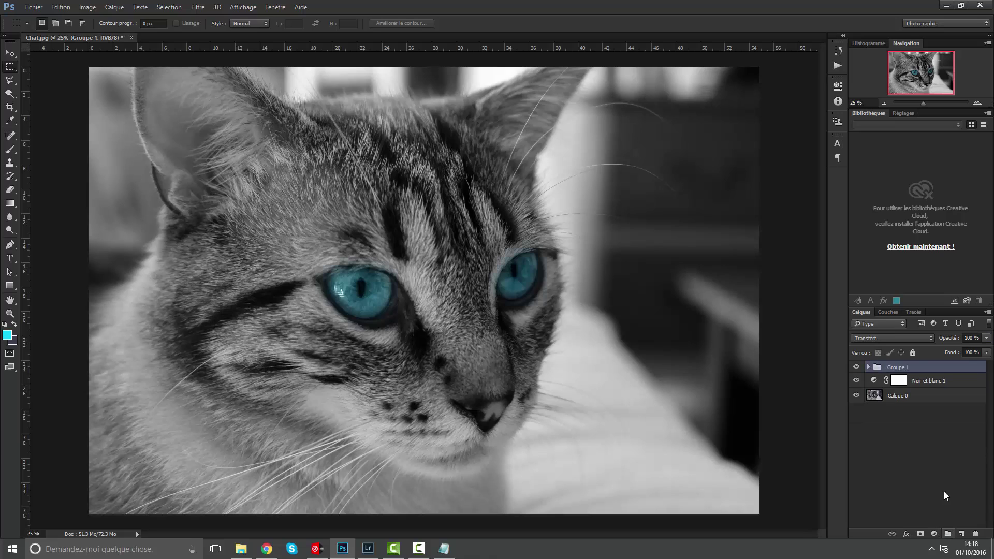
double_click(911, 366)
text(Neuils)
key(Return)
click(939, 508)
click(934, 534)
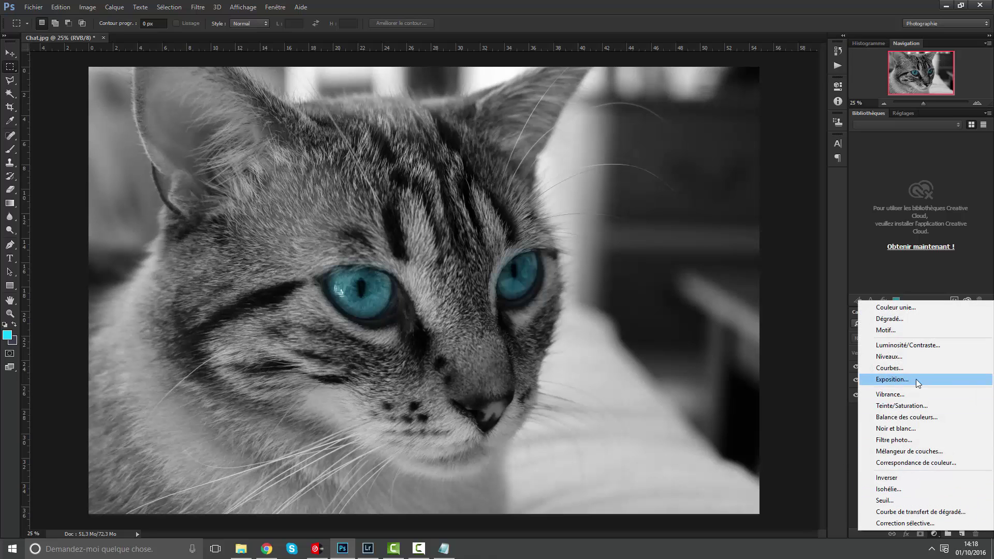
click(888, 489)
click(934, 533)
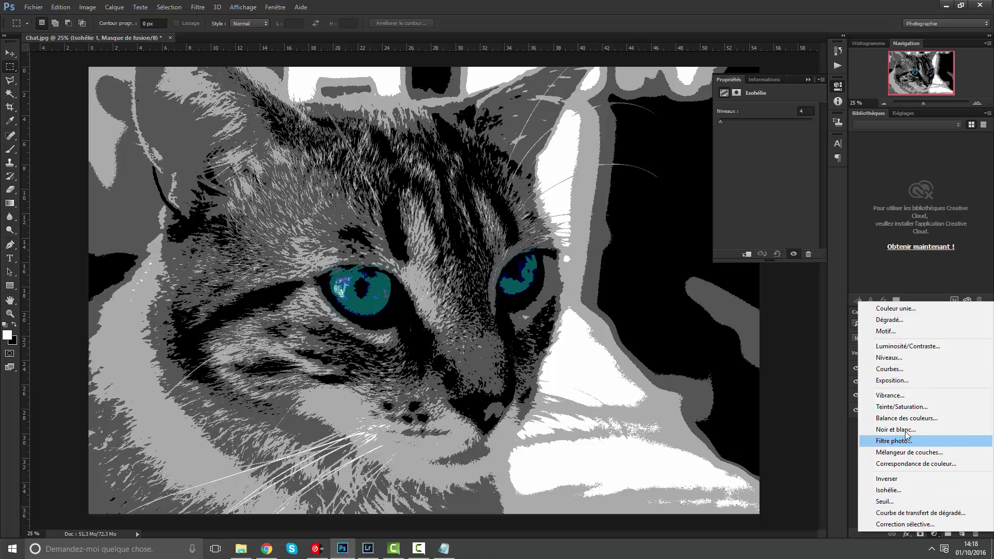
click(904, 407)
click(907, 390)
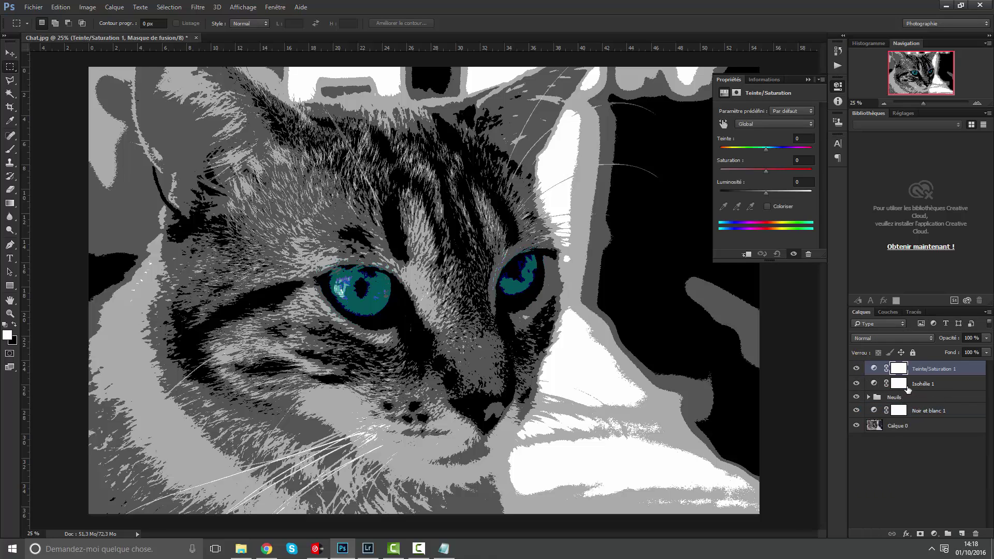
key(Delete)
click(918, 372)
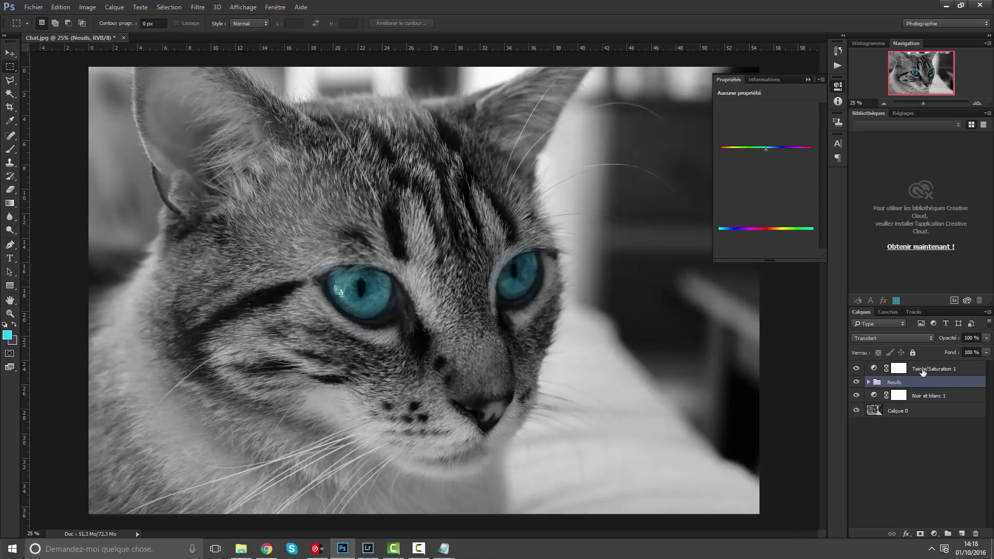
drag(767, 148, 762, 191)
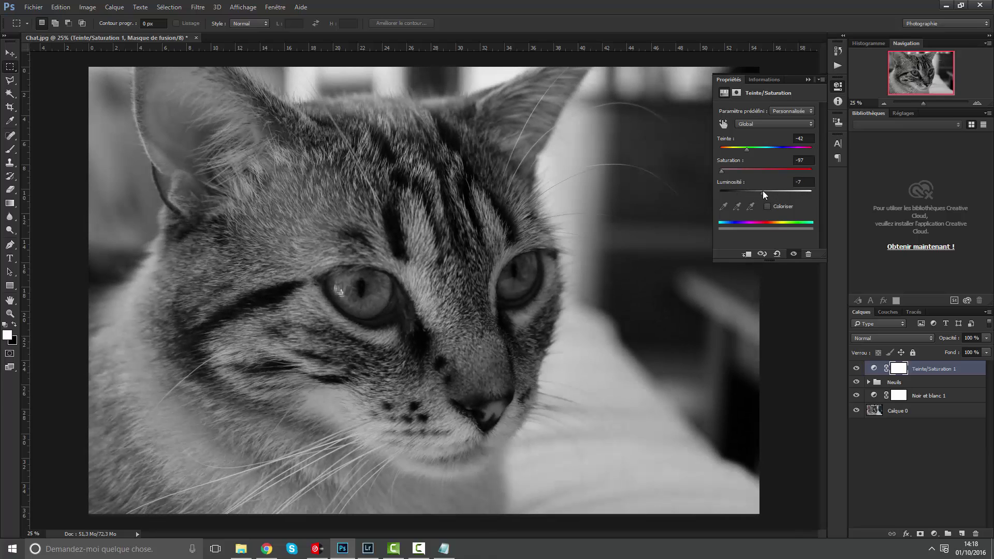
click(807, 80)
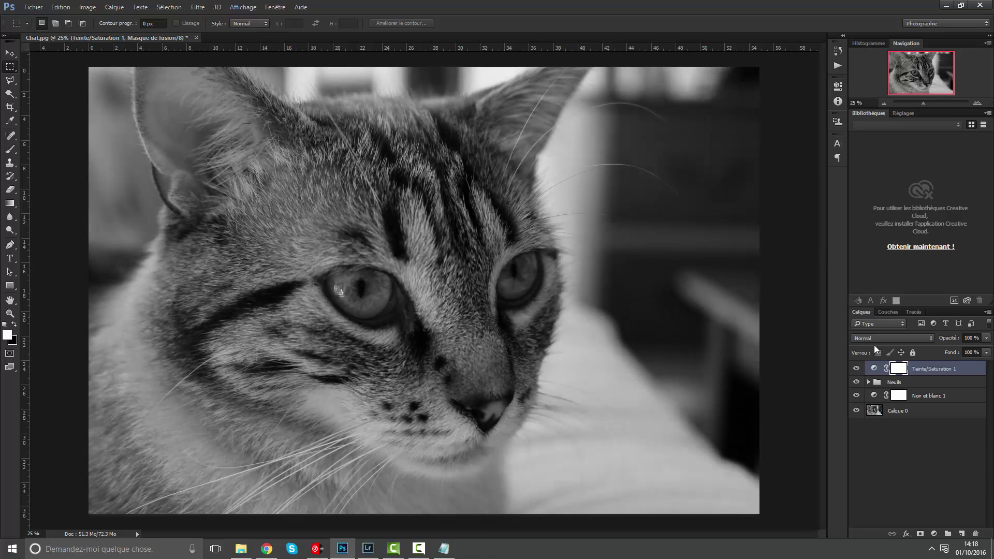
key(Delete)
Add a Teinte/Saturation adjustment layer above the Neuils group and clip it to that group
click(935, 532)
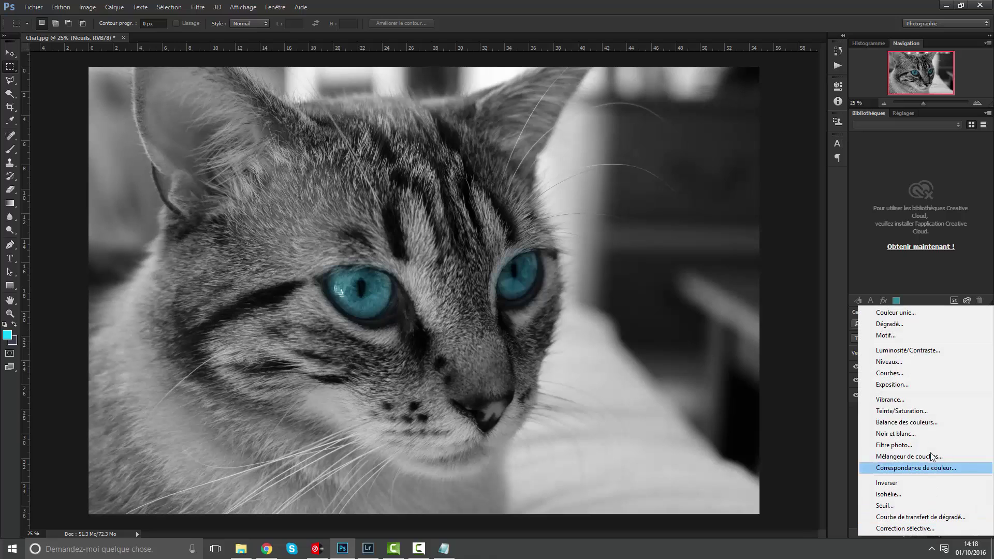
click(929, 414)
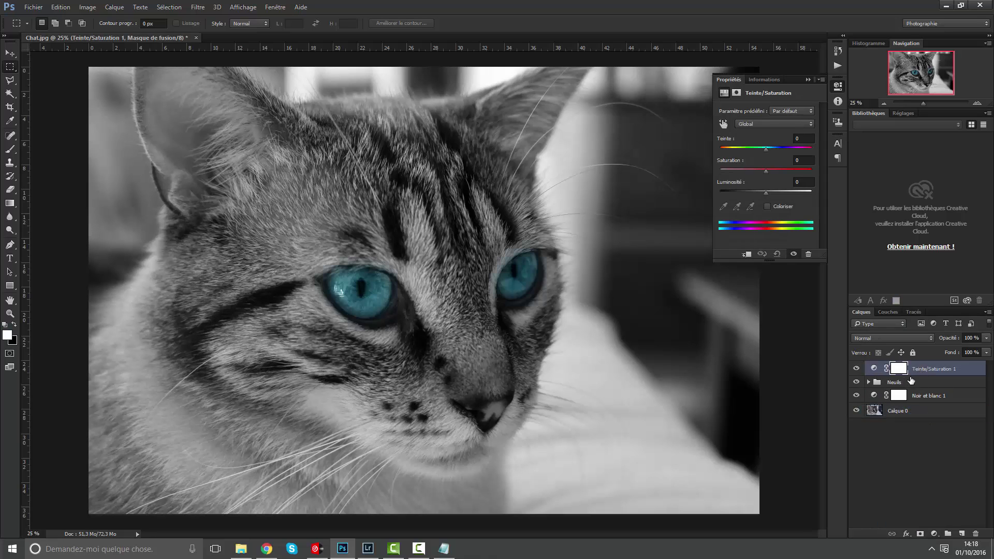
click(917, 370)
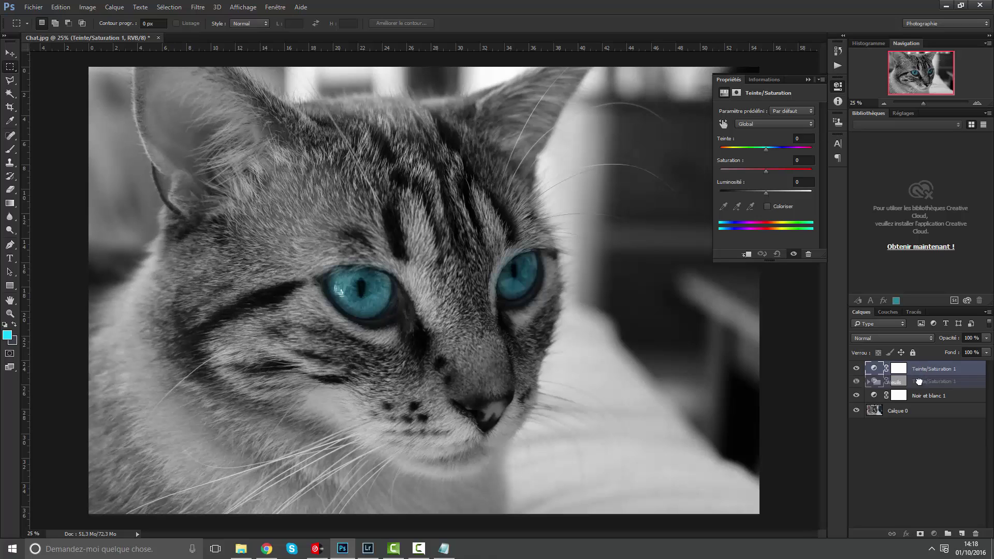
click(907, 385)
click(908, 371)
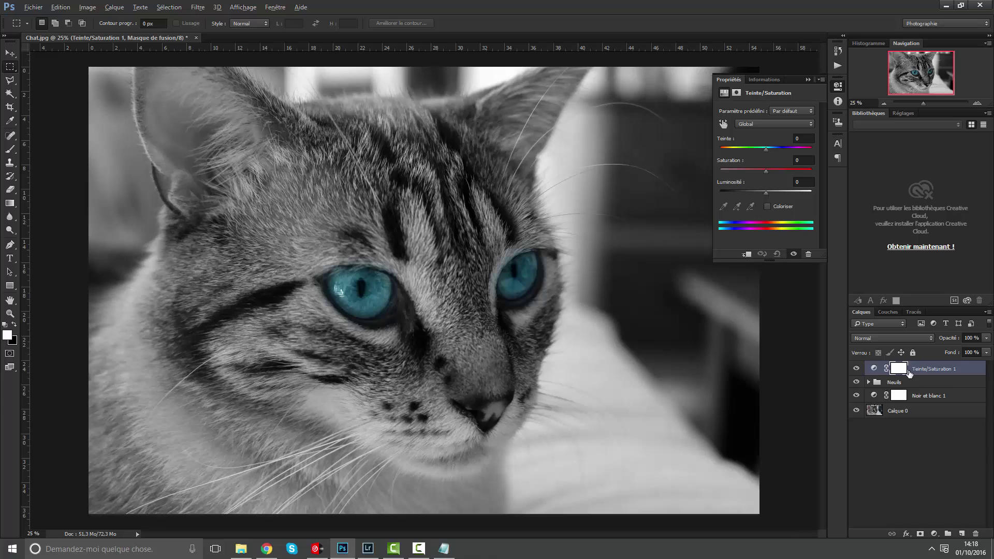
alt+click(909, 374)
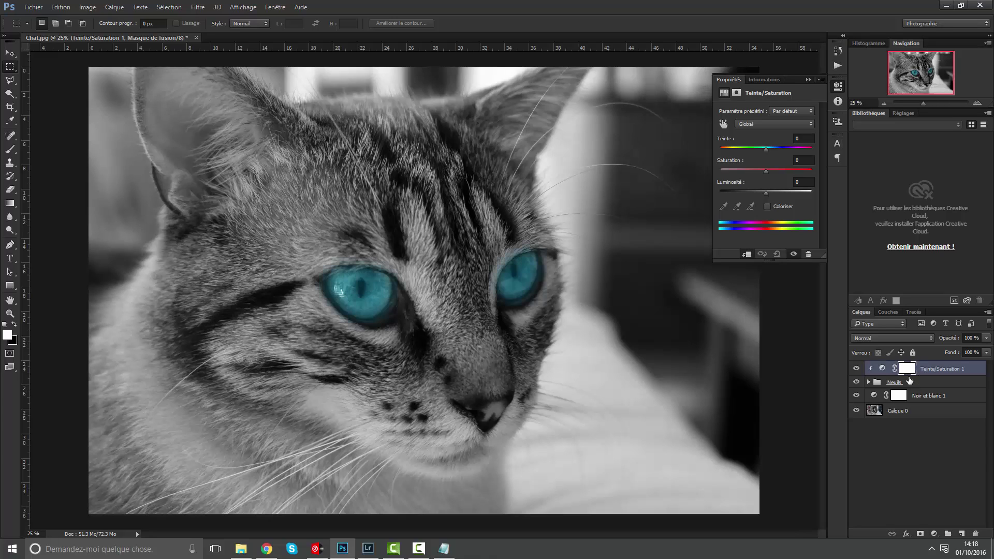
click(918, 382)
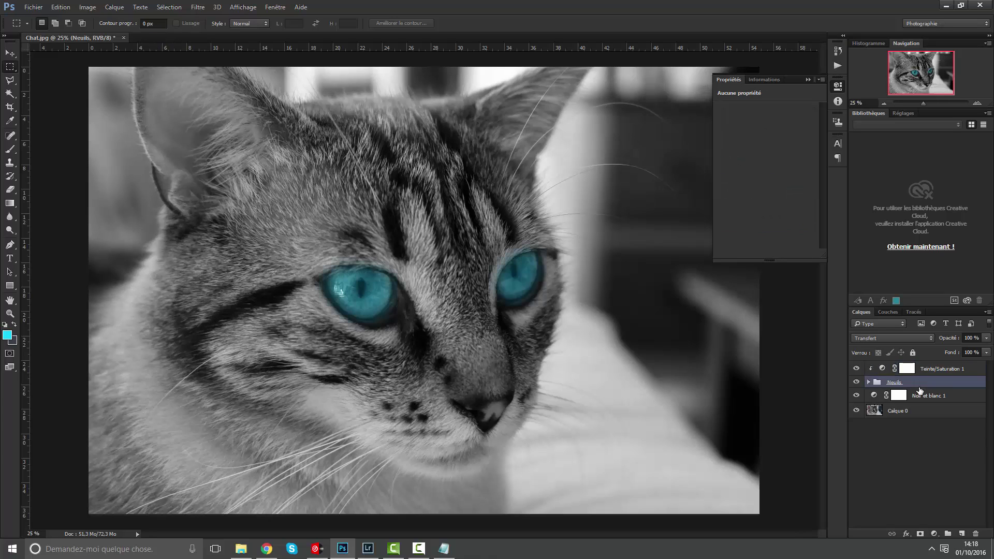
Fine-tune the eye colour in the clipped Teinte/Saturation layer with a slight hue shift, saturation about +18 and lightness about -12
click(888, 369)
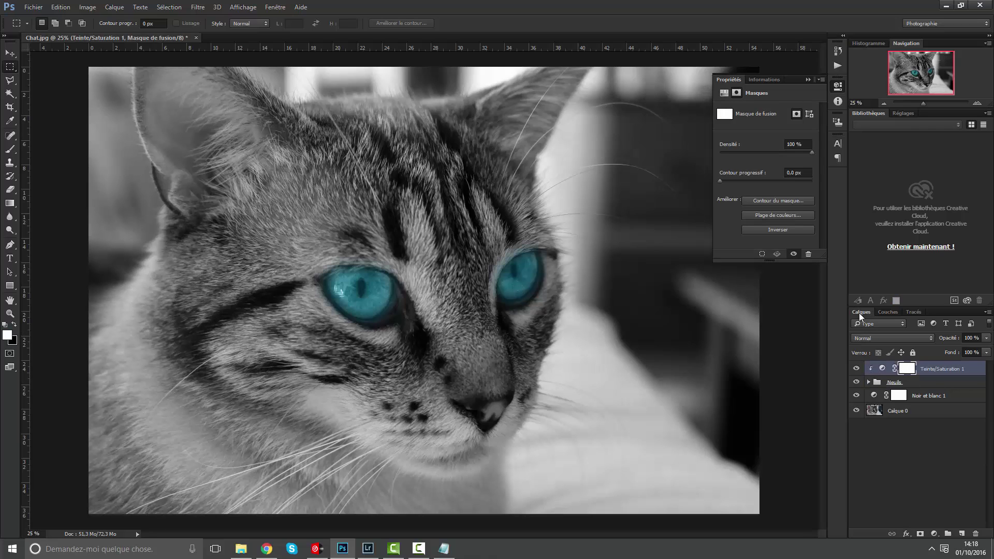
click(882, 369)
drag(766, 170, 754, 191)
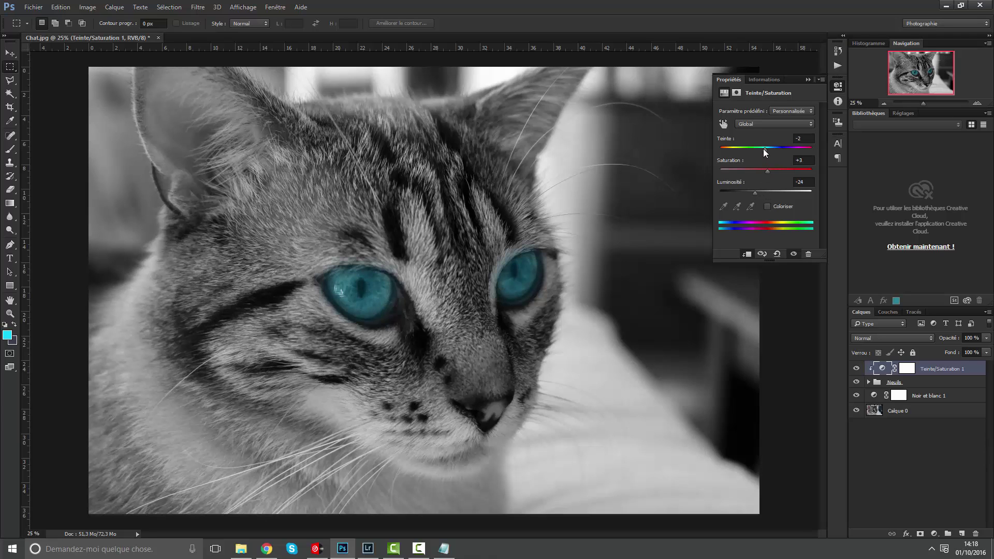
mouse_move(765, 148)
mouse_down()
mouse_move(755, 150)
mouse_move(771, 150)
mouse_up()
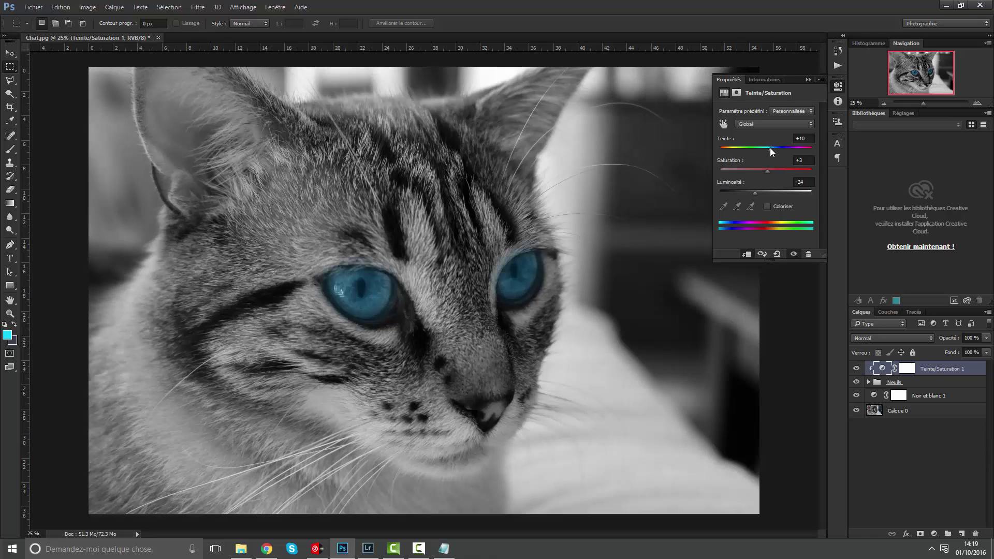
drag(756, 192, 767, 192)
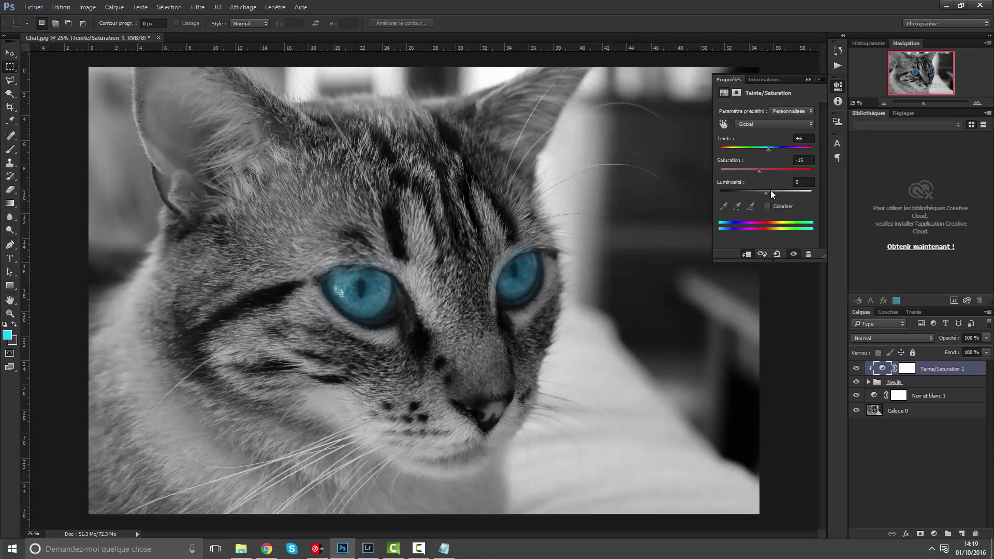
drag(770, 191, 767, 189)
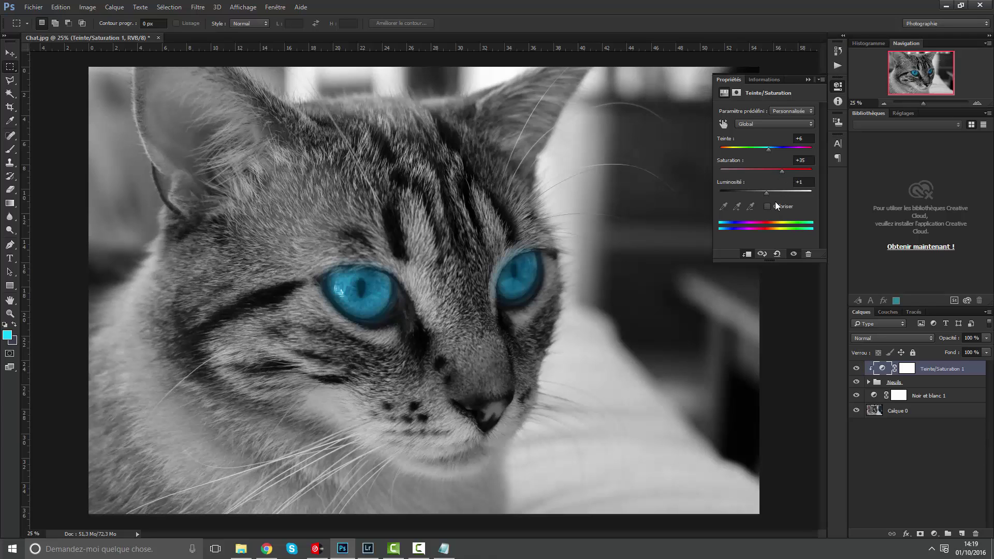
drag(766, 191, 754, 193)
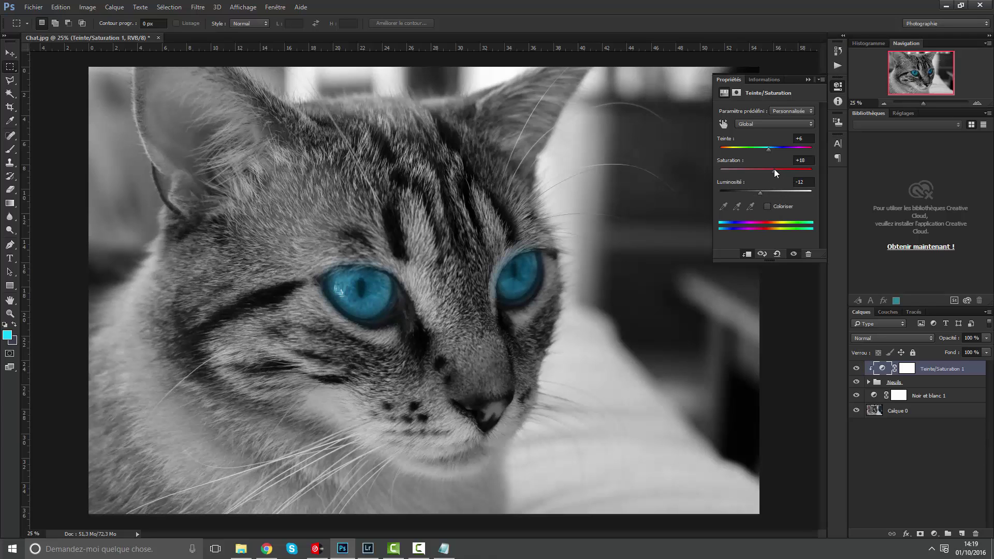
drag(768, 151, 766, 150)
Lower the opacity of the Neuils group to 70% and deselect the group
click(897, 381)
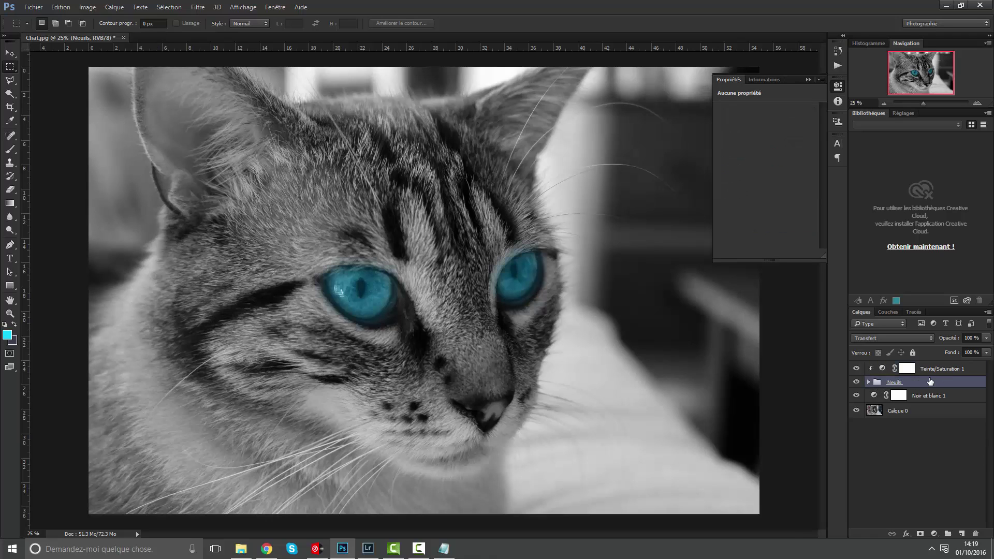
drag(985, 339, 977, 354)
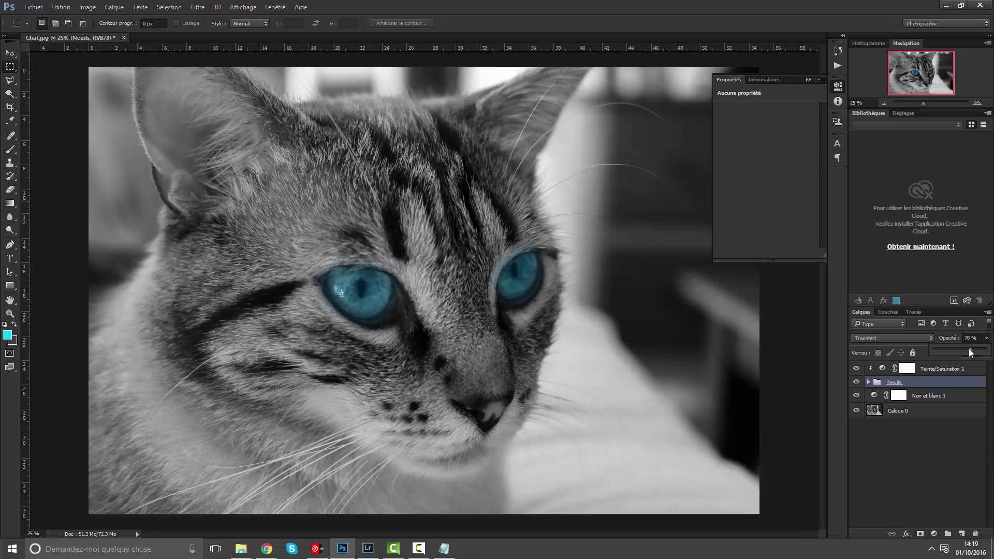
click(808, 79)
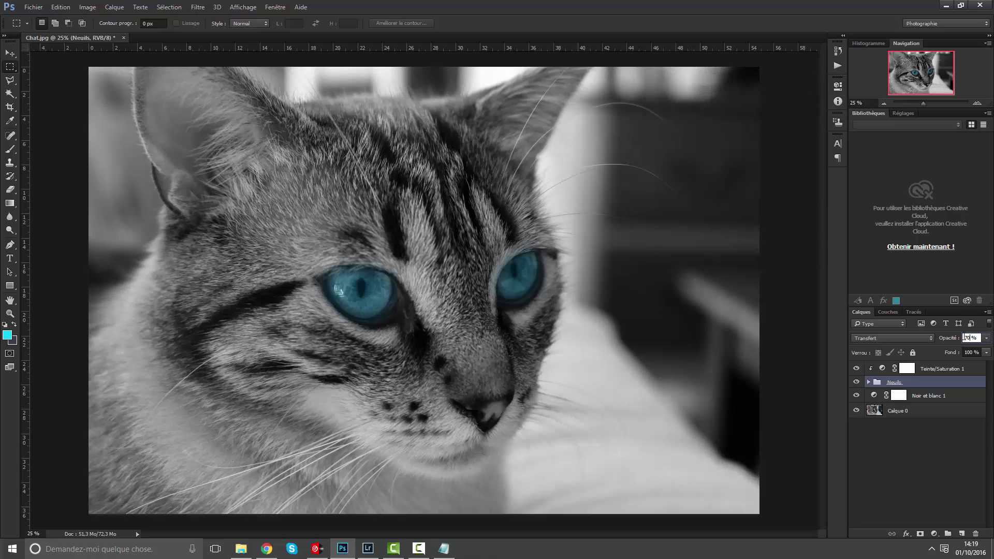
click(955, 422)
key(ctrl+minus)
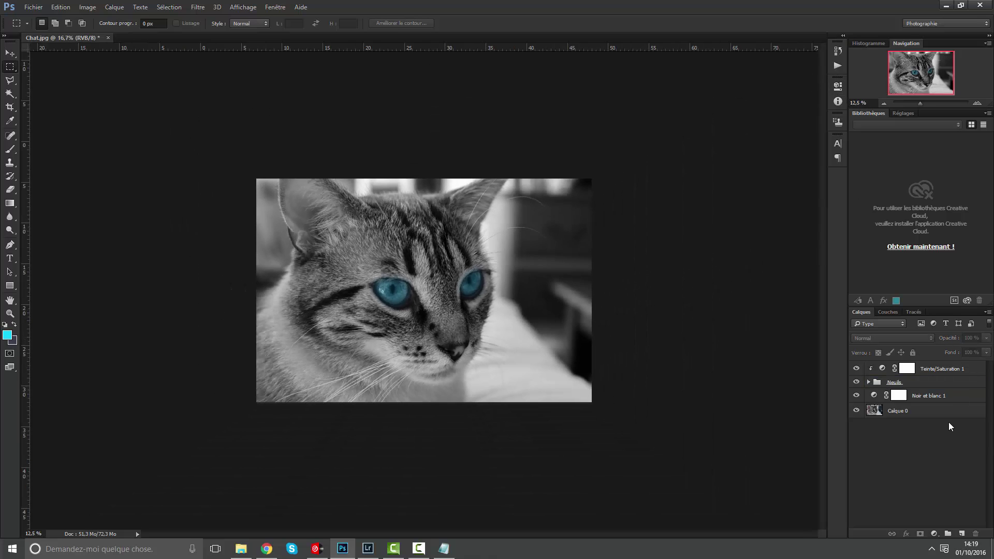
key(ctrl+plus)
key(ctrl+plus)
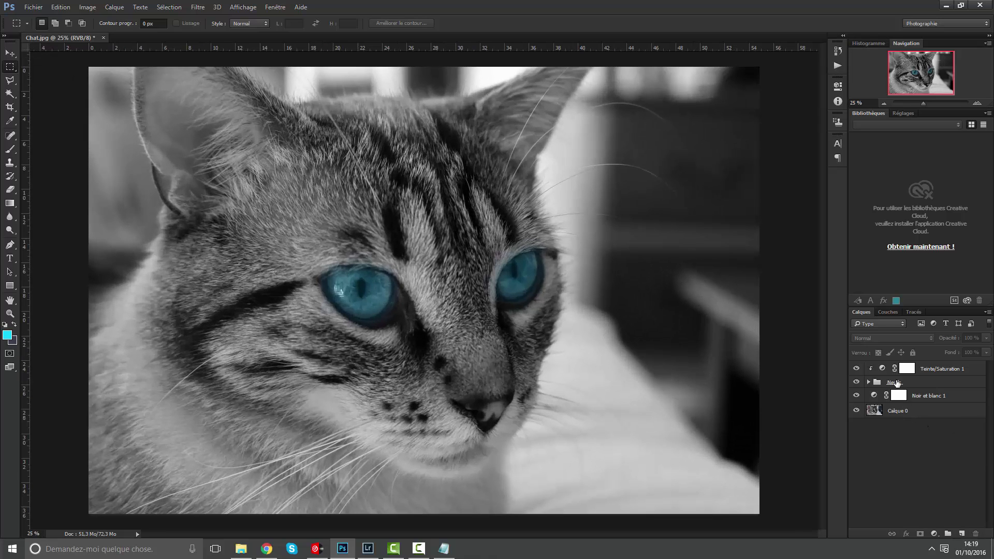
click(910, 369)
click(933, 499)
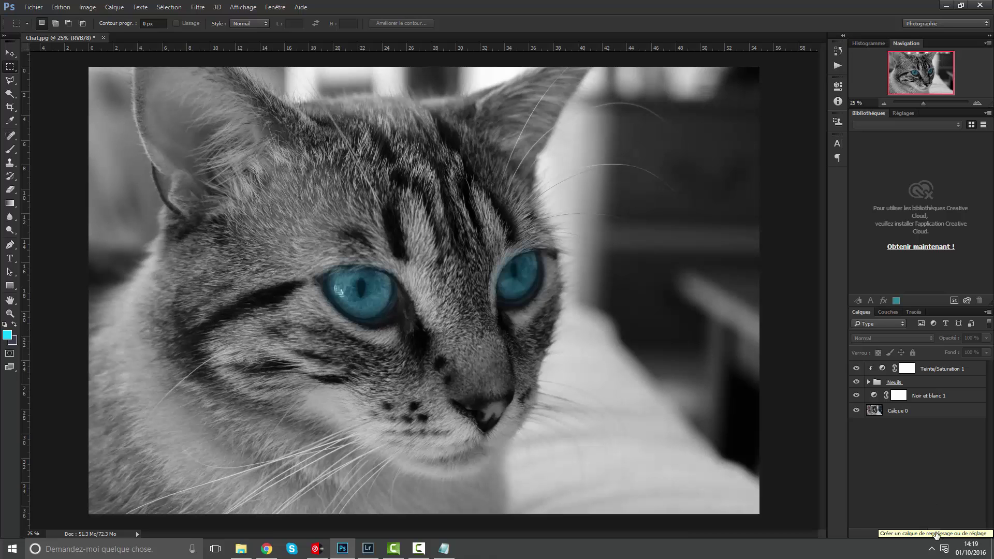
Add a new empty layer above the Teinte/Saturation 1 layer and clear the rectangular selection drawn over the dark background
key(ctrl+minus)
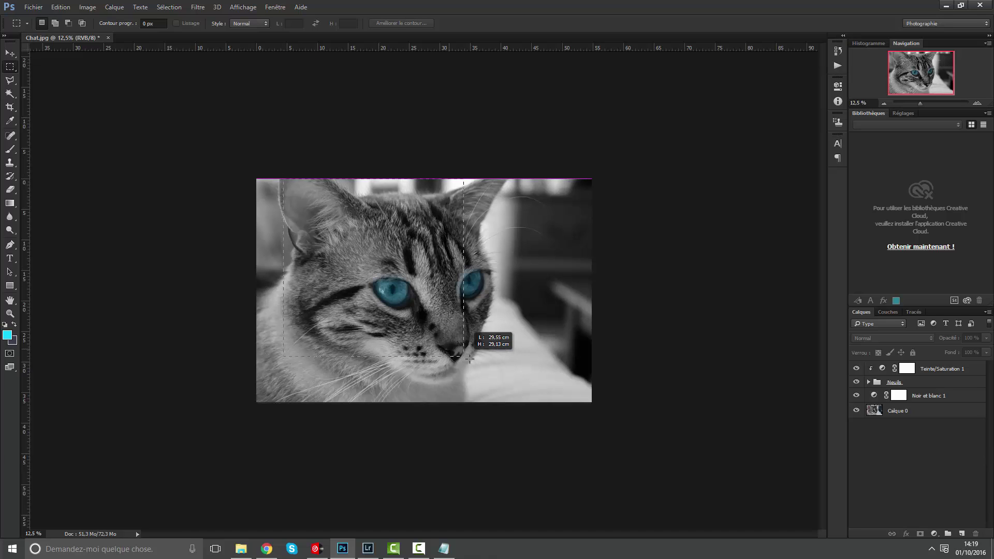
drag(530, 197, 581, 383)
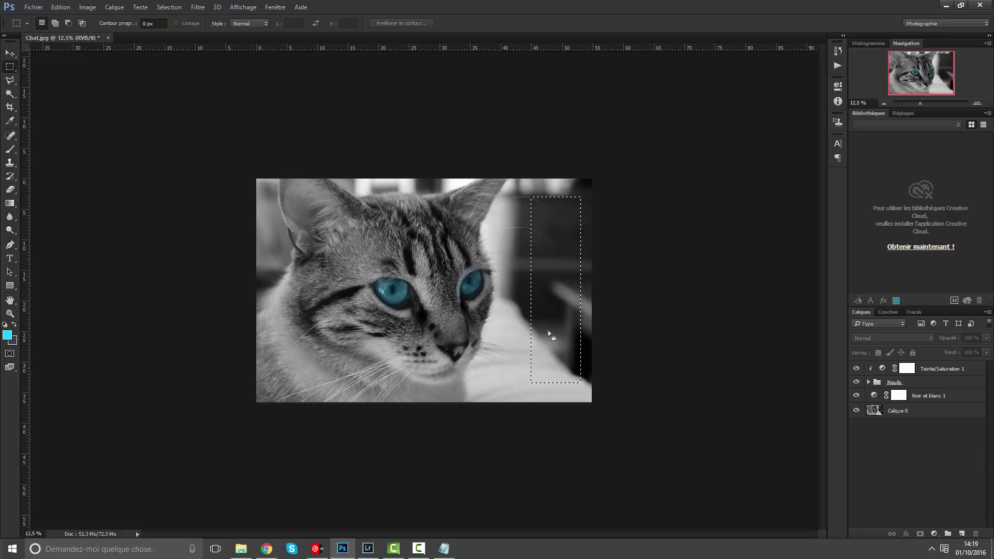
click(961, 534)
key(ctrl+d)
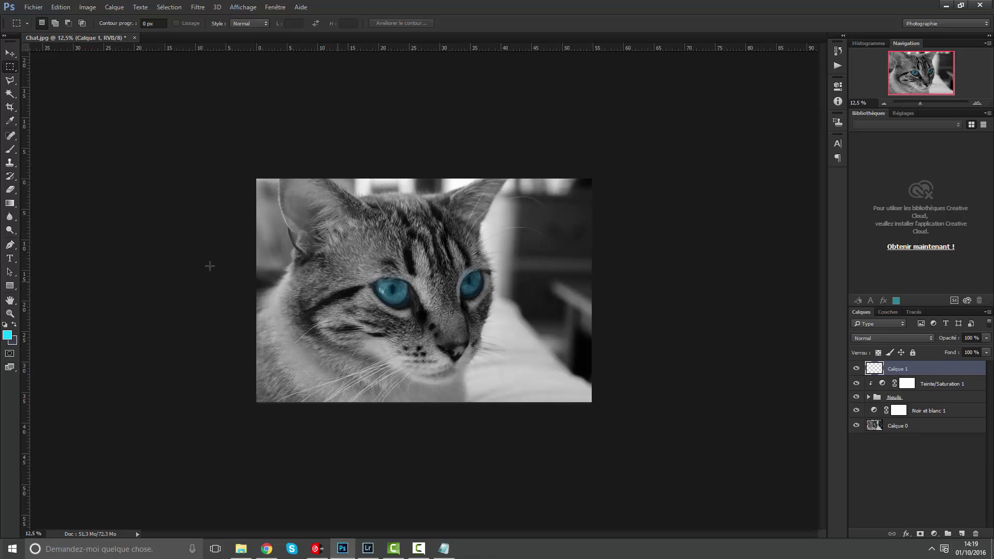
Switch to the Brush tool and set the foreground colour to near-black #020202
click(11, 149)
click(8, 335)
click(602, 330)
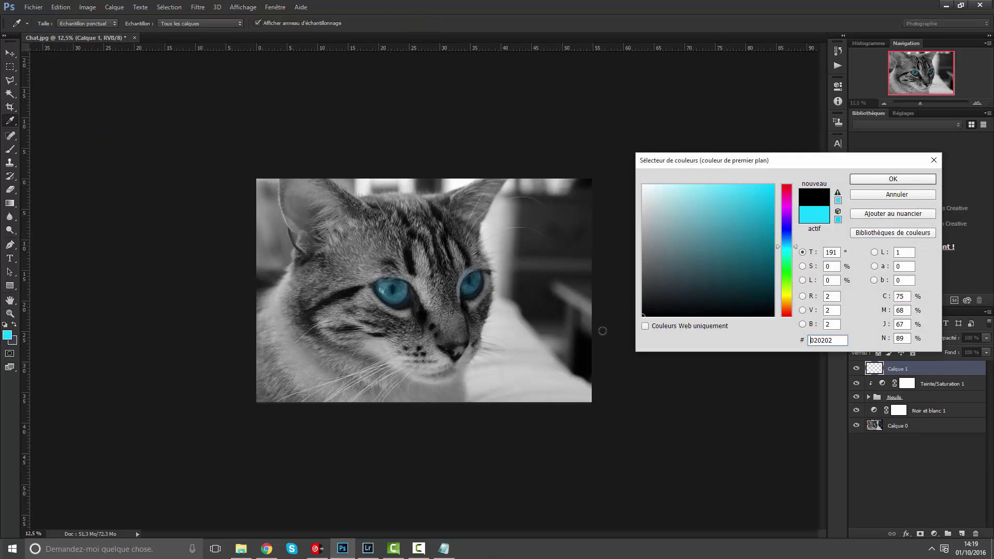
key(Return)
Paint the background all around the cat's head black on Calque 1 with a large soft brush
alt+right_click(531, 228)
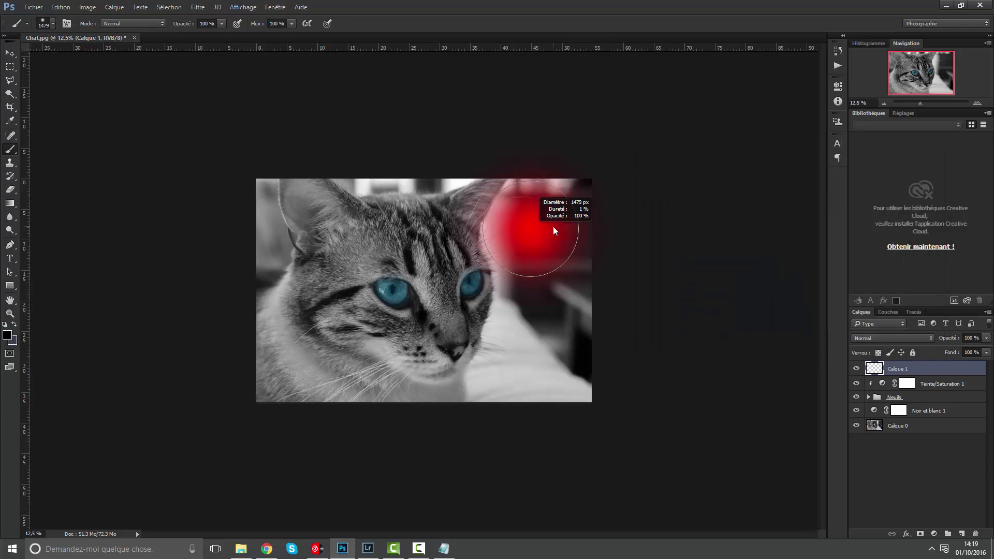
mouse_move(553, 231)
mouse_down()
mouse_move(583, 278)
mouse_move(569, 310)
mouse_move(560, 190)
mouse_move(544, 240)
mouse_move(520, 235)
mouse_move(539, 203)
mouse_move(549, 212)
mouse_move(558, 338)
mouse_move(535, 323)
mouse_move(524, 363)
mouse_move(574, 373)
mouse_move(583, 408)
mouse_move(477, 394)
mouse_move(404, 412)
mouse_move(371, 400)
mouse_move(443, 413)
mouse_move(487, 404)
mouse_move(403, 414)
mouse_move(308, 377)
mouse_move(341, 386)
mouse_move(274, 385)
mouse_move(279, 400)
mouse_move(259, 327)
mouse_move(271, 382)
mouse_move(276, 333)
mouse_move(307, 368)
mouse_move(336, 378)
mouse_move(264, 380)
mouse_move(264, 264)
mouse_move(258, 299)
mouse_move(246, 180)
mouse_move(245, 231)
mouse_move(390, 164)
mouse_move(449, 166)
mouse_move(355, 162)
mouse_move(391, 164)
mouse_up()
click(465, 402)
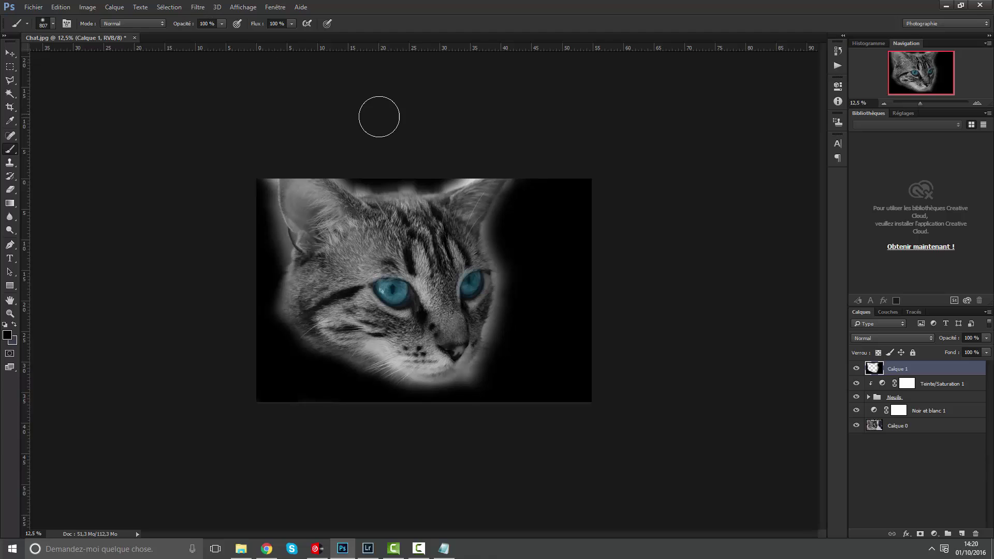
Apply a Gaussian Blur with a radius of about 129 pixels to the black painting on Calque 1
click(198, 7)
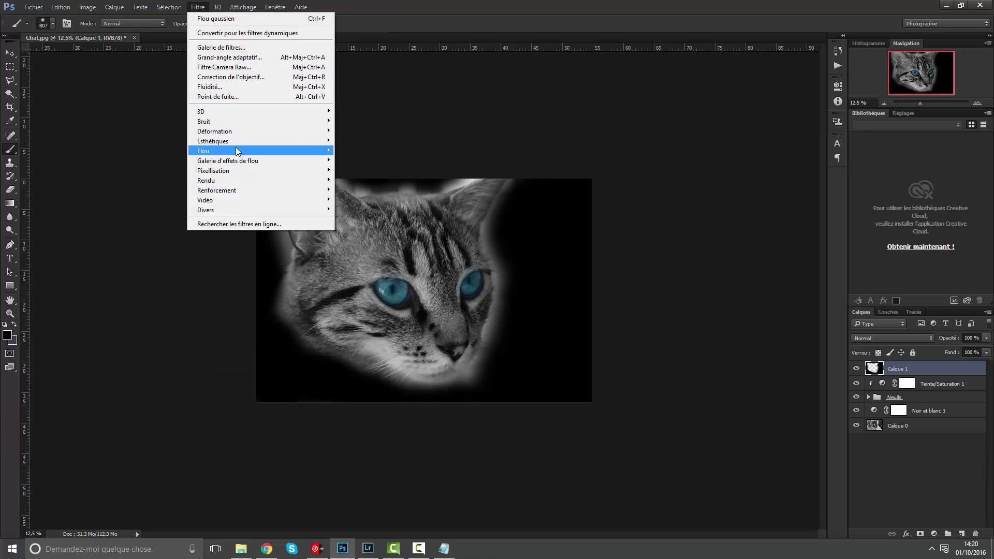
mouse_move(237, 151)
click(362, 208)
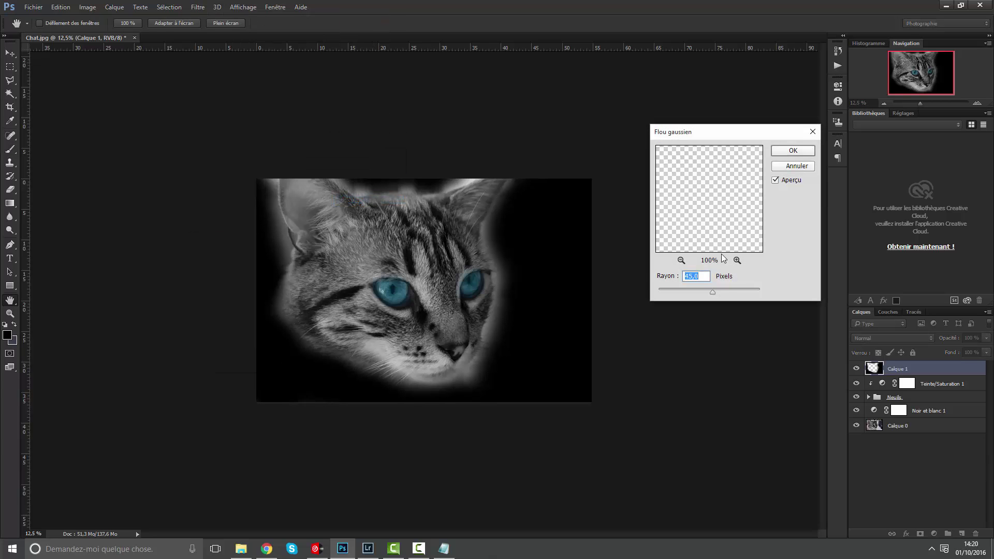
drag(726, 289, 728, 289)
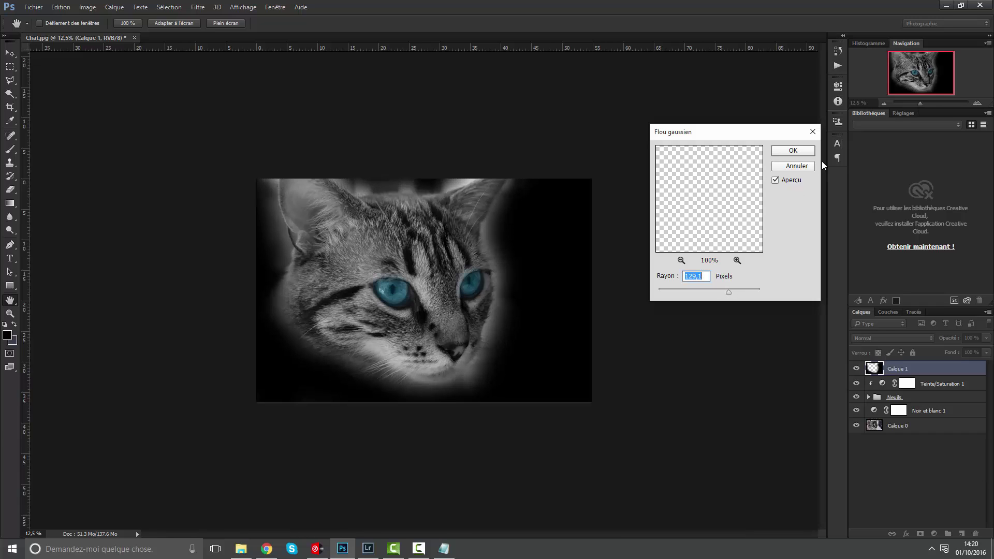
key(Return)
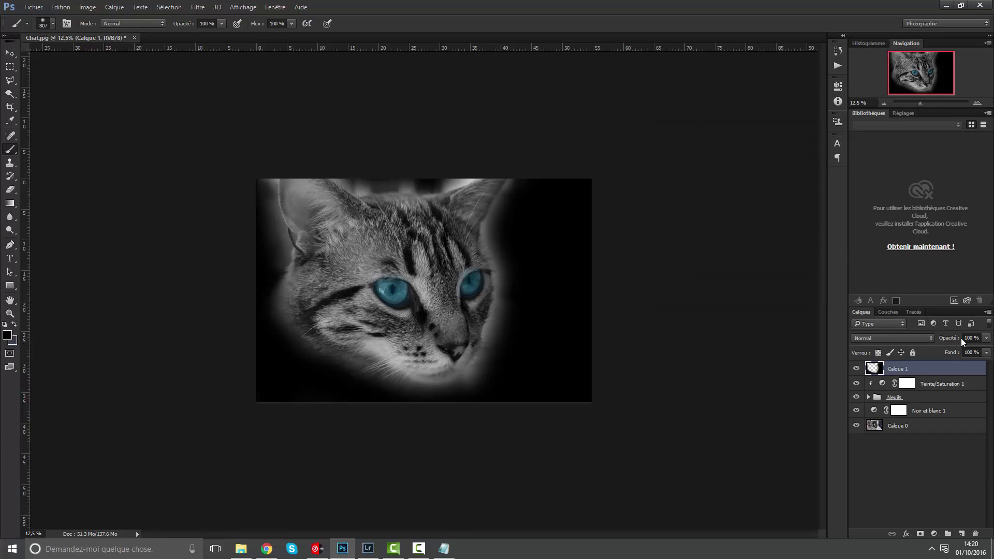
Lower the opacity of Calque 1 to 25% and deselect the layer
click(963, 338)
text(25)
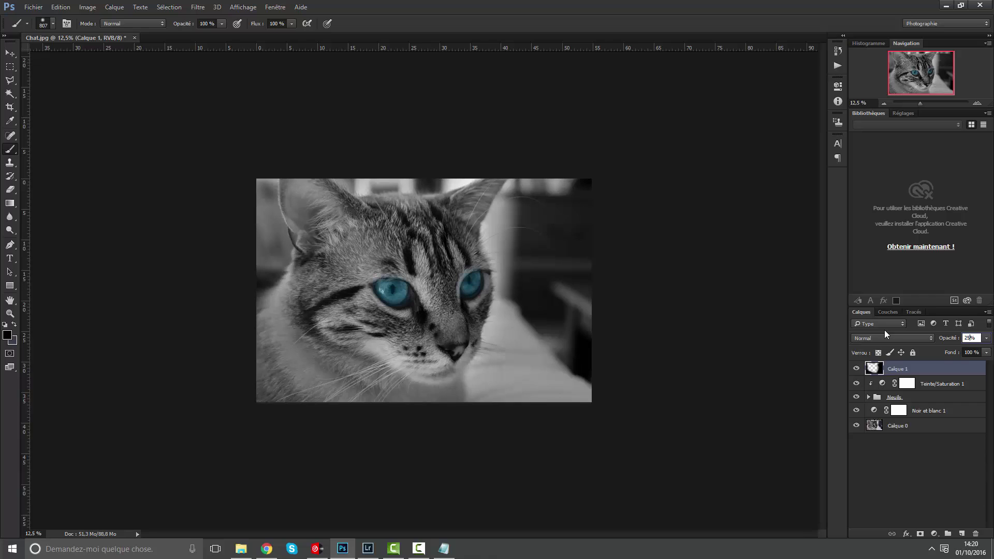
click(868, 461)
Compare the image with and without the Calque 1 vignette, and briefly hide Calque 0 to view the layers above it
key(ctrl+plus)
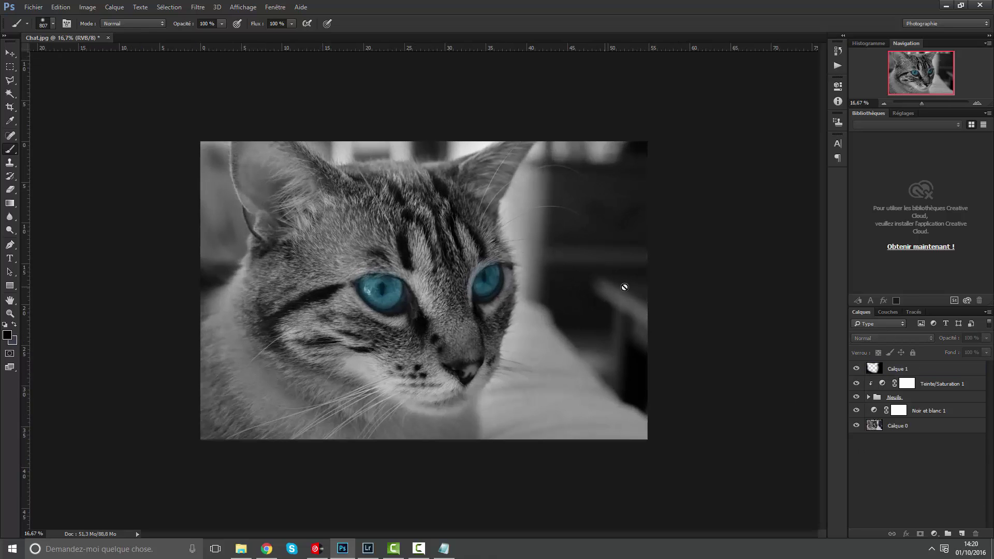
click(857, 369)
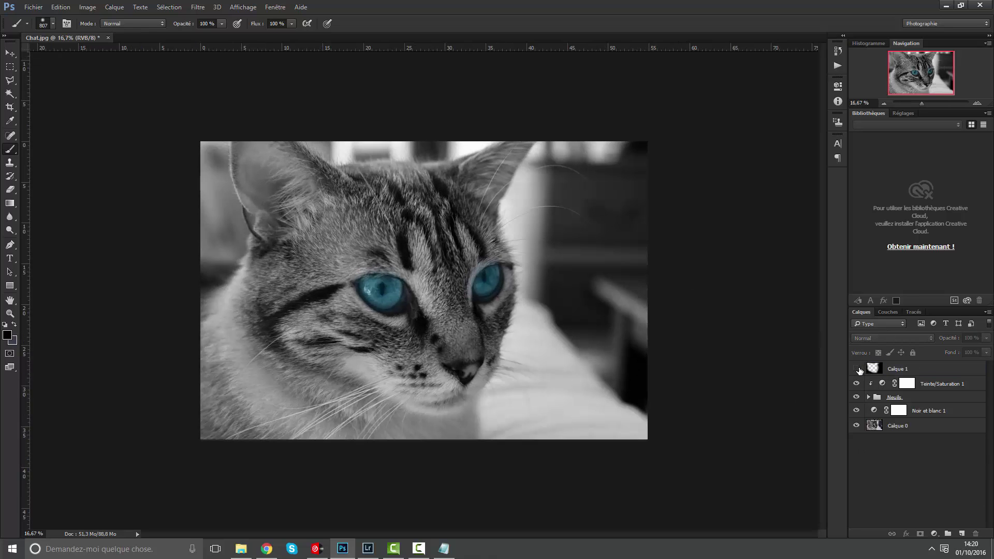
click(856, 369)
click(857, 369)
click(856, 368)
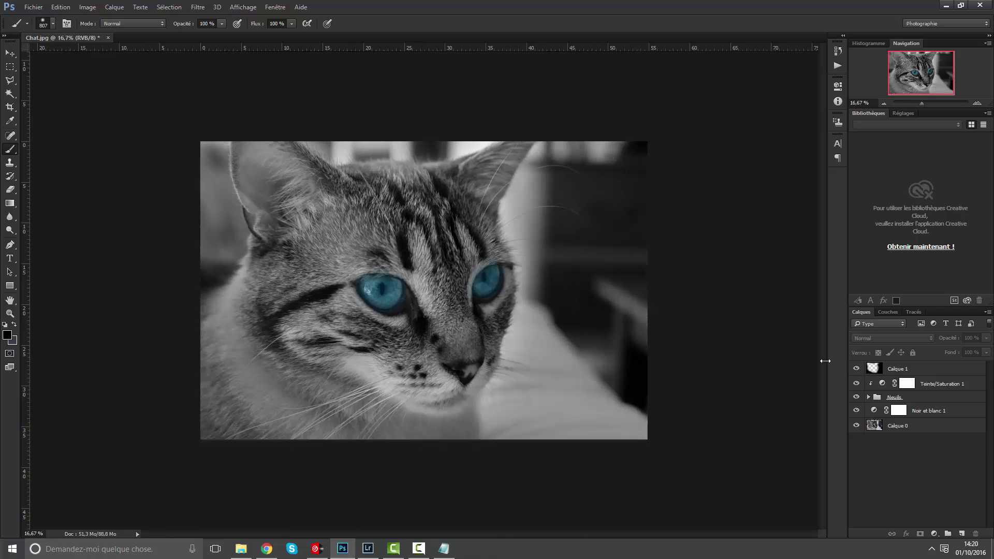
click(10, 67)
click(62, 79)
drag(287, 168, 345, 242)
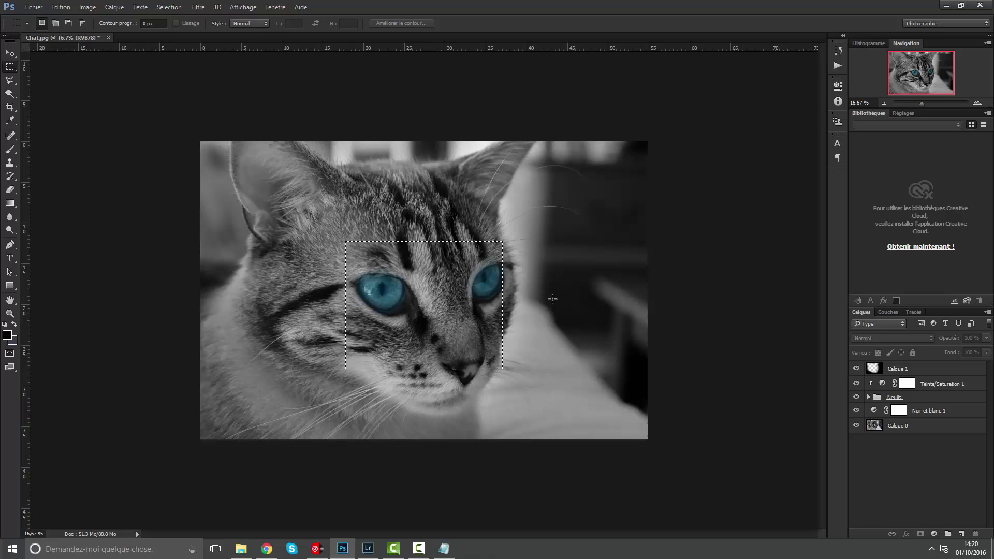
click(856, 369)
click(856, 368)
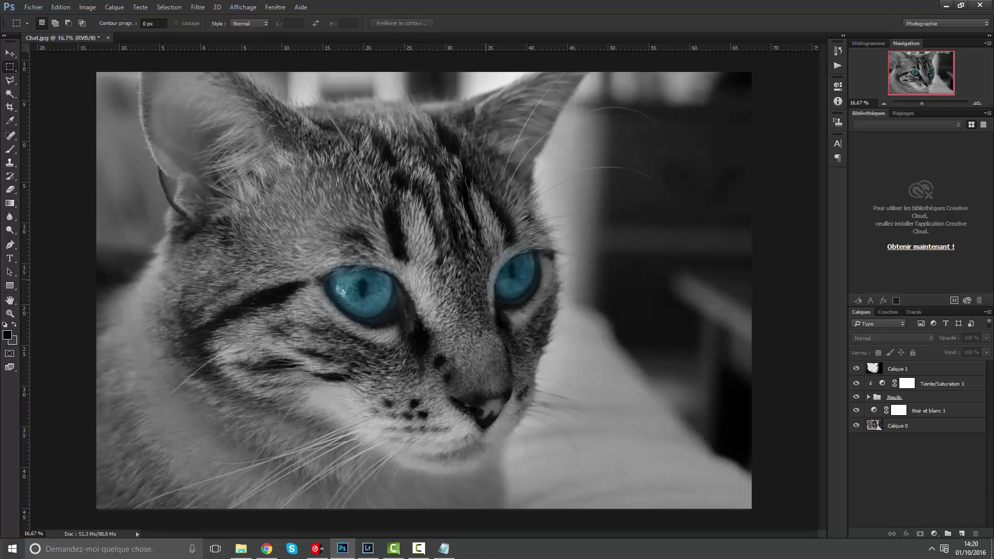
click(856, 425)
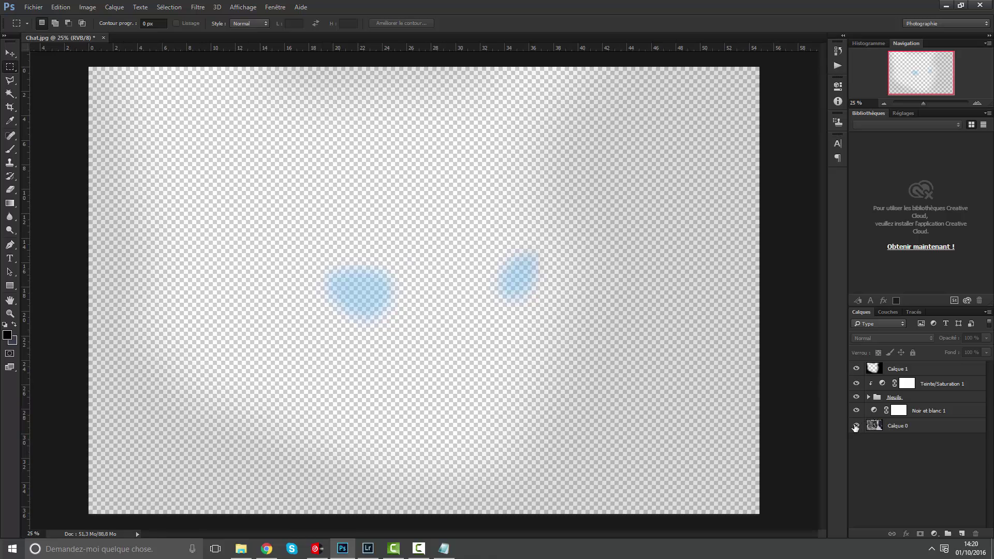
click(855, 425)
Add a gradient map adjustment layer (Courbe de transfert de dégradé) above Calque 1 and set its opacity to 5%
click(932, 534)
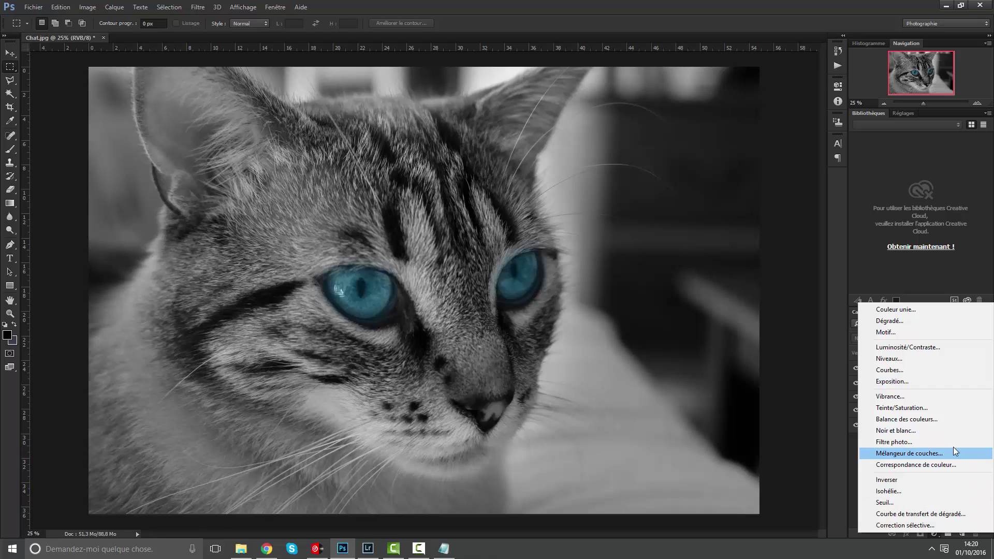
key(F10)
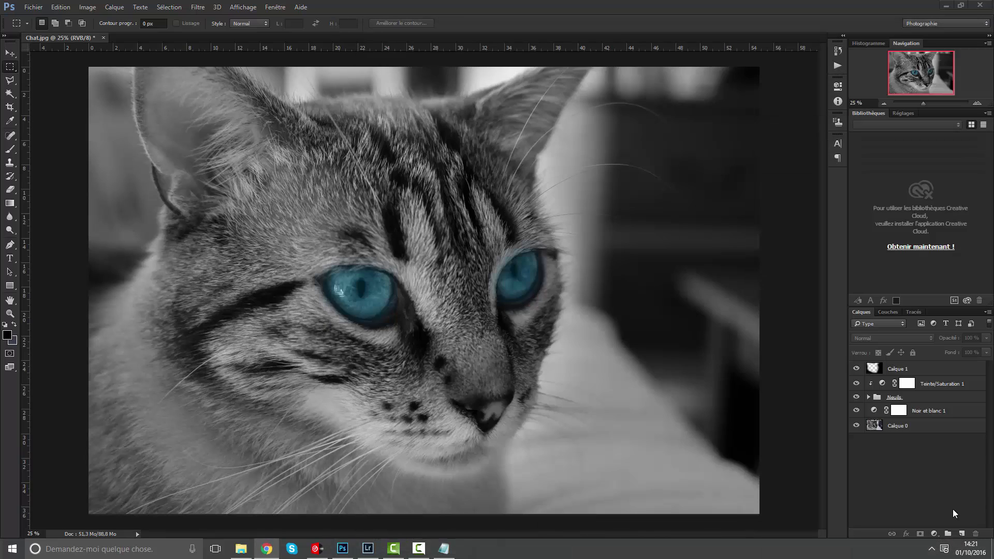
click(934, 534)
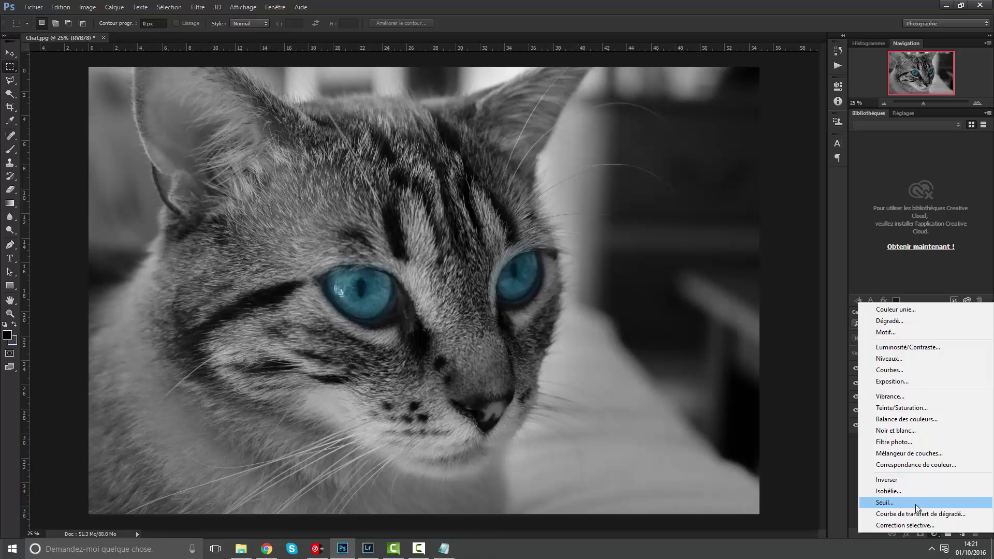
click(917, 513)
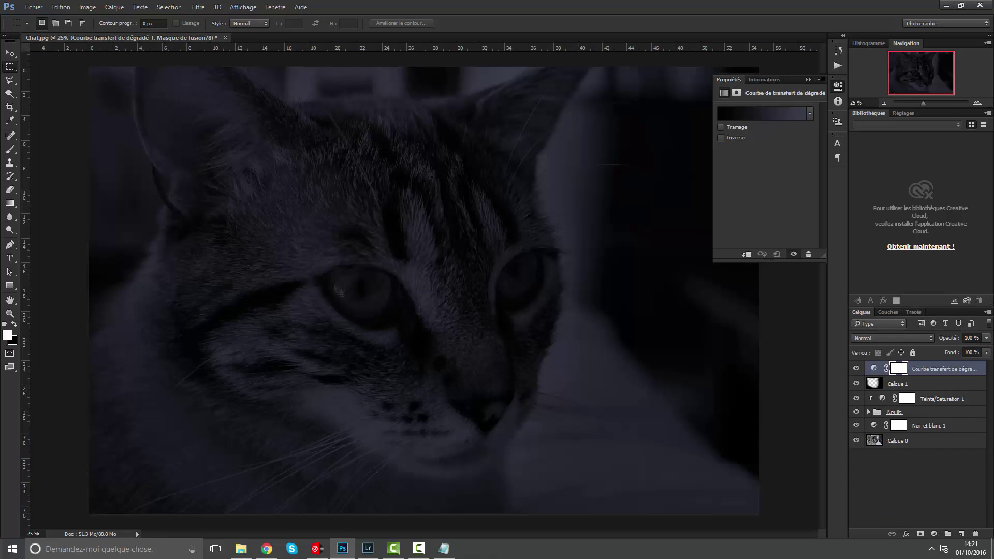
click(975, 338)
text(5)
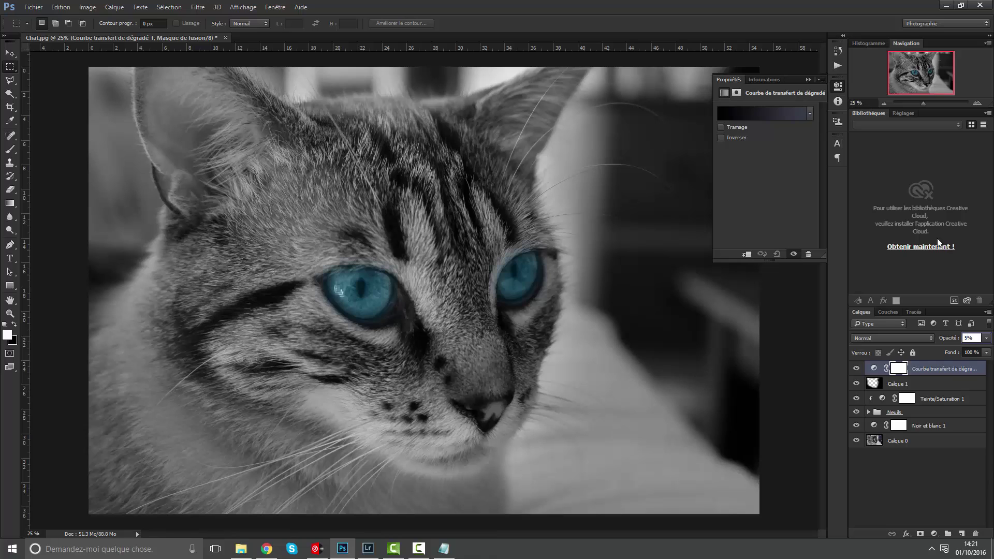
Try several gradient presets on the gradient map, including violet-orange, spectrum, copper and blue-yellow-blue
click(809, 114)
click(798, 140)
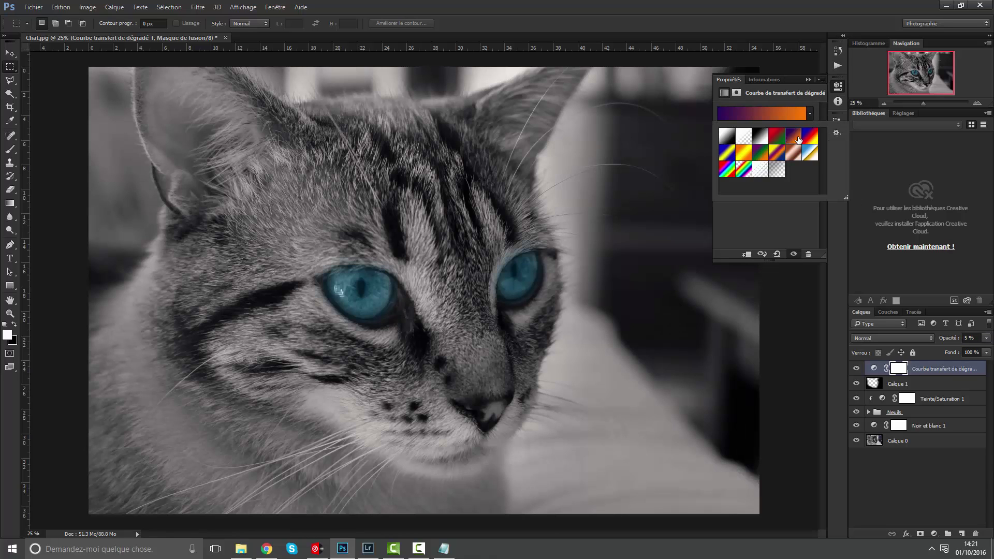
click(764, 138)
click(730, 155)
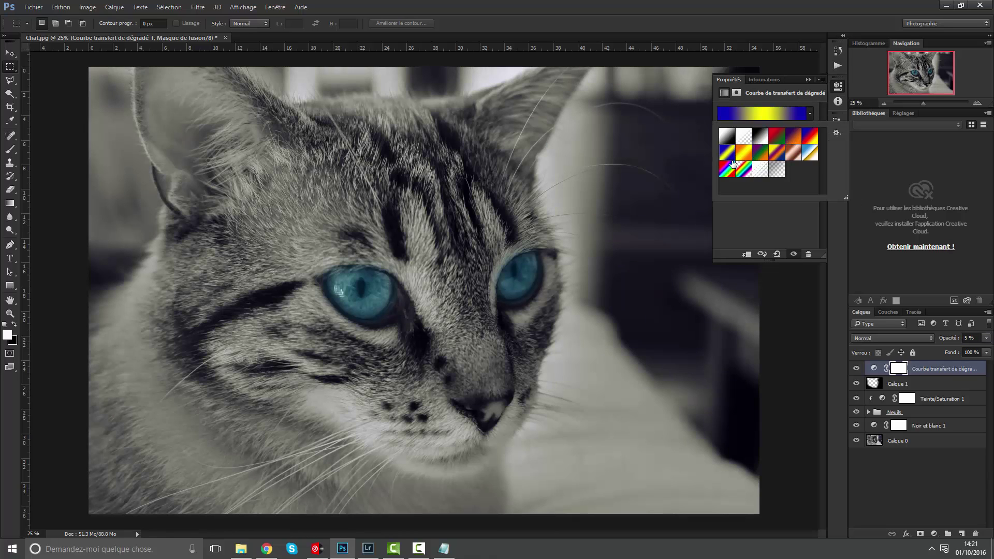
key(ctrl+minus)
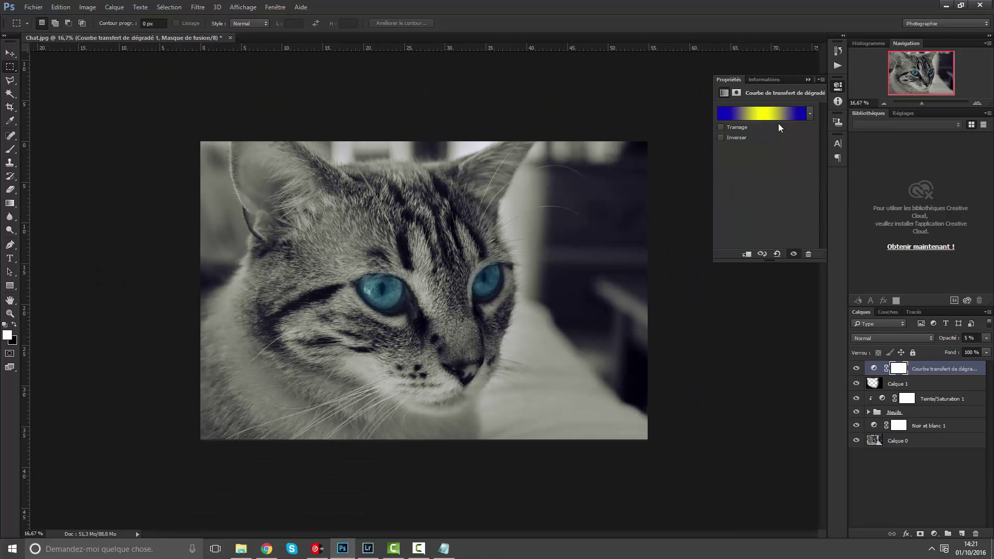
click(810, 115)
click(744, 172)
click(728, 174)
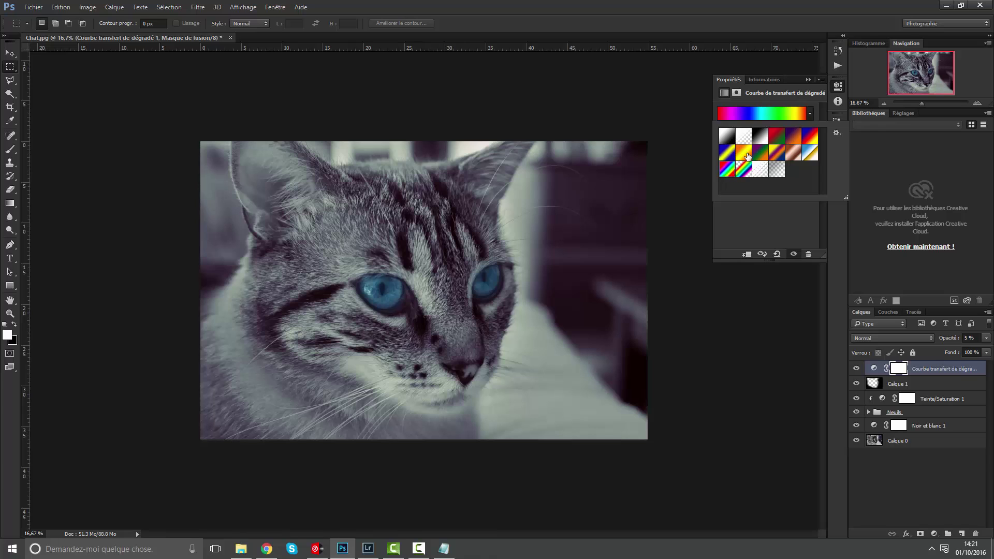
click(747, 156)
click(764, 156)
click(781, 159)
click(793, 159)
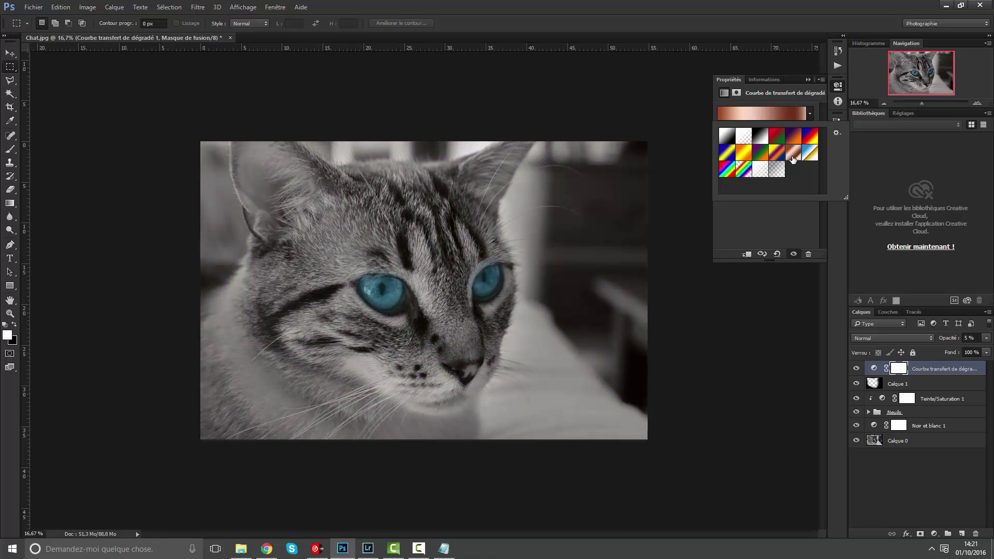
click(759, 158)
click(743, 153)
click(727, 154)
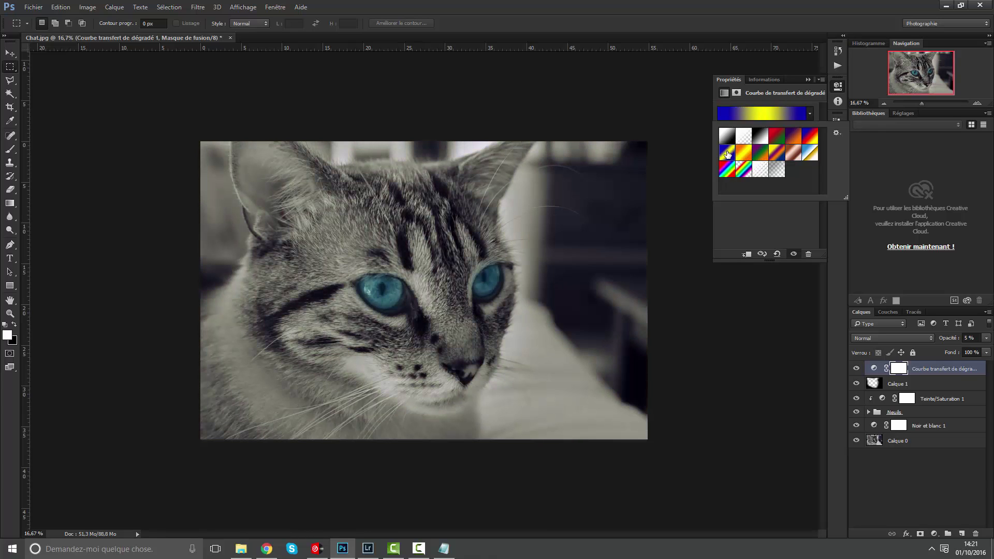
Compare further gradient presets such as red-green, copper and chrome, and settle on the rainbow spectrum gradient for the gradient map
click(759, 136)
click(777, 136)
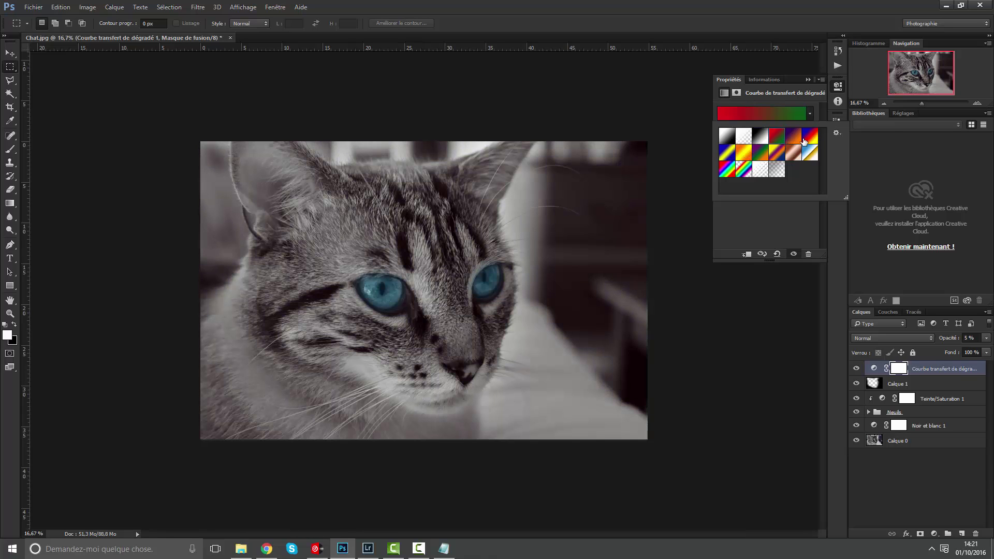
click(811, 136)
click(811, 153)
click(793, 152)
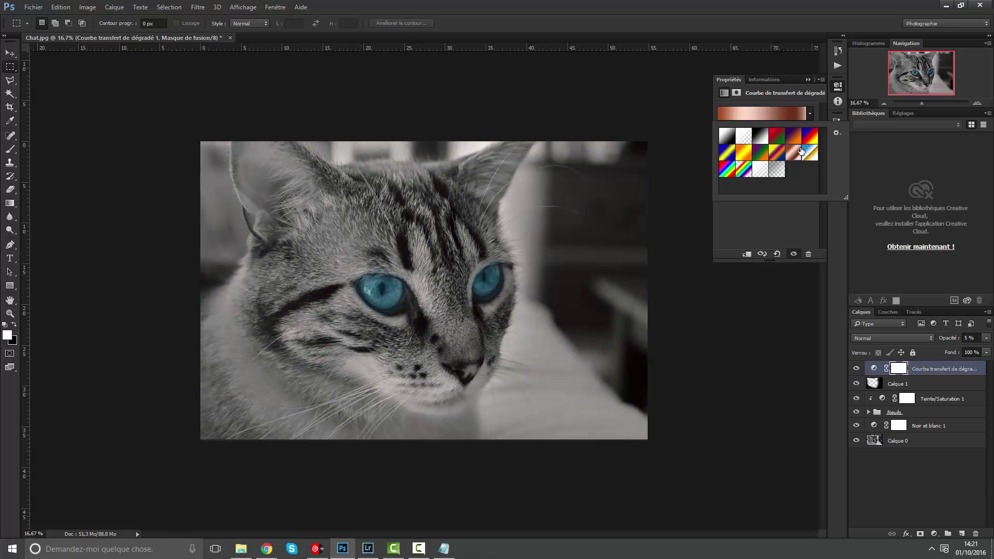
click(813, 151)
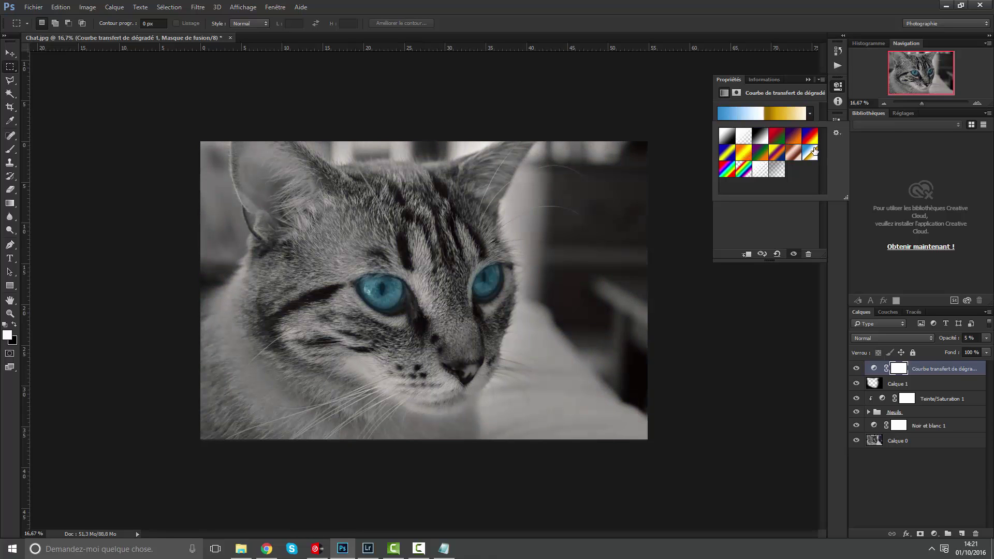
click(794, 154)
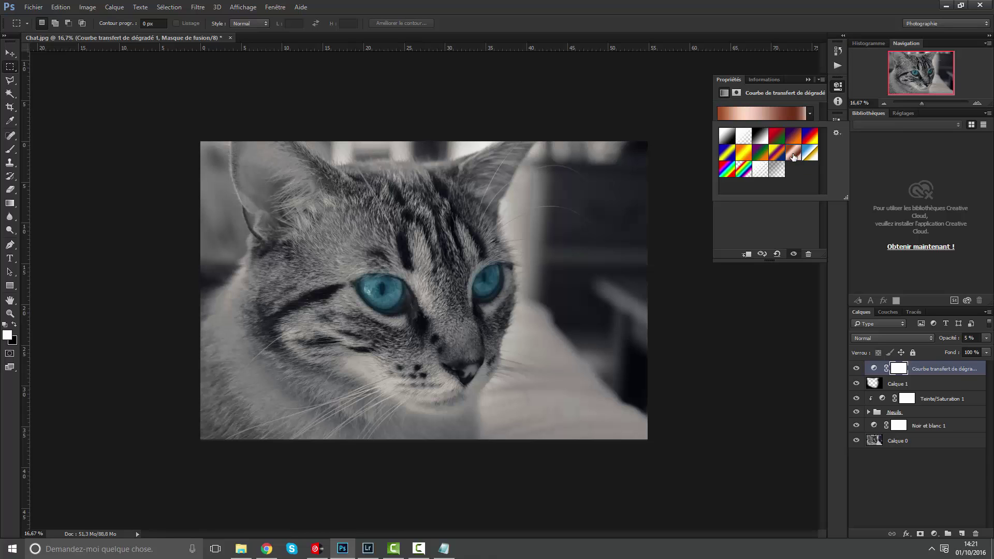
click(761, 153)
click(725, 169)
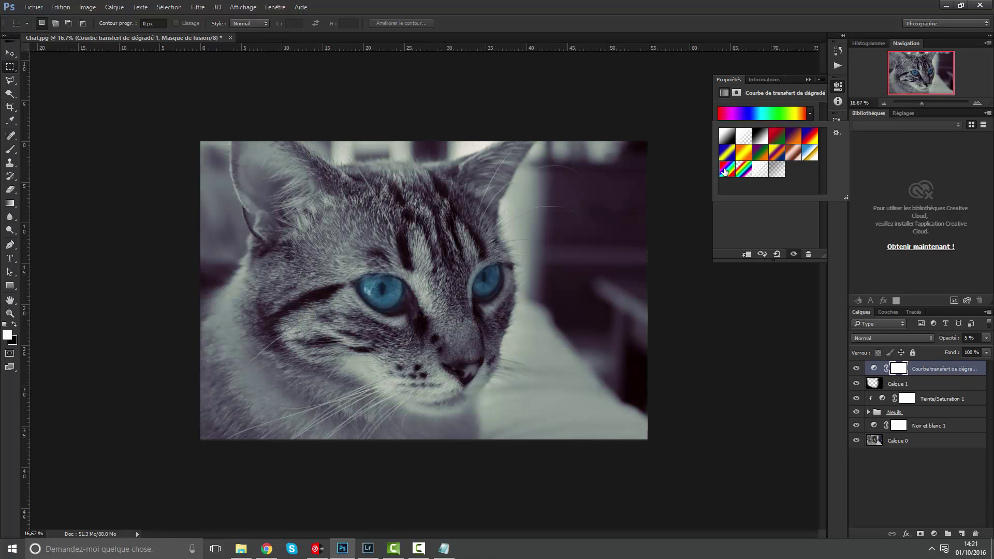
click(809, 79)
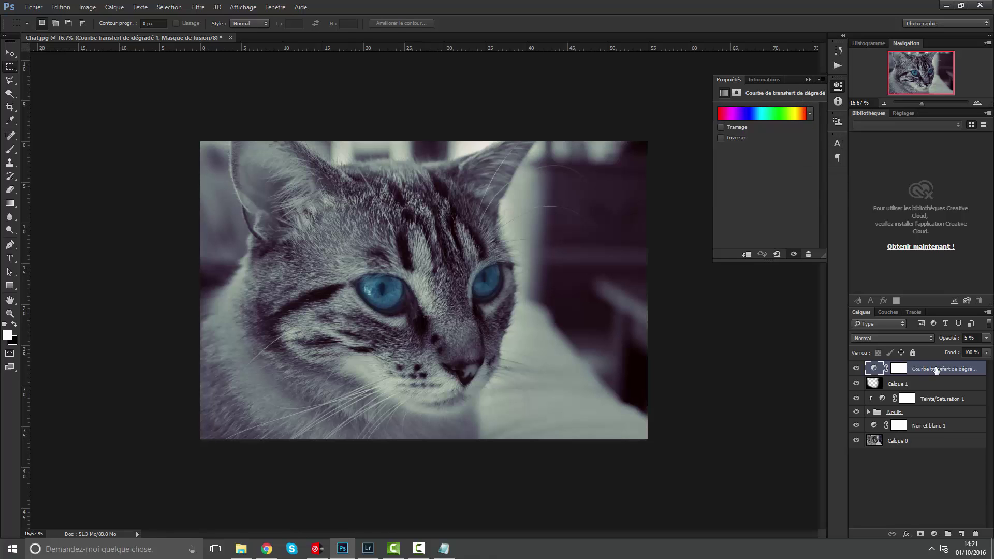
Set the gradient map layer's opacity to 4% and deselect all layers
click(874, 368)
click(967, 341)
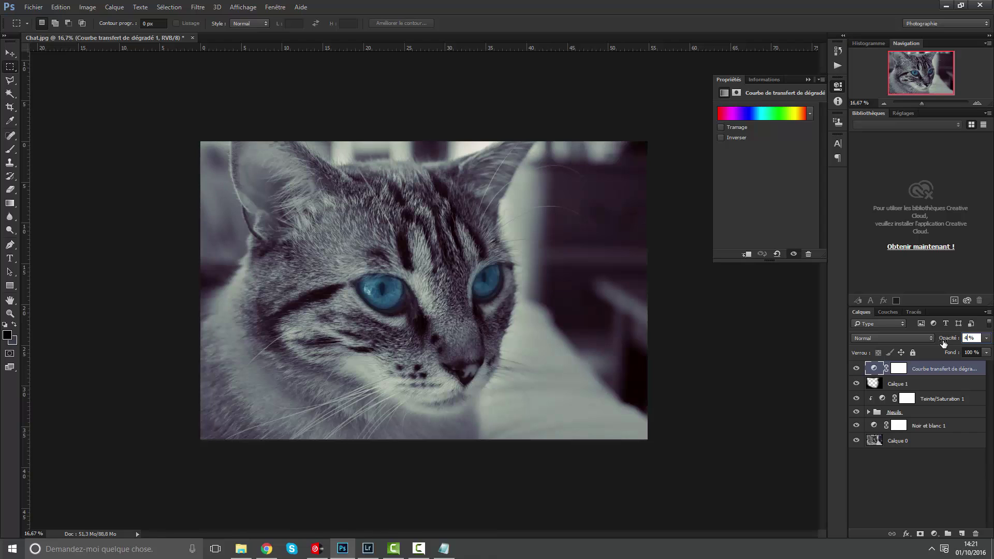
click(956, 471)
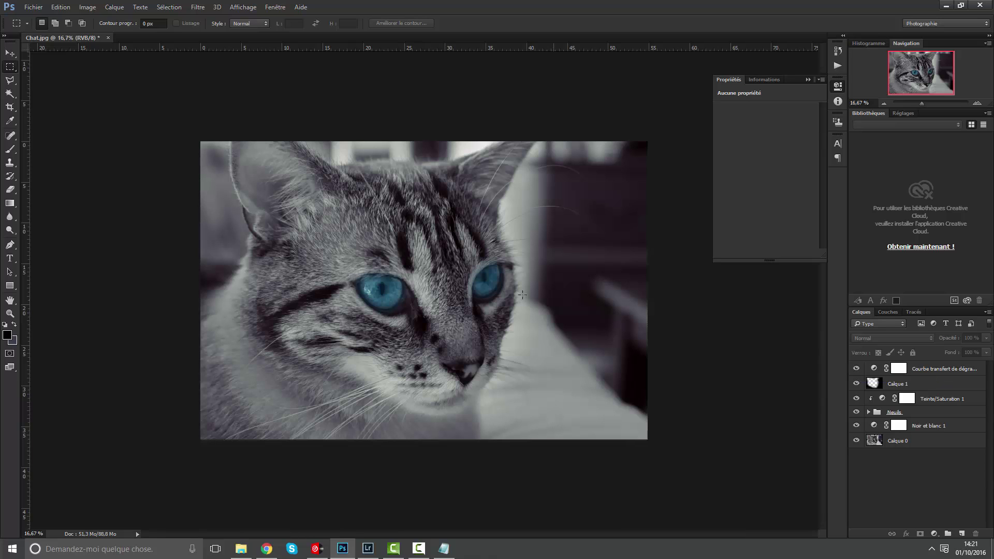
Collapse the floating Properties panel and inspect the toned cat portrait at 25% zoom
key(ctrl+plus)
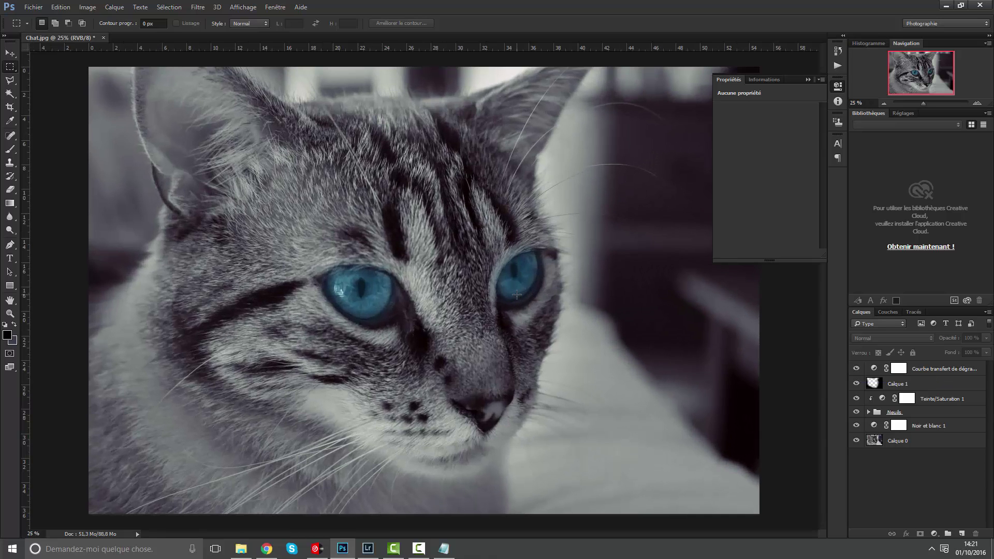
click(803, 78)
key(ctrl+minus)
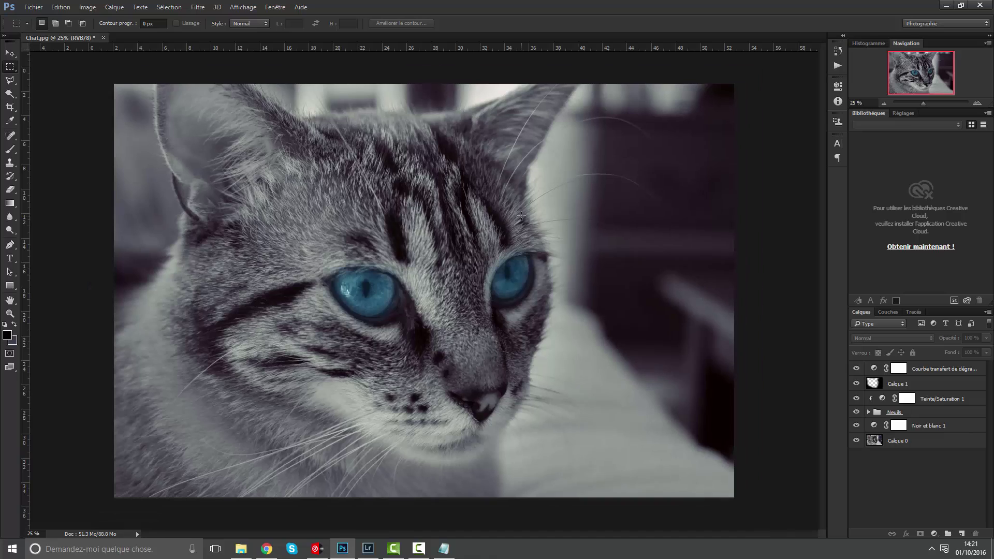
key(ctrl+plus)
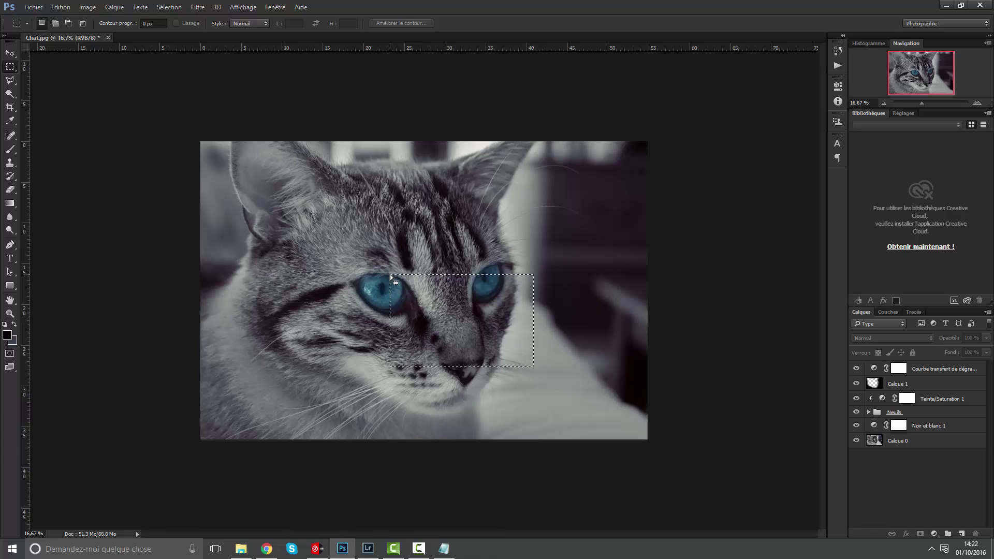
drag(200, 143, 118, 144)
click(706, 455)
drag(176, 122, 671, 462)
drag(137, 97, 233, 152)
drag(328, 196, 330, 263)
drag(206, 197, 589, 347)
drag(503, 292, 528, 310)
click(397, 268)
drag(338, 228, 500, 354)
drag(456, 318, 466, 319)
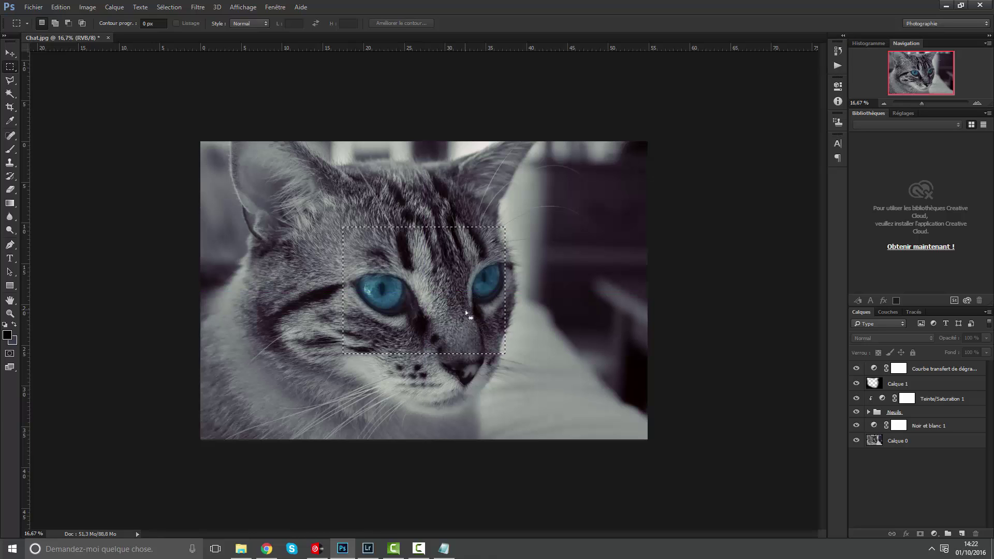
click(459, 307)
drag(332, 233, 520, 373)
drag(464, 328, 465, 311)
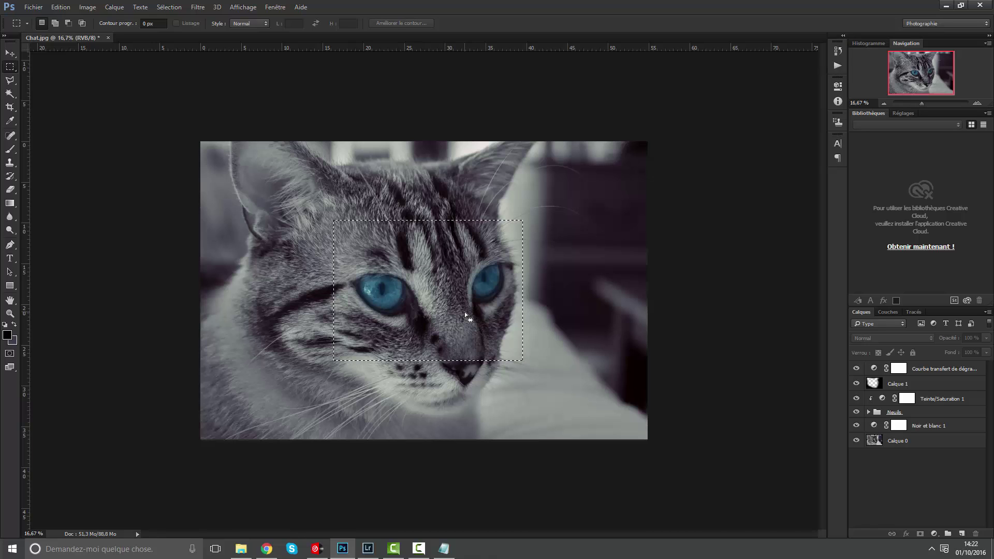
click(387, 237)
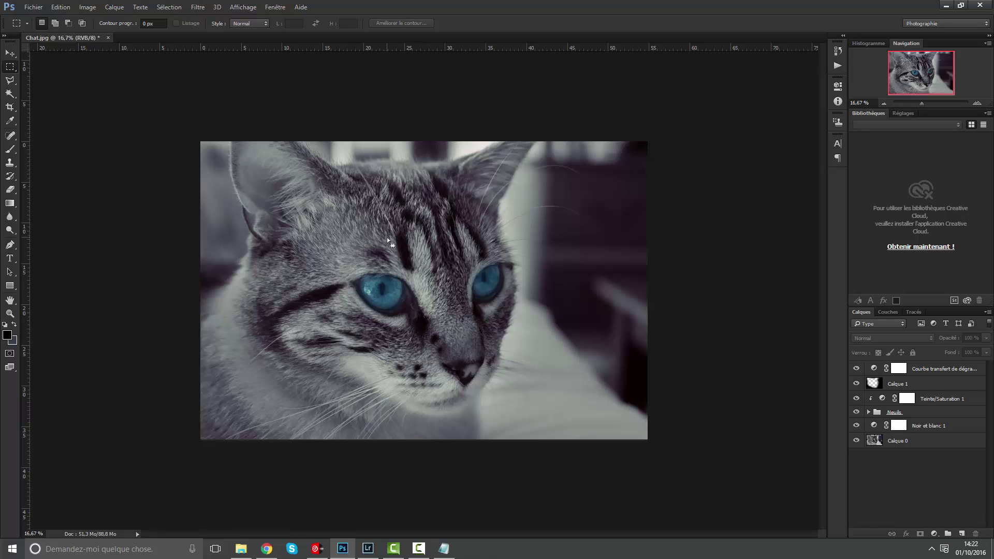